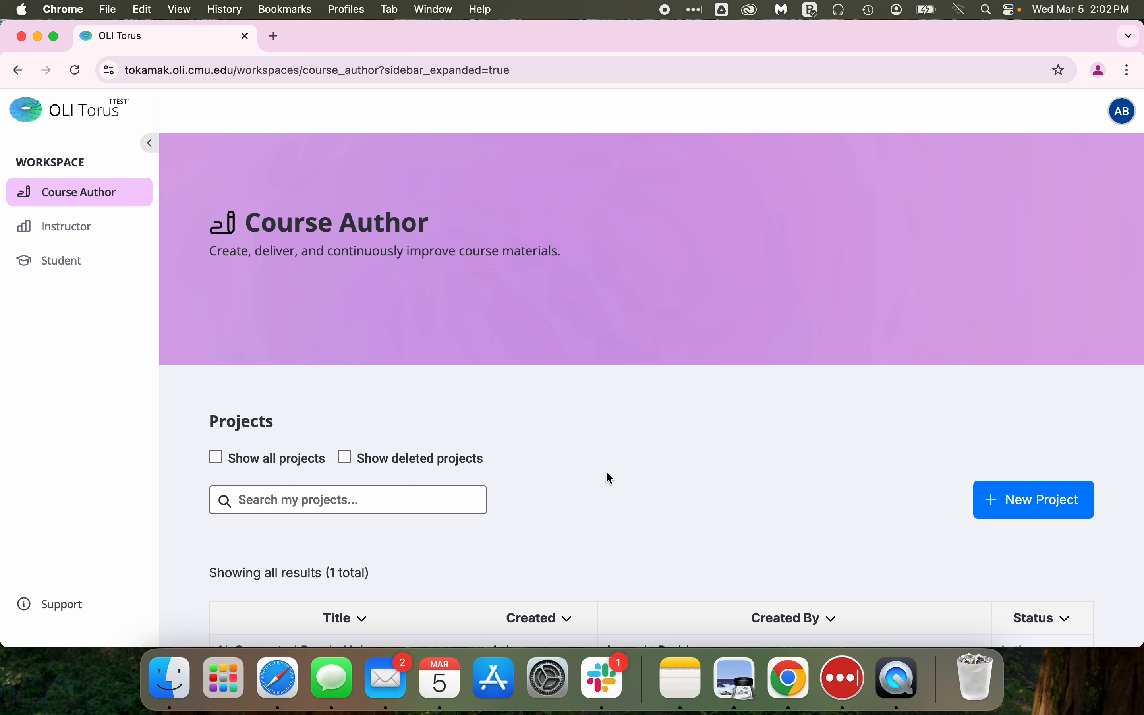
Open the AI-Generated Purple Unicorns project from the projects list.
{"action": "scroll", "coordinate": [606, 474], "scroll_direction": "down", "scroll_amount": 4}
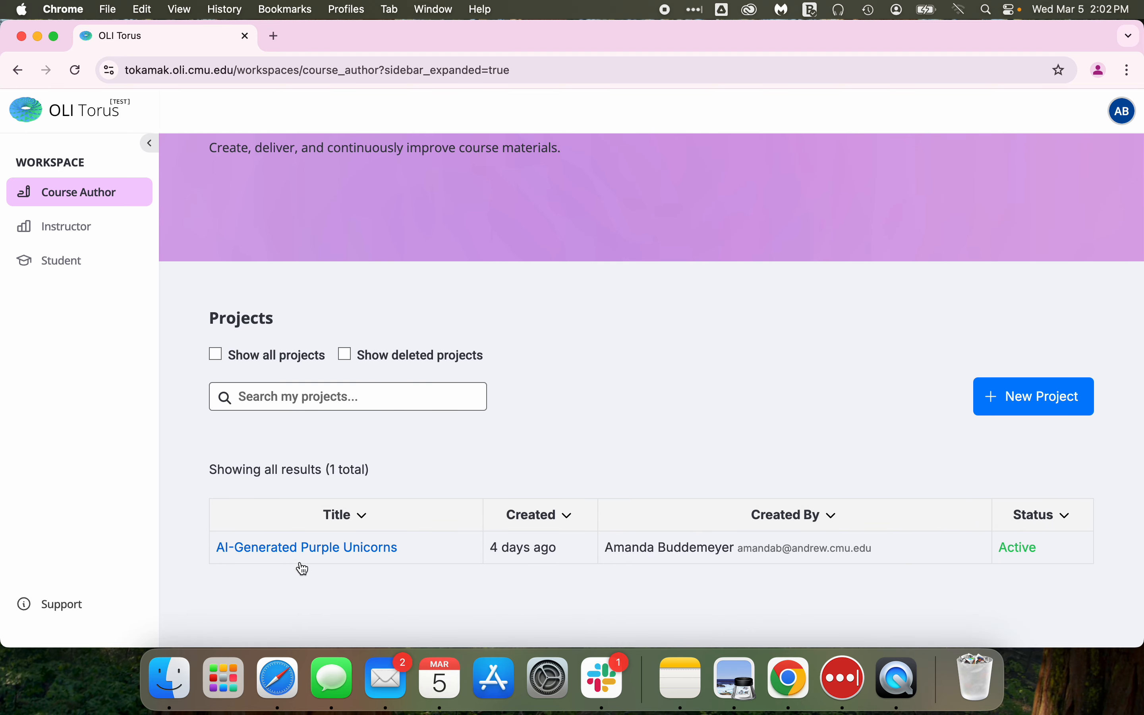
{"action": "left_click", "coordinate": [287, 548]}
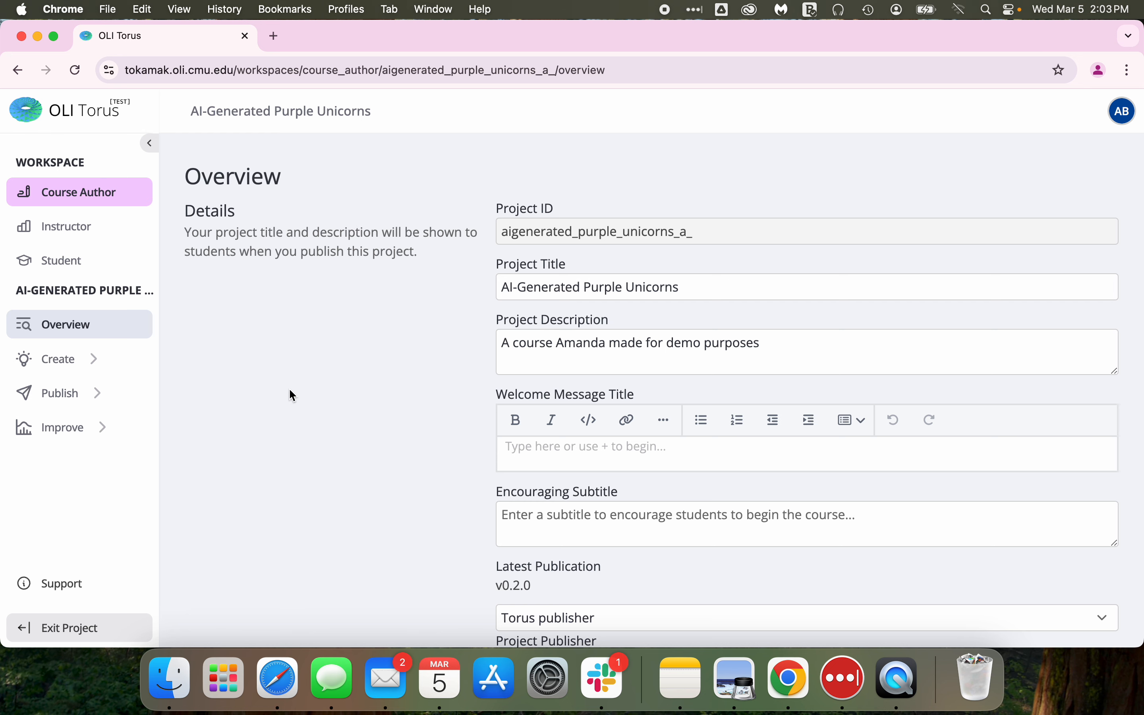
Read through the project overview settings, especially the AI Triggers section.
{"action": "scroll", "coordinate": [290, 390], "scroll_direction": "down", "scroll_amount": 5}
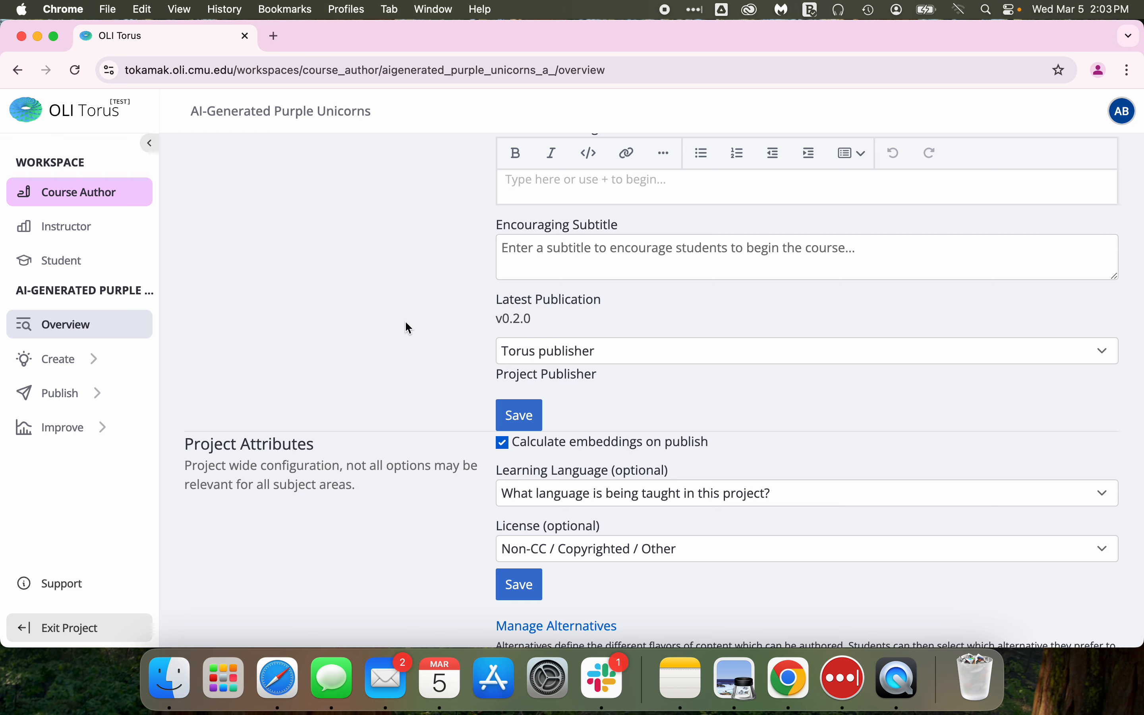
{"action": "scroll", "coordinate": [405, 323], "scroll_direction": "down", "scroll_amount": 8}
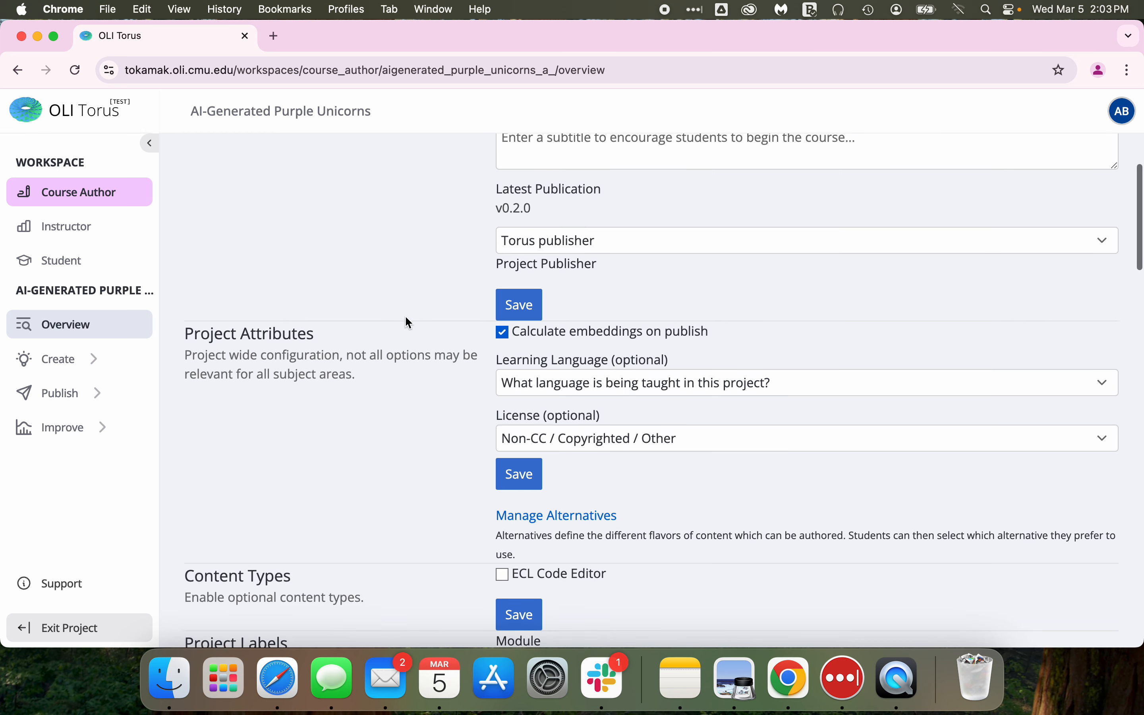
{"action": "scroll", "coordinate": [406, 317], "scroll_direction": "down", "scroll_amount": 11}
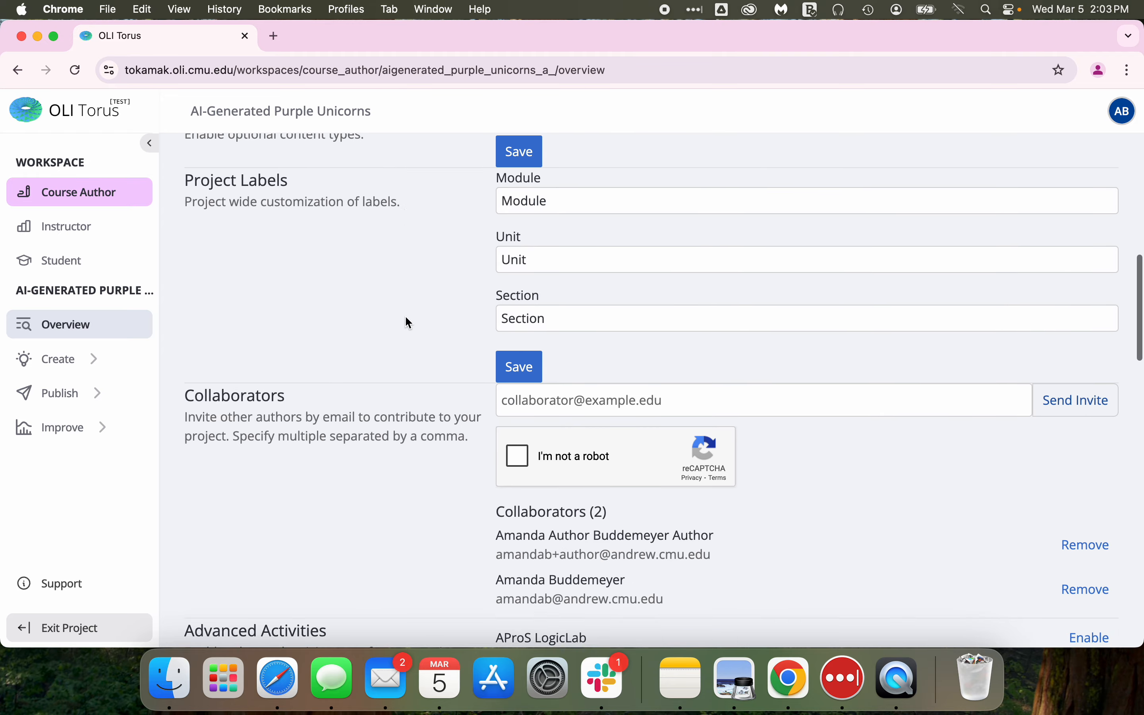
{"action": "scroll", "coordinate": [406, 317], "scroll_direction": "down", "scroll_amount": 16}
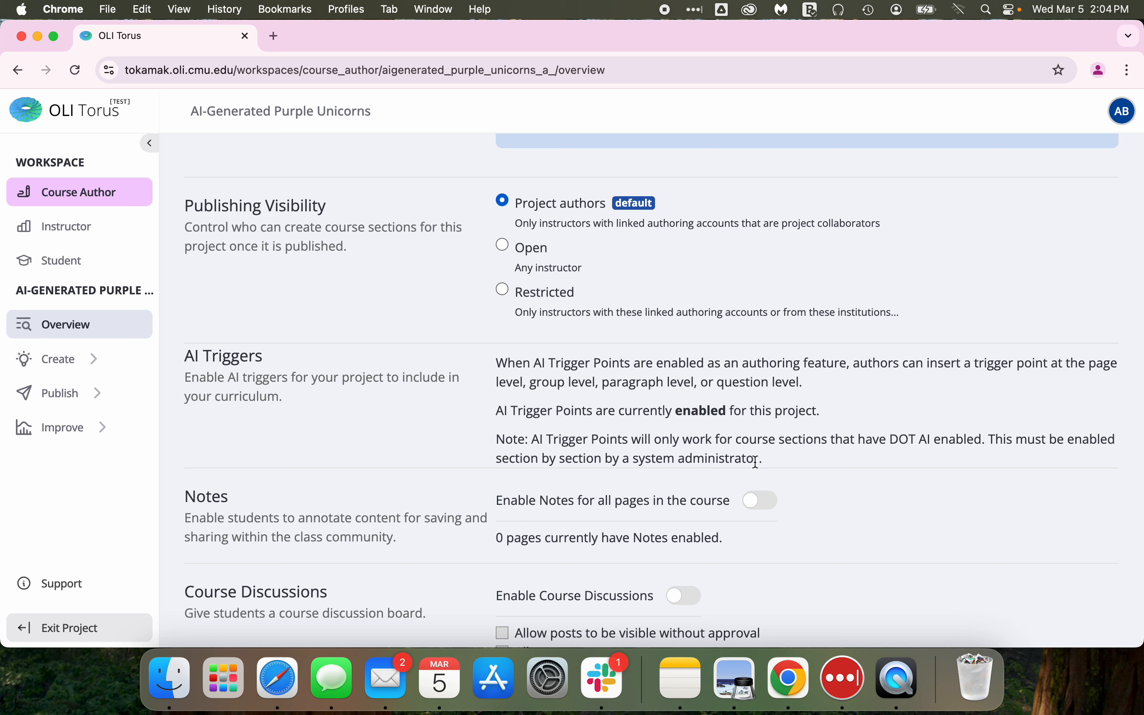
{"action": "left_click_drag", "start_coordinate": [756, 461], "coordinate": [530, 436]}
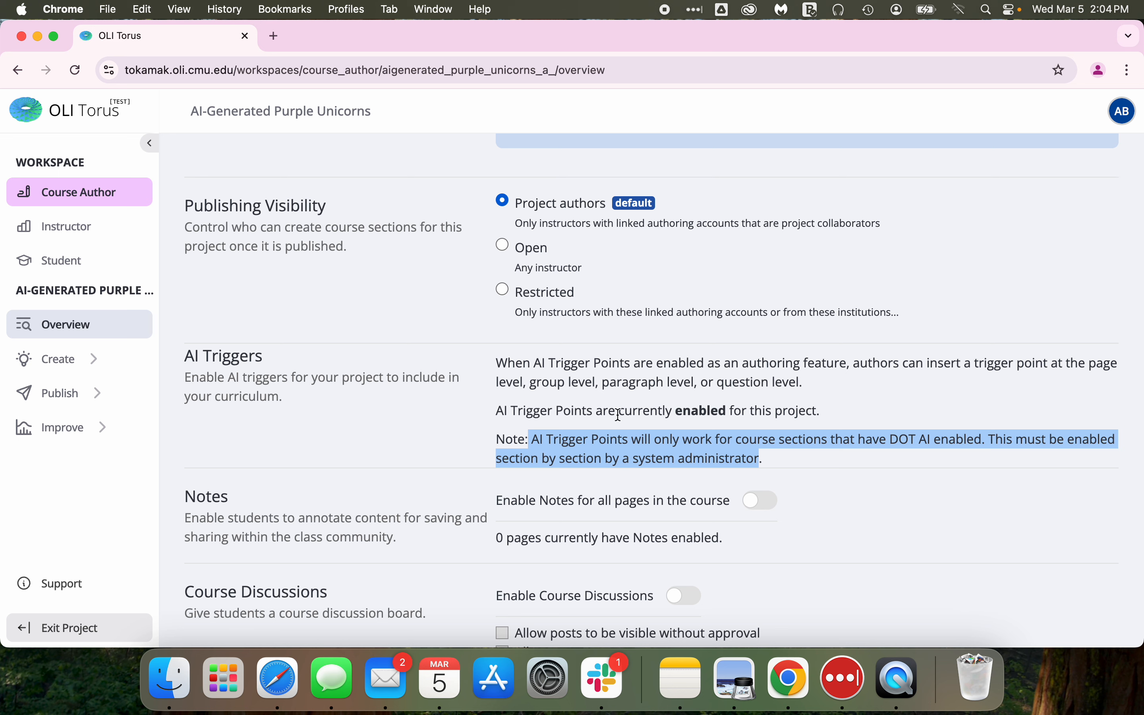
{"action": "left_click", "coordinate": [813, 411]}
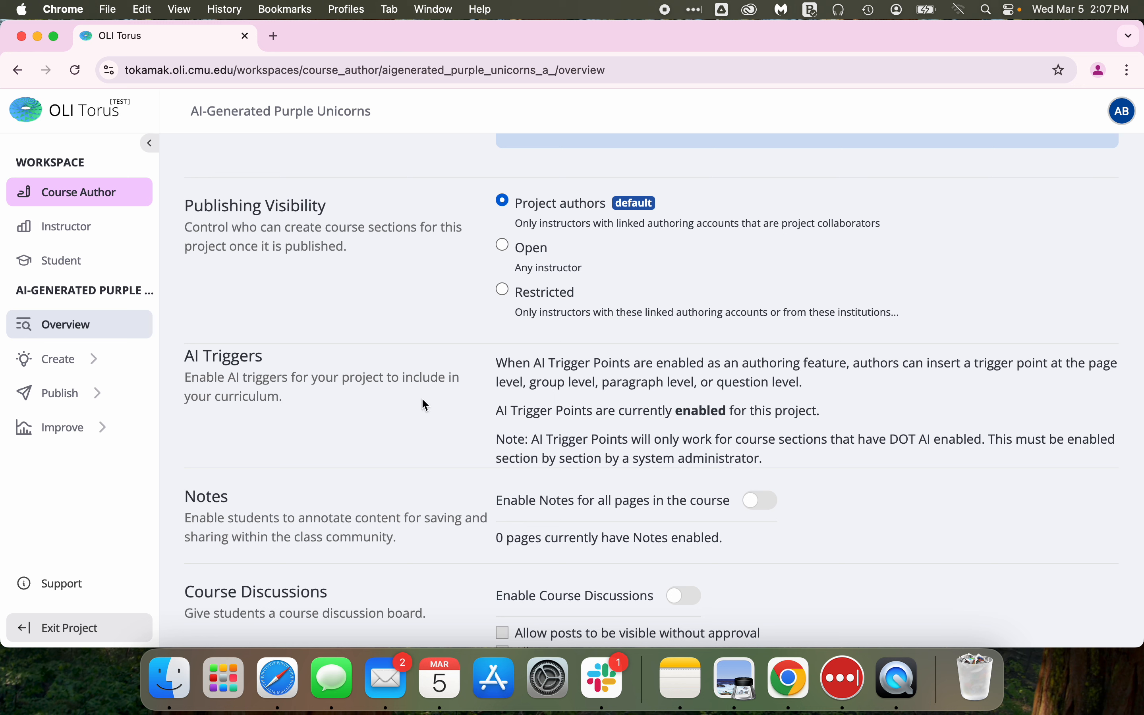
{"action": "scroll", "coordinate": [339, 390], "scroll_direction": "up", "scroll_amount": 2}
{"action": "scroll", "coordinate": [340, 391], "scroll_direction": "down", "scroll_amount": 3}
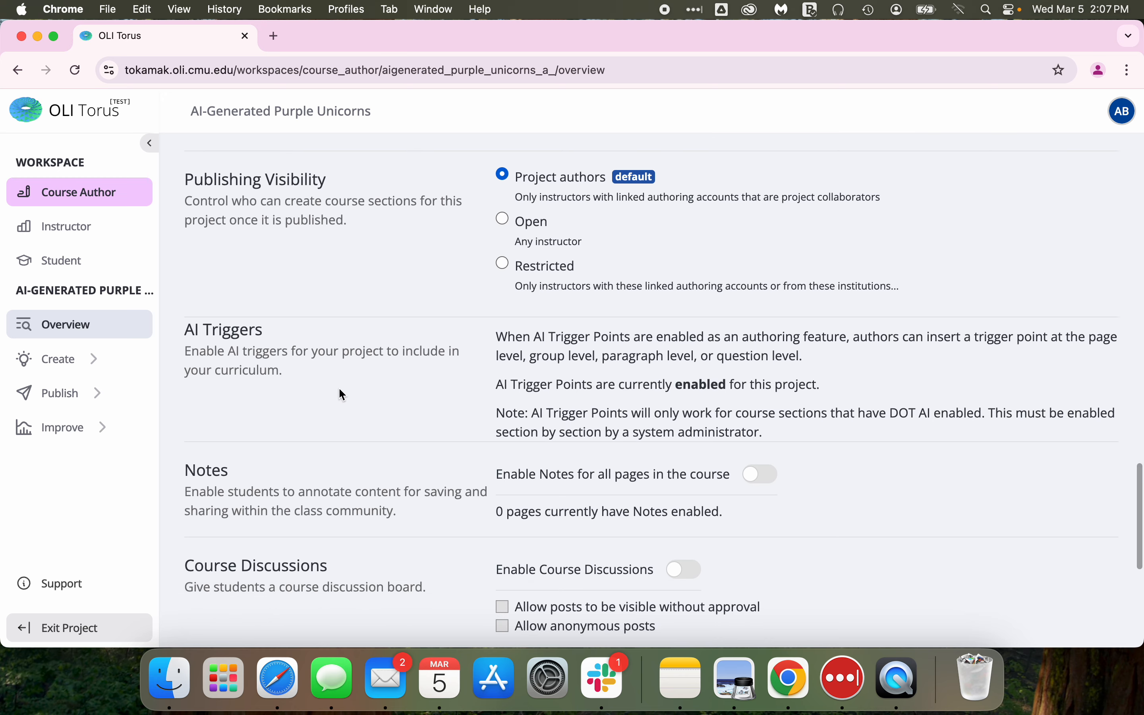
{"action": "scroll", "coordinate": [339, 389], "scroll_direction": "up", "scroll_amount": 10}
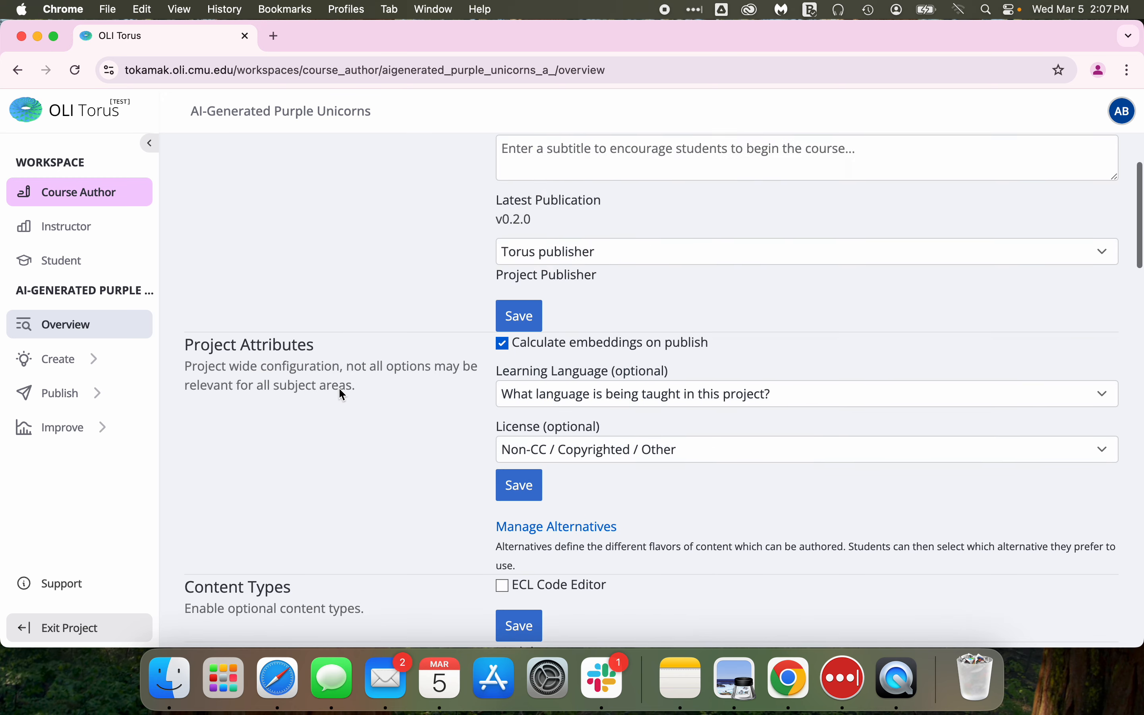
{"action": "scroll", "coordinate": [339, 389], "scroll_direction": "up", "scroll_amount": 8}
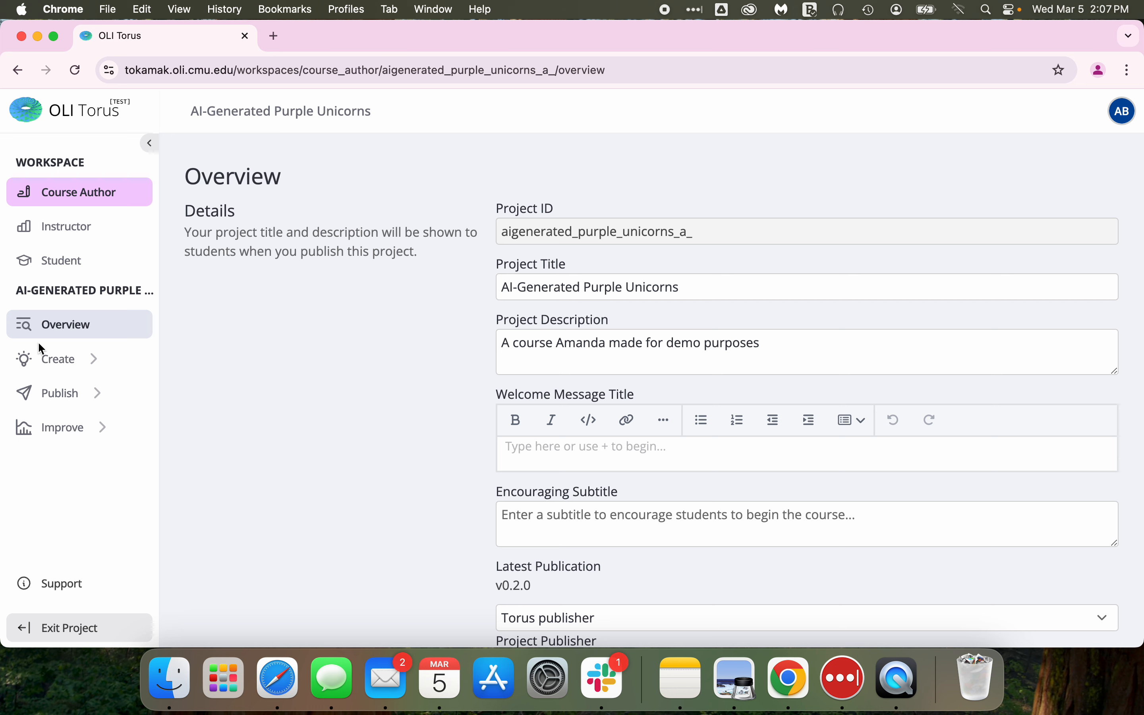
Open the Unicorn Metaphysics page for editing from Unit 1, Module 1, Section 1 of the curriculum.
{"action": "left_click", "coordinate": [60, 362]}
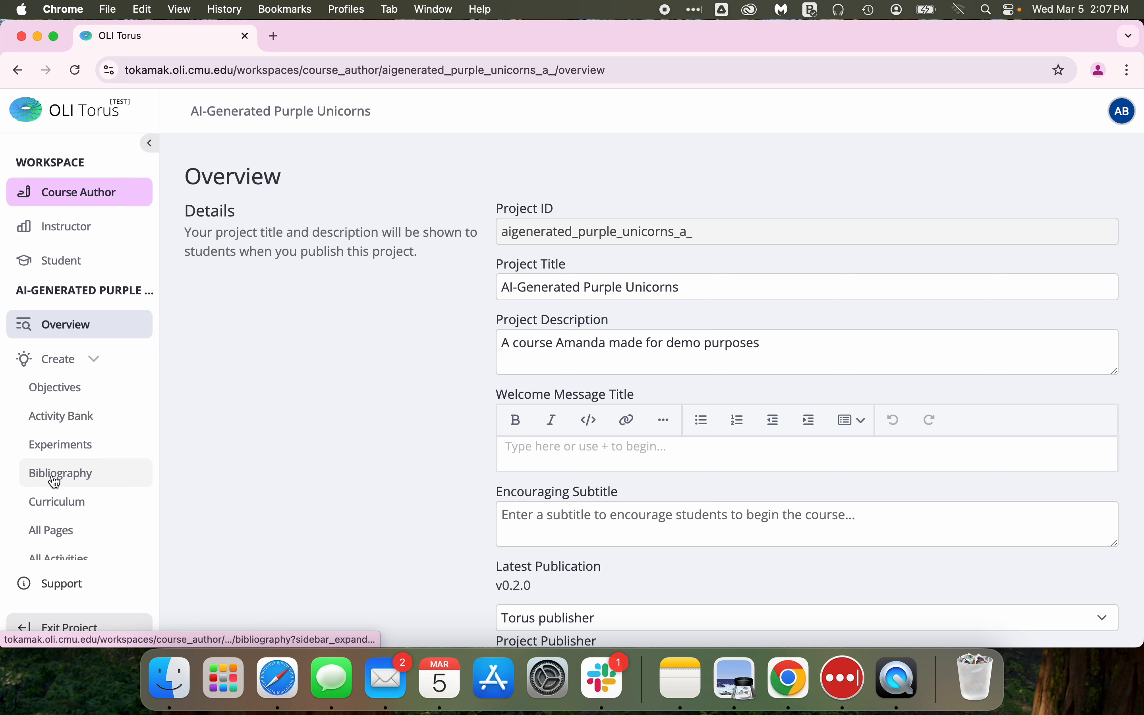
{"action": "left_click", "coordinate": [58, 502]}
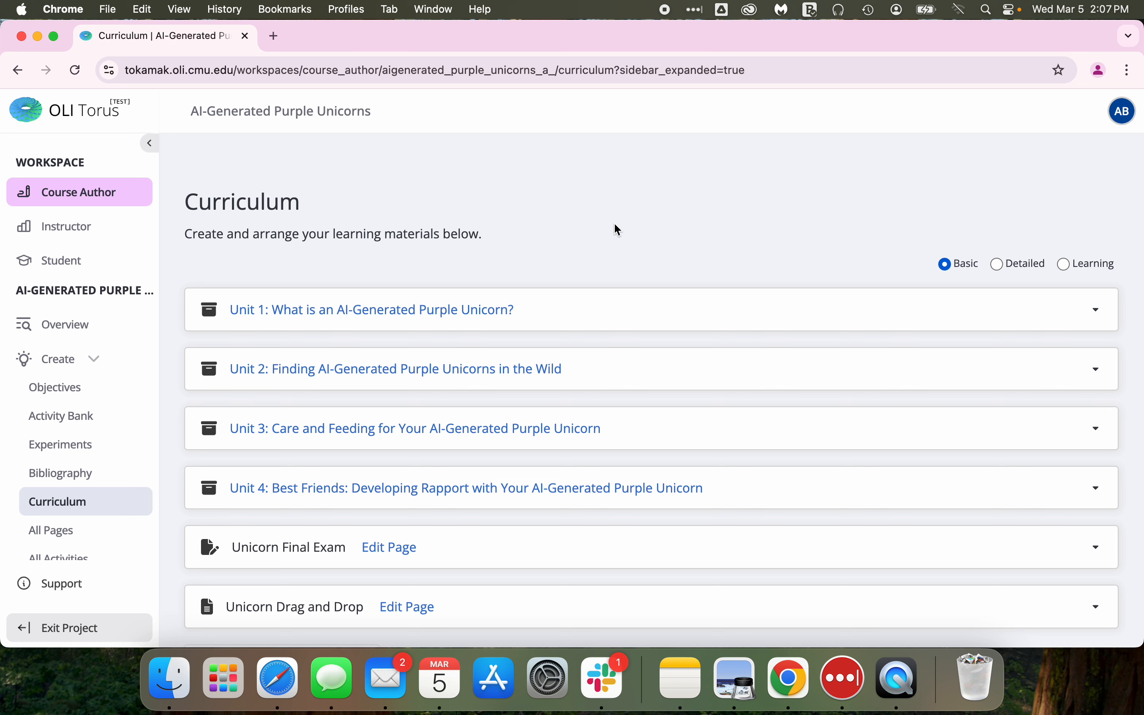
{"action": "left_click", "coordinate": [470, 311]}
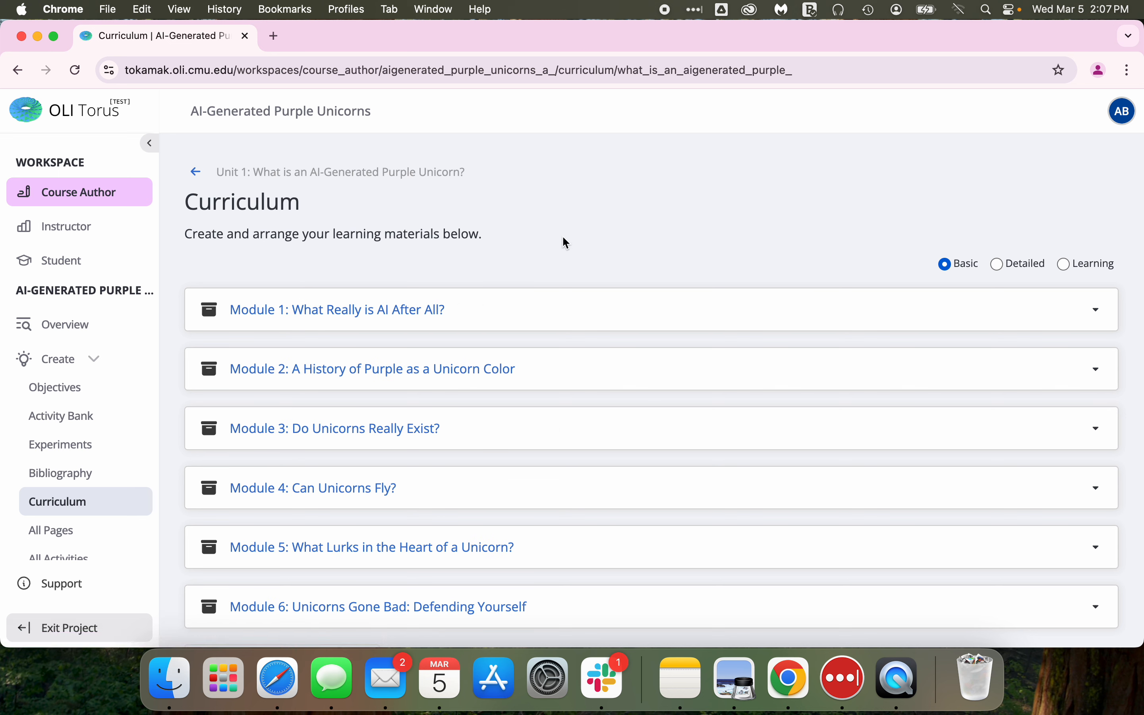
{"action": "left_click", "coordinate": [379, 311]}
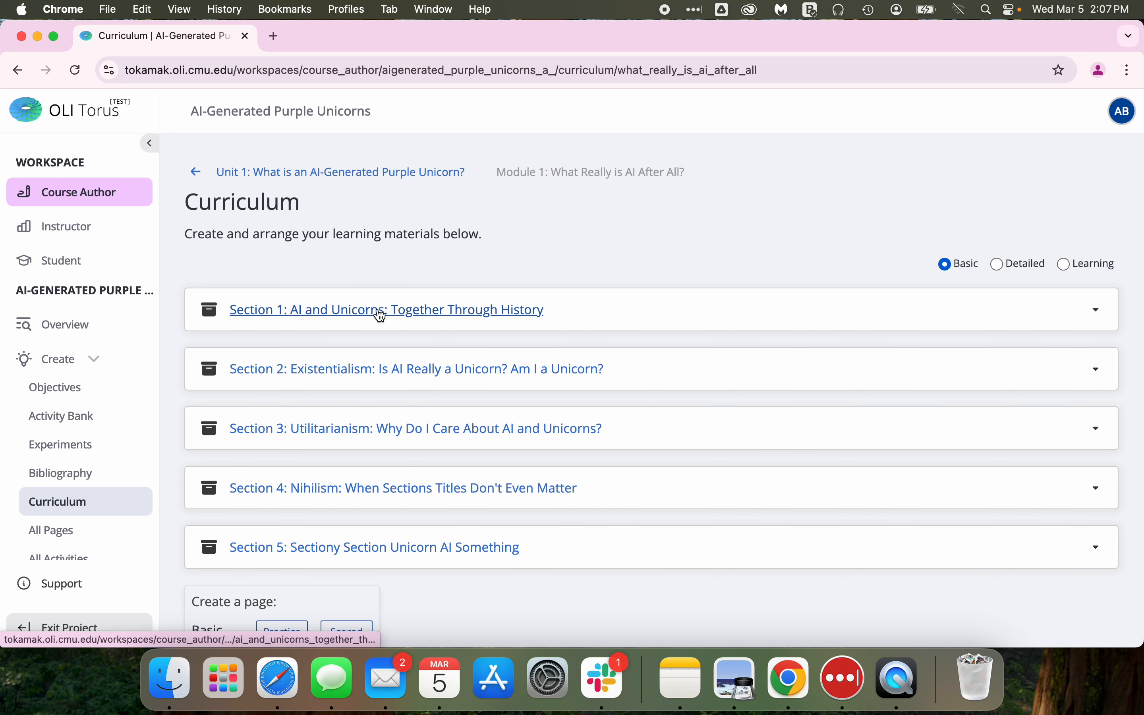
{"action": "left_click", "coordinate": [380, 312]}
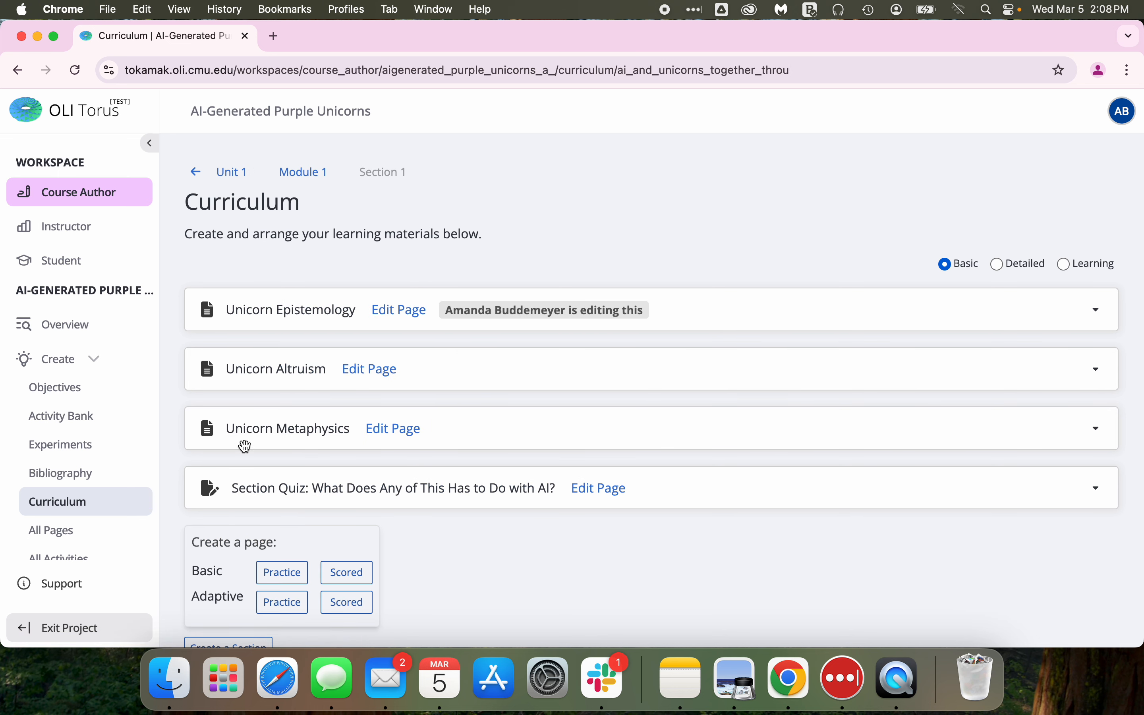
{"action": "left_click", "coordinate": [385, 429]}
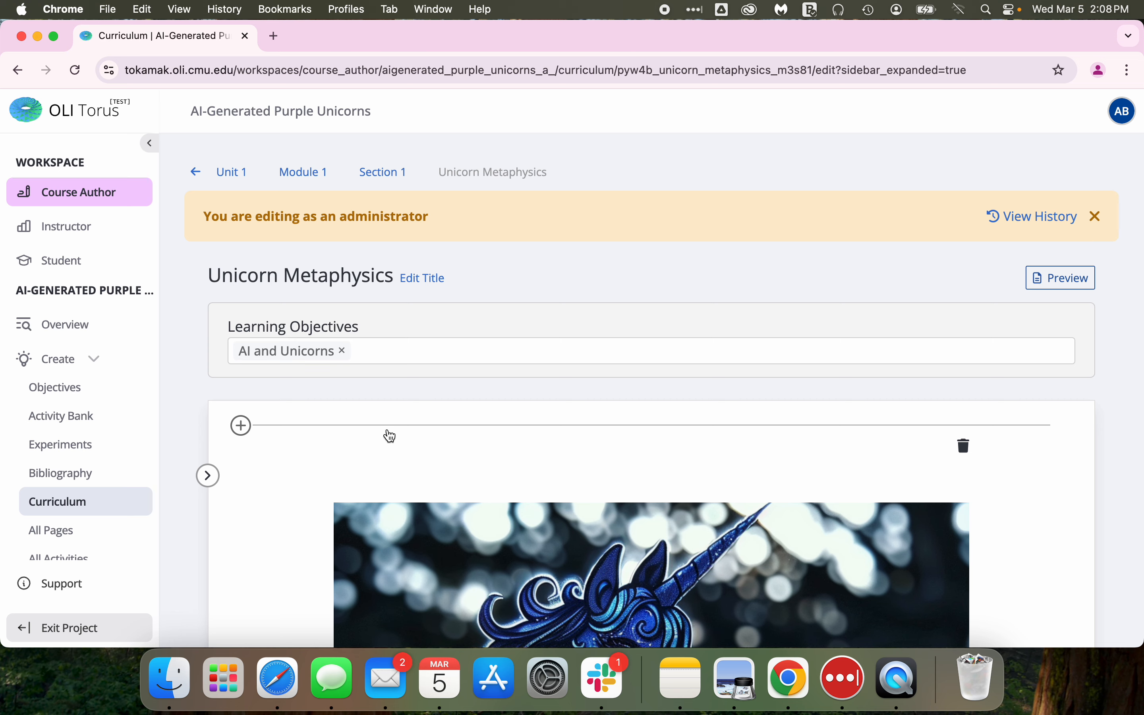
Enable the DOT AI Page Trigger Point at the end of the page and expand its examples of helpful prompts.
{"action": "scroll", "coordinate": [391, 437], "scroll_direction": "down", "scroll_amount": 20}
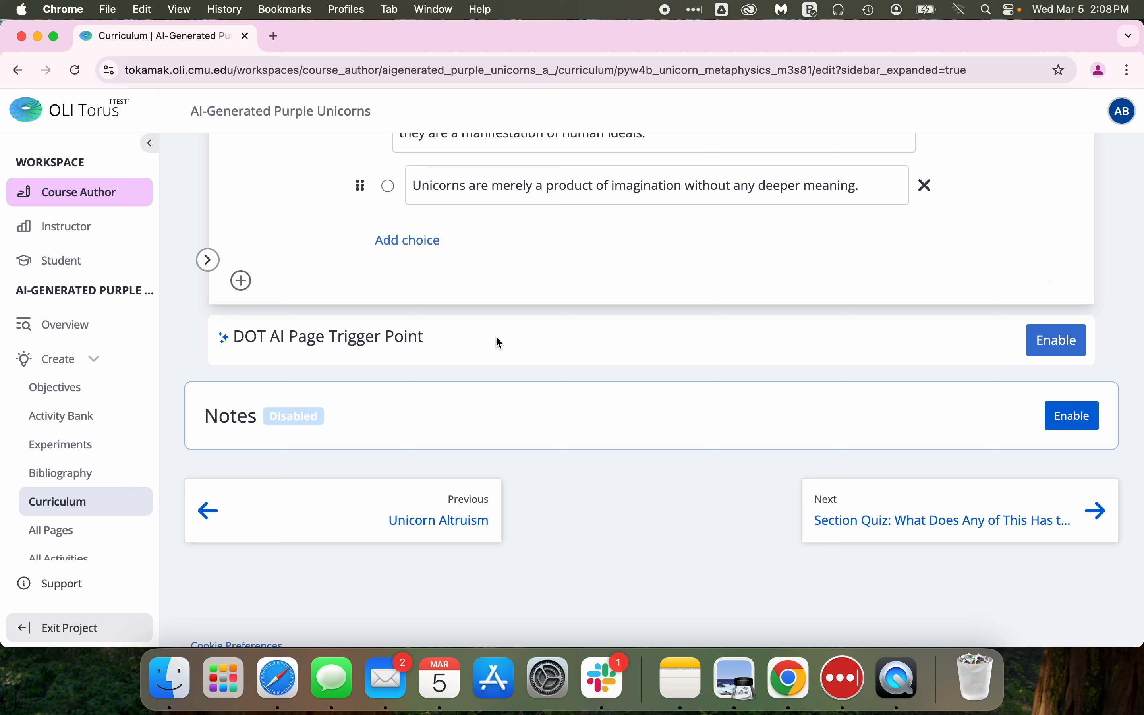
{"action": "left_click", "coordinate": [1046, 342]}
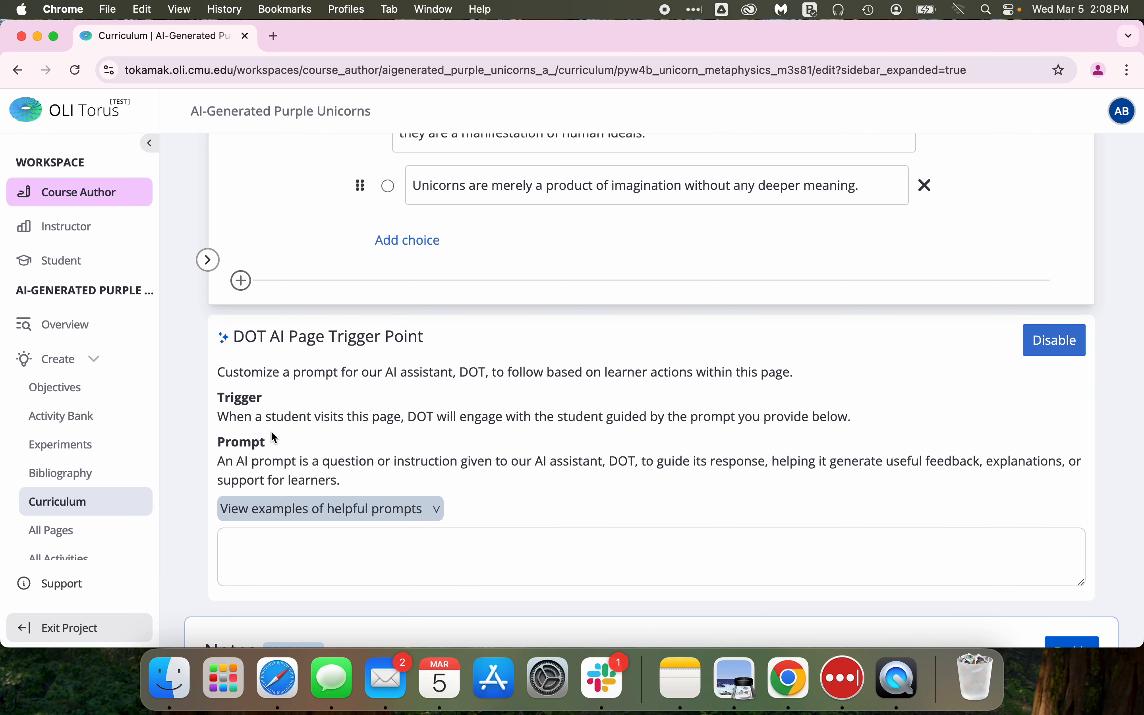
{"action": "scroll", "coordinate": [467, 423], "scroll_direction": "down", "scroll_amount": 1}
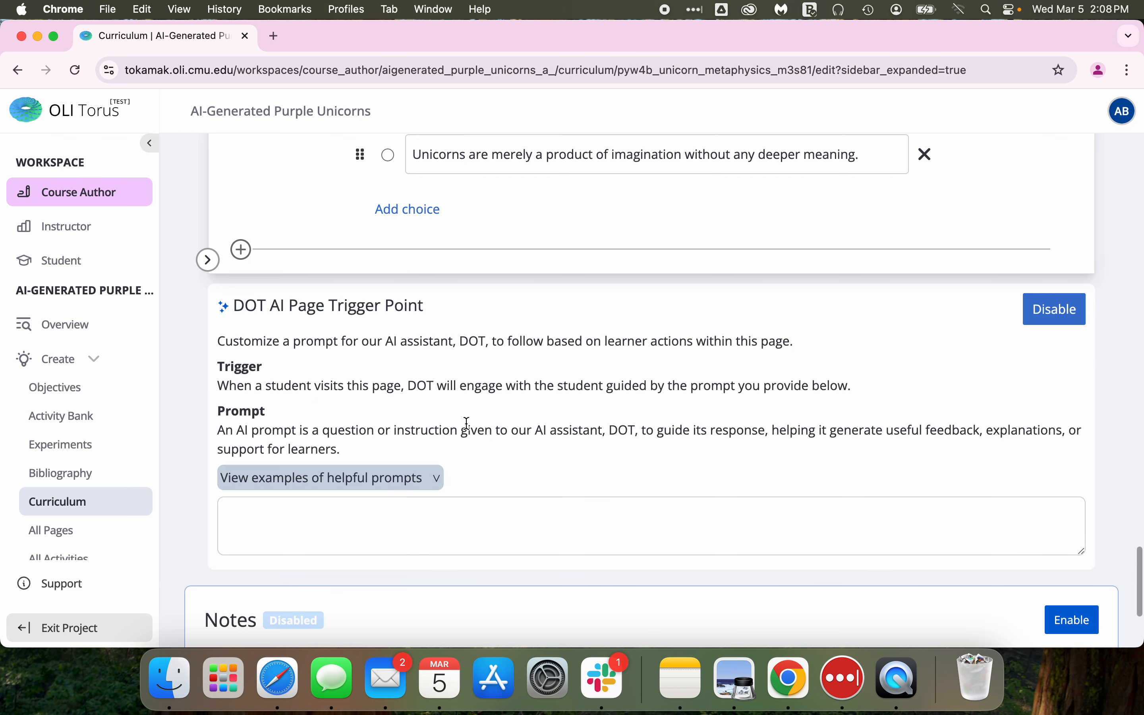
{"action": "scroll", "coordinate": [467, 423], "scroll_direction": "down", "scroll_amount": 1}
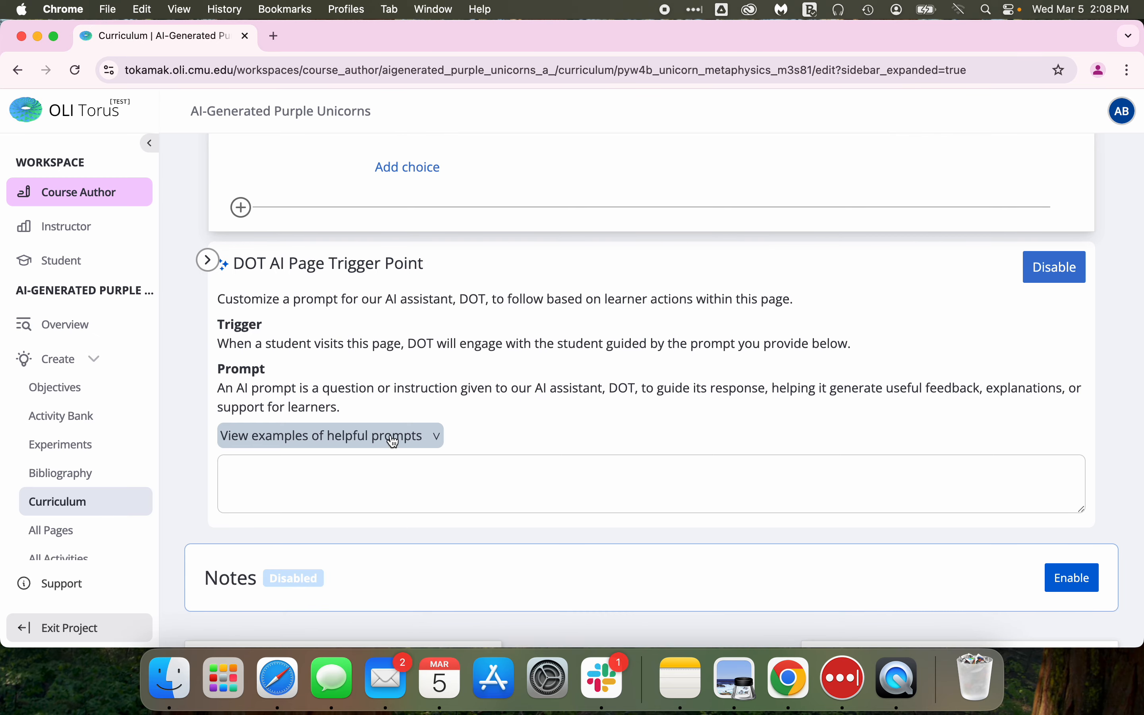
{"action": "left_click", "coordinate": [438, 437]}
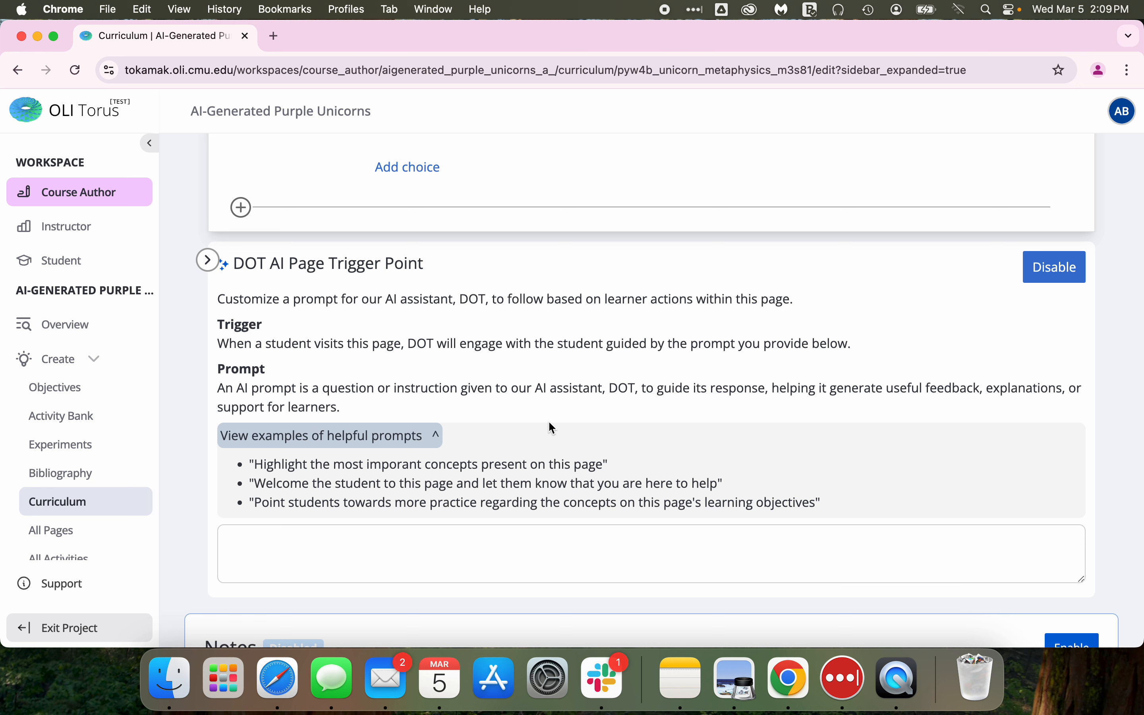
Enter the page trigger prompt "Ask the student if they know what unicorn metaphysics is".
{"action": "left_click", "coordinate": [312, 546]}
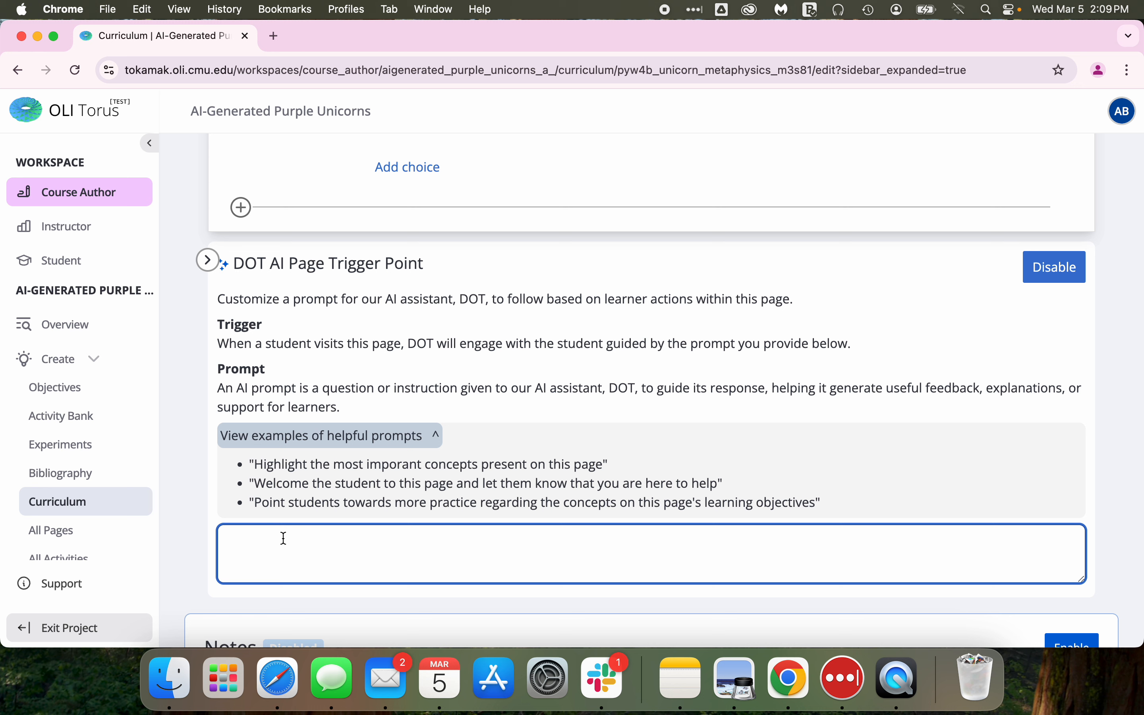
{"action": "type", "text": "Ask the student if they know "}
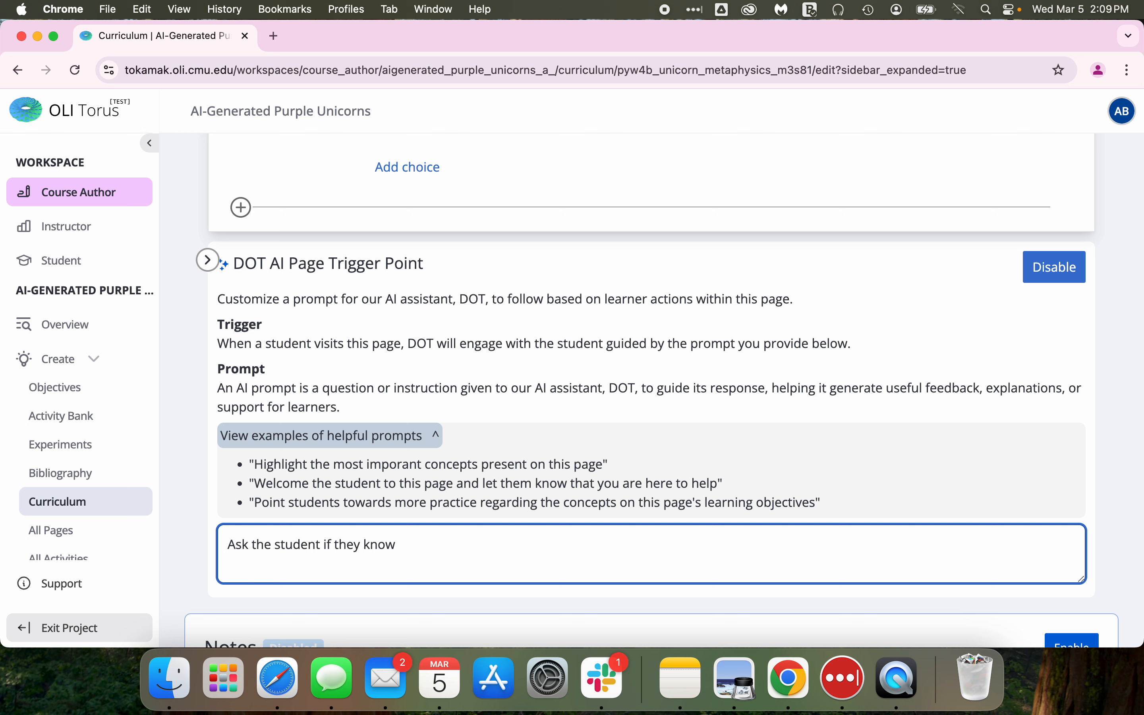
{"action": "type", "text": "what unicorn metaphysics is"}
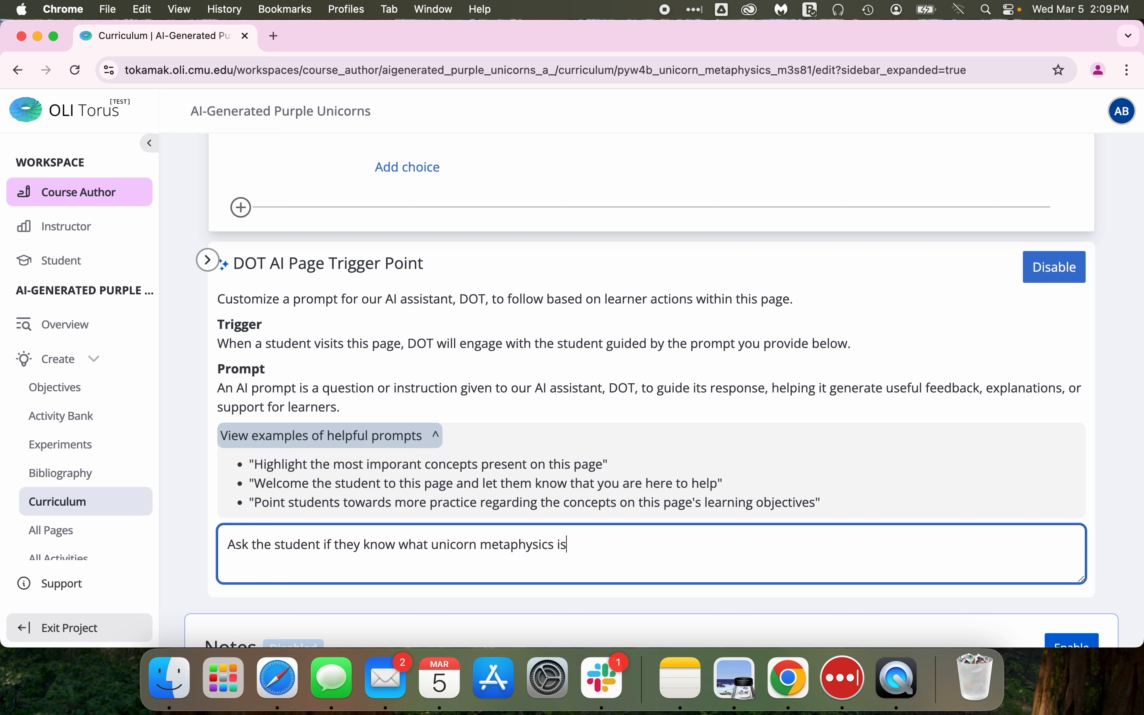
Insert an empty paragraph before the paragraph starting "Combining these terms could suggest a concept".
{"action": "scroll", "coordinate": [406, 505], "scroll_direction": "down", "scroll_amount": 2}
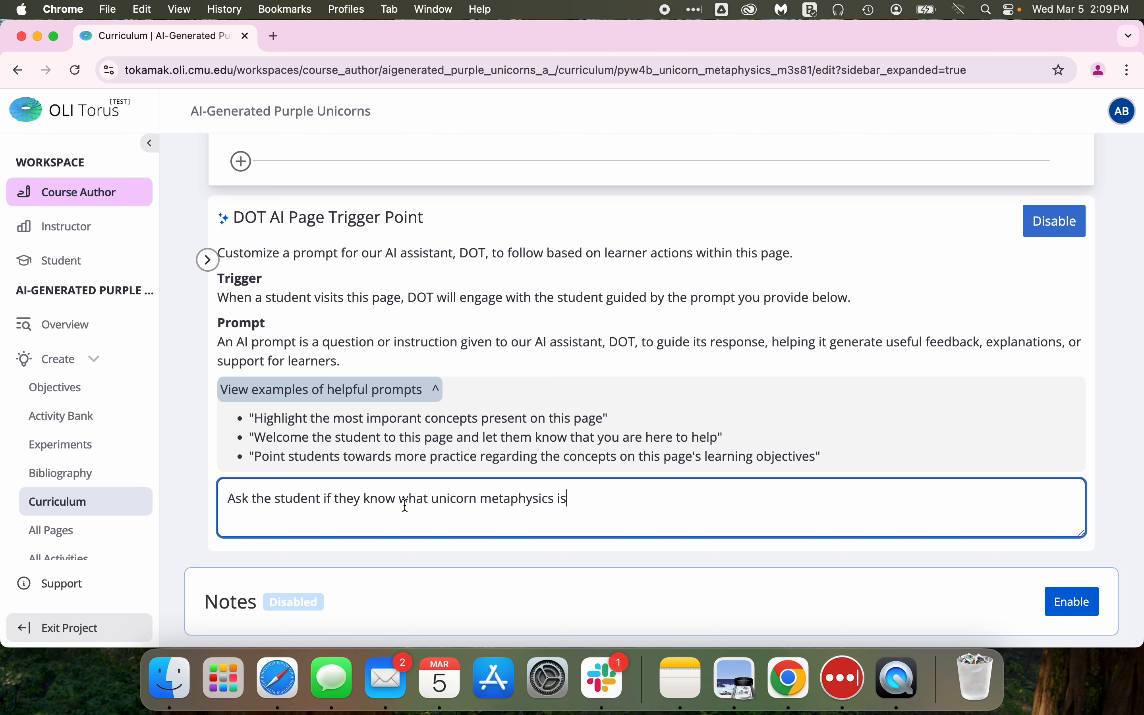
{"action": "scroll", "coordinate": [405, 505], "scroll_direction": "up", "scroll_amount": 1}
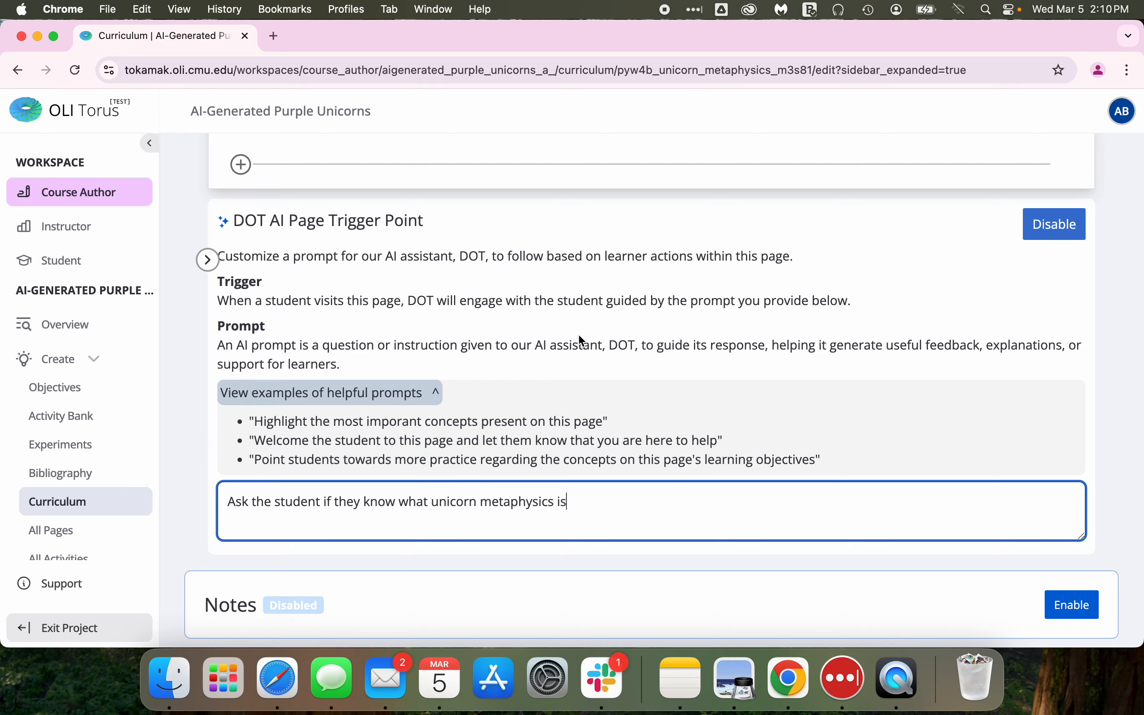
{"action": "scroll", "coordinate": [578, 333], "scroll_direction": "up", "scroll_amount": 20}
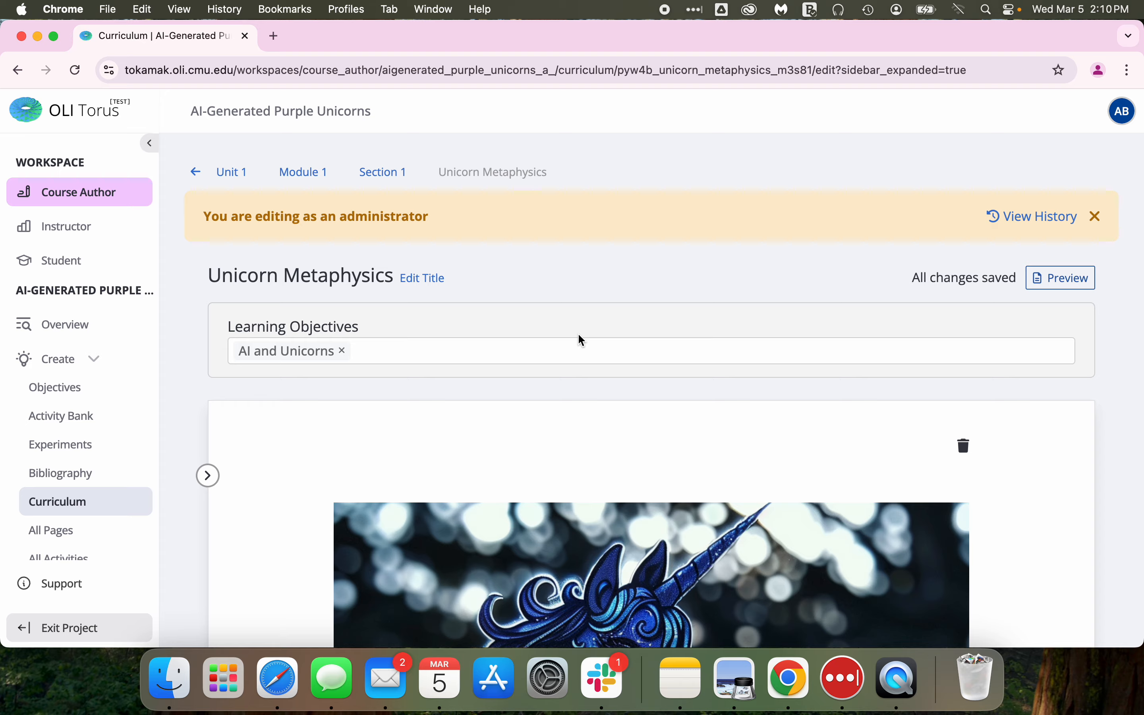
{"action": "scroll", "coordinate": [582, 340], "scroll_direction": "down", "scroll_amount": 10}
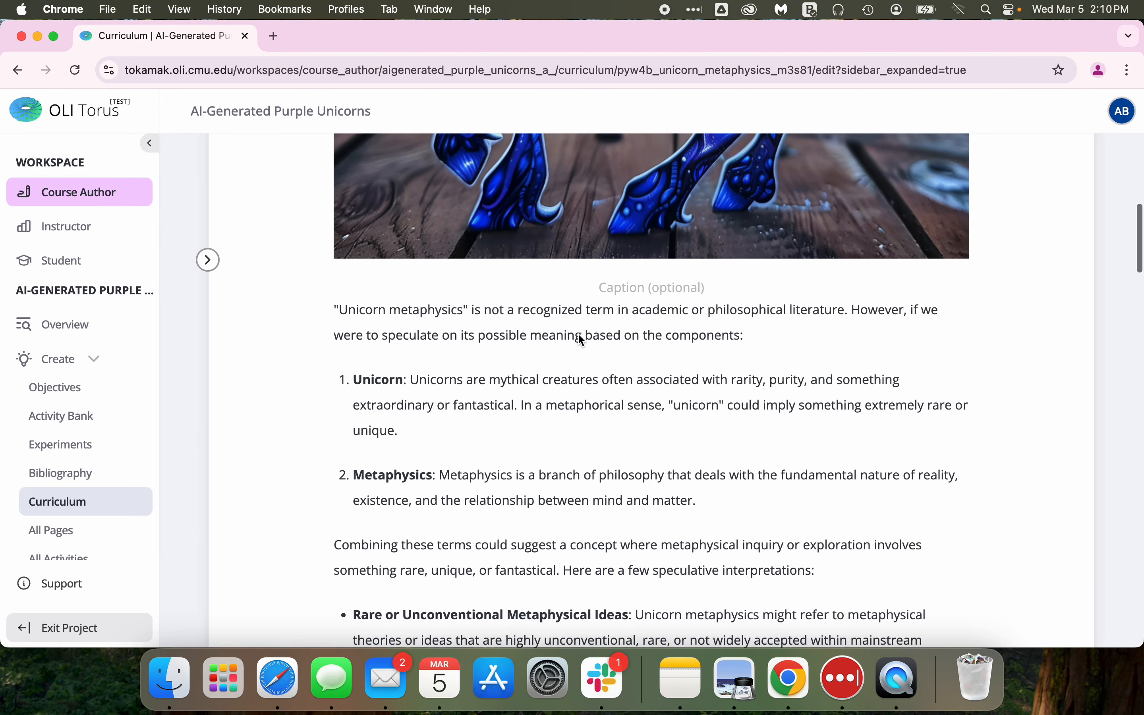
{"action": "scroll", "coordinate": [581, 339], "scroll_direction": "down", "scroll_amount": 10}
{"action": "scroll", "coordinate": [580, 334], "scroll_direction": "up", "scroll_amount": 5}
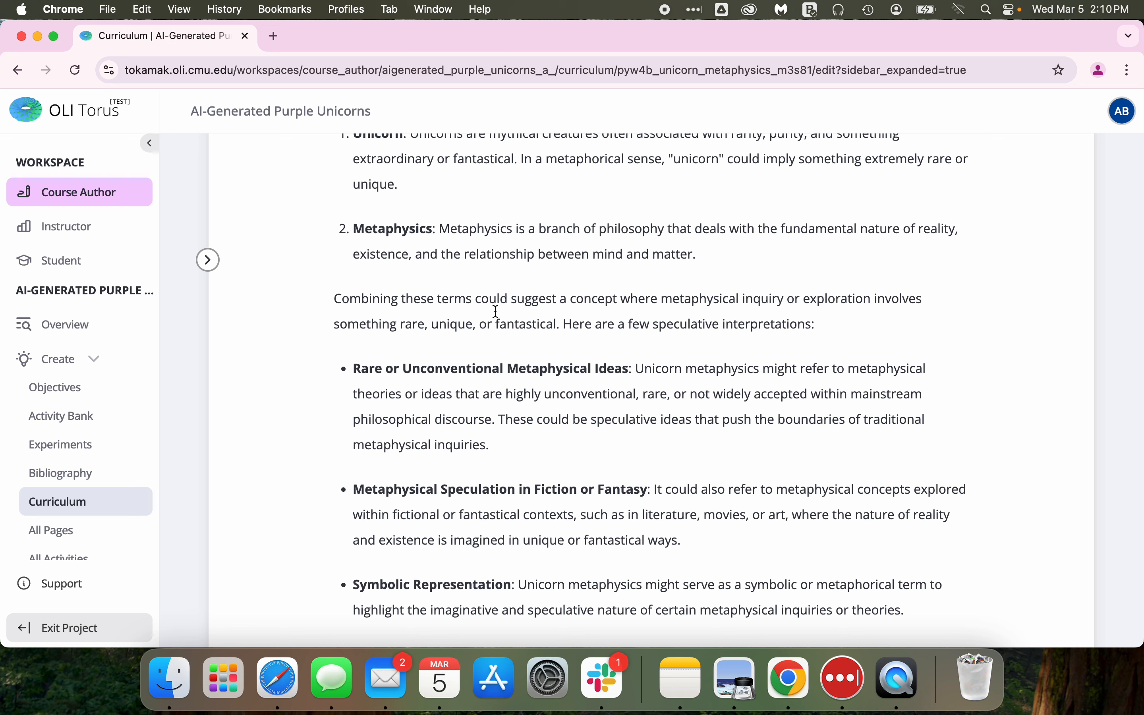
{"action": "left_click", "coordinate": [330, 299]}
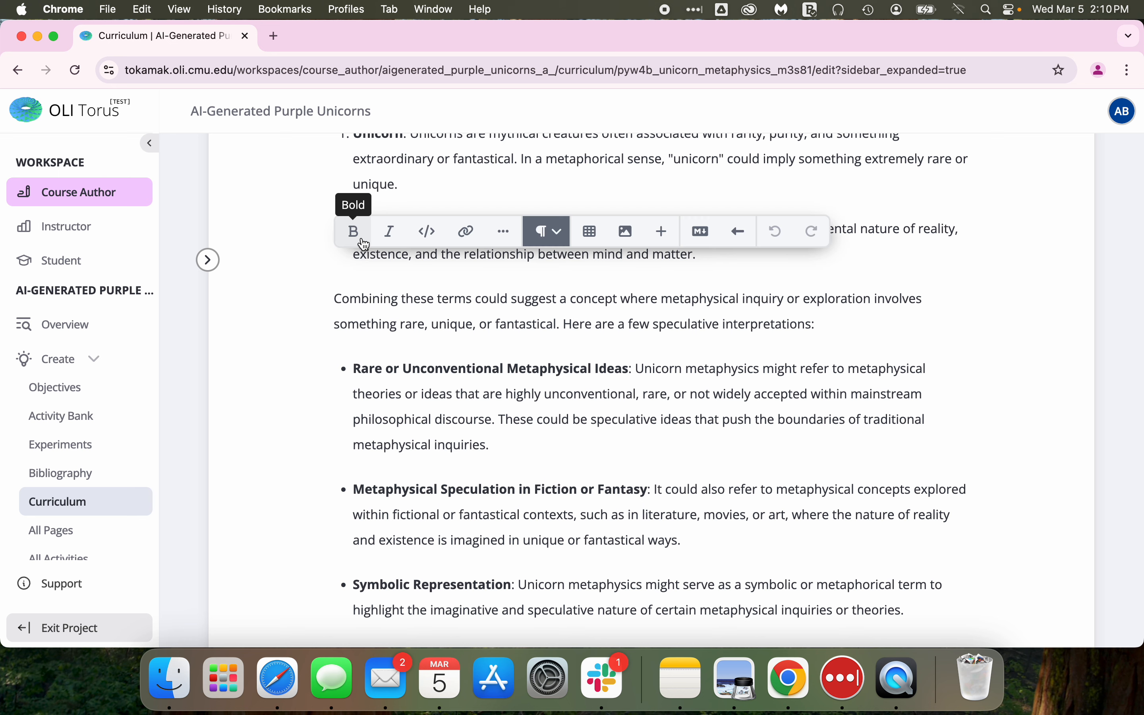
{"action": "key", "text": "Return"}
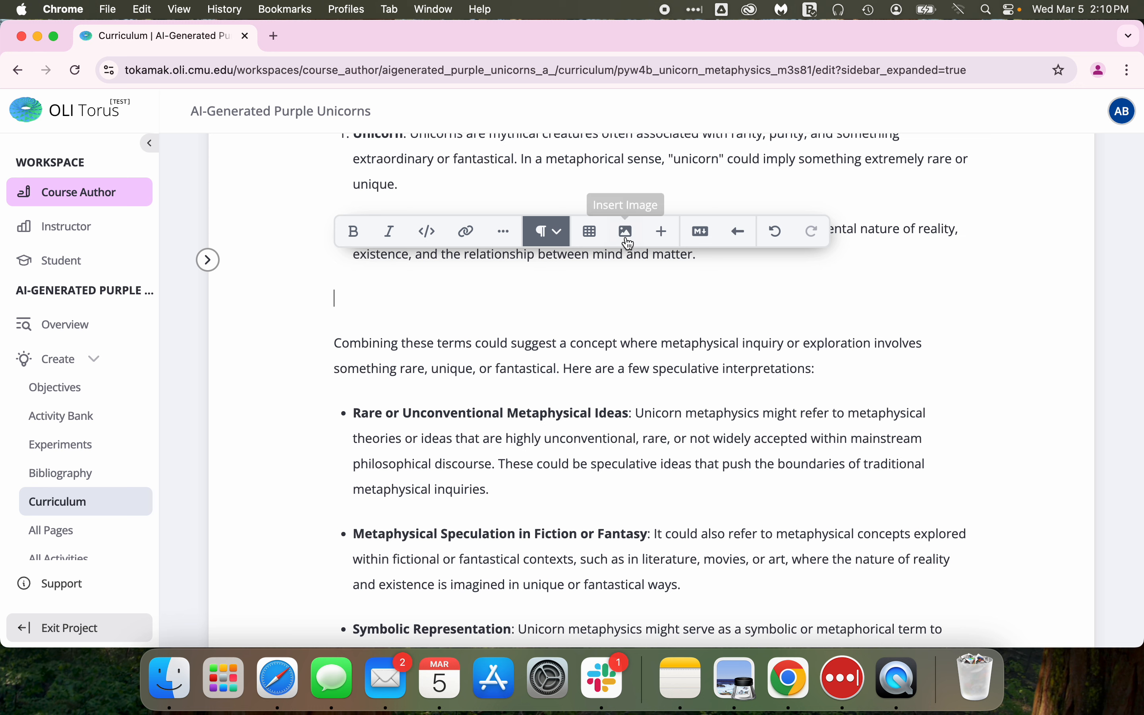
Insert a DOT Trigger element into the new empty paragraph.
{"action": "left_click", "coordinate": [664, 234]}
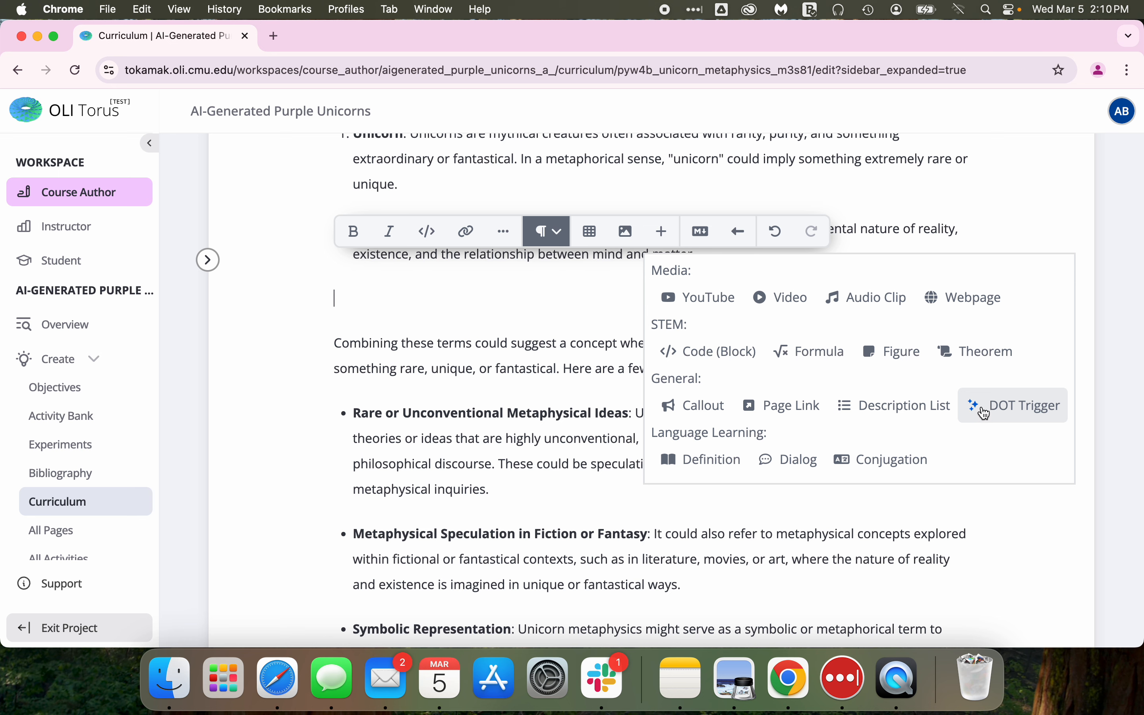
{"action": "left_click", "coordinate": [1012, 413]}
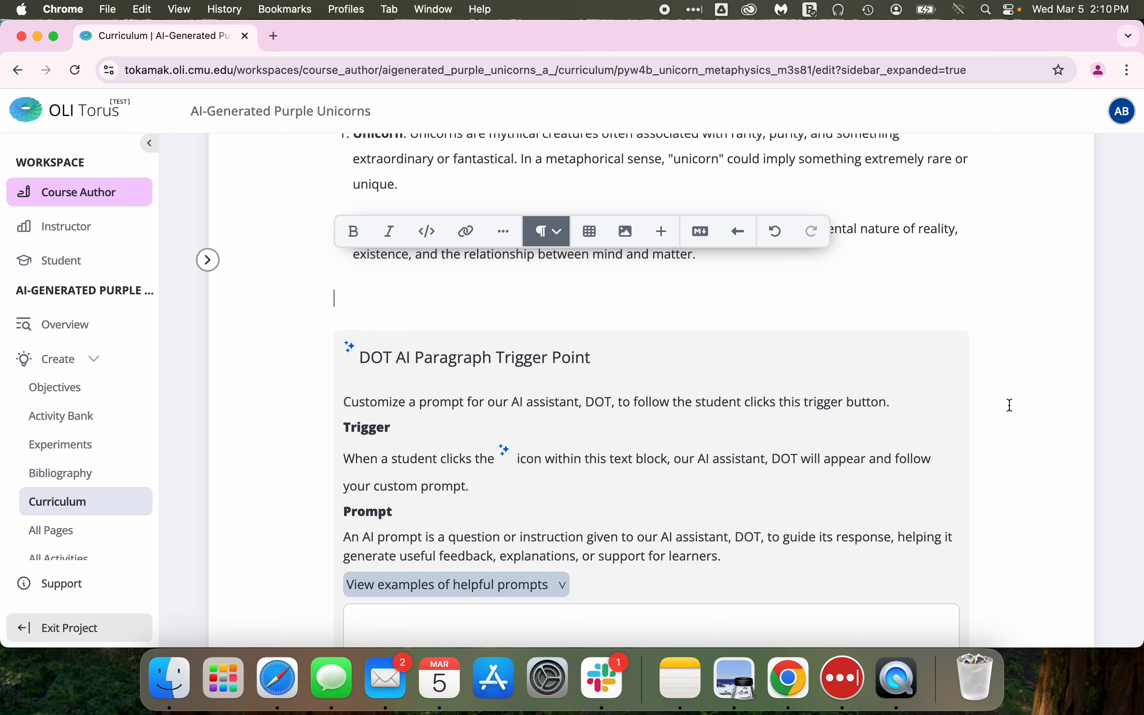
{"action": "scroll", "coordinate": [414, 364], "scroll_direction": "up", "scroll_amount": 1}
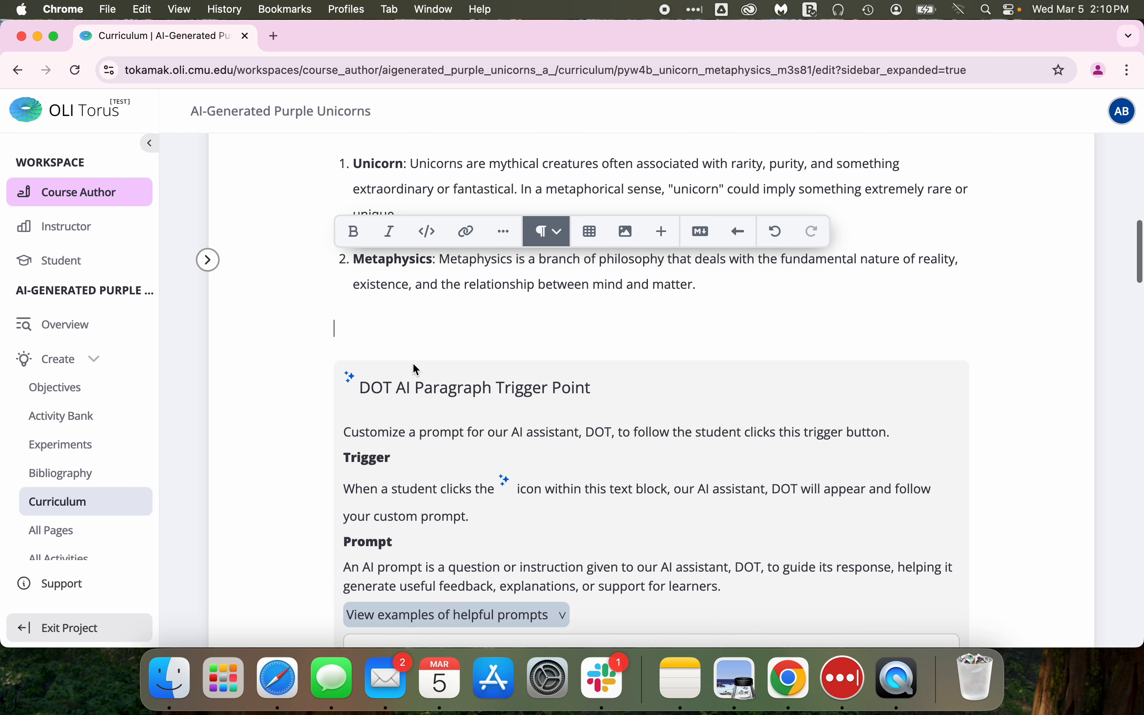
Remove the leftover empty line and enter the paragraph trigger prompt "Ask the student what they think of the content so far".
{"action": "key", "text": "BackSpace"}
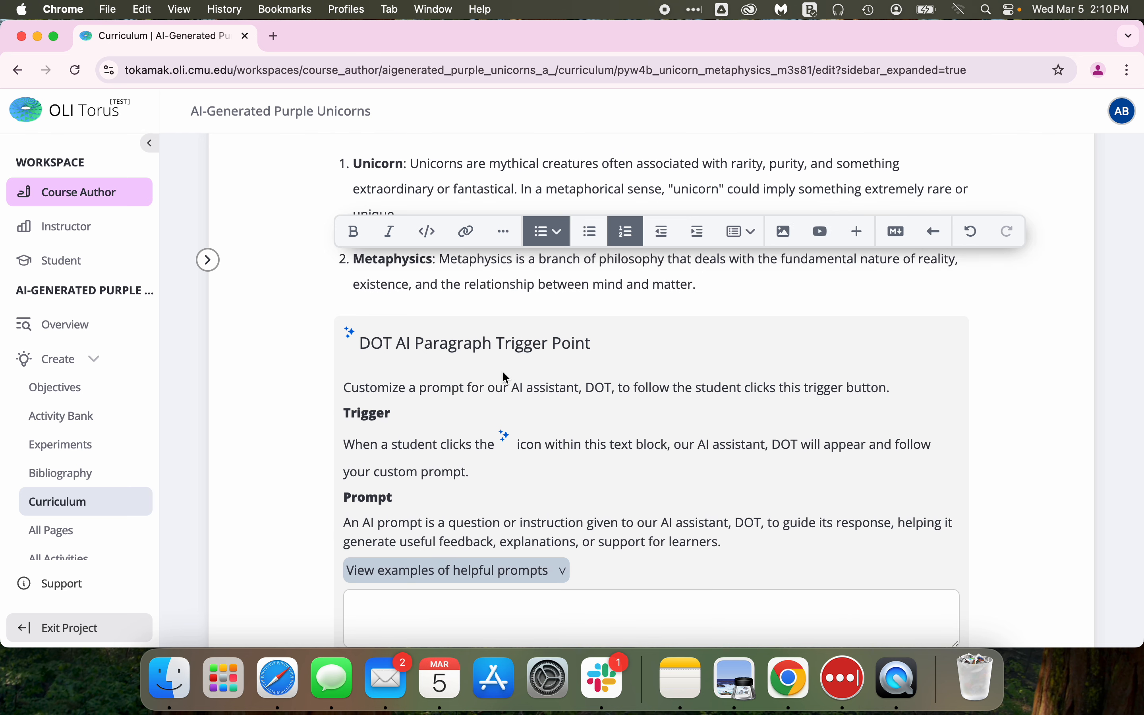
{"action": "scroll", "coordinate": [571, 409], "scroll_direction": "down", "scroll_amount": 1}
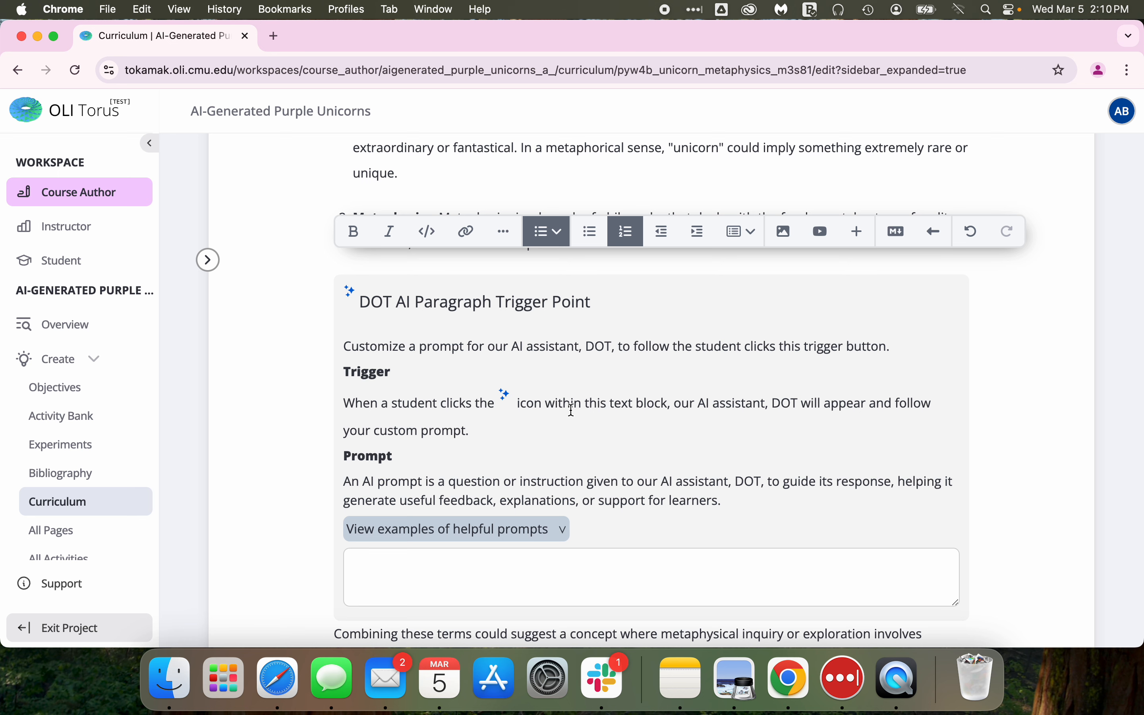
{"action": "scroll", "coordinate": [572, 411], "scroll_direction": "down", "scroll_amount": 1}
{"action": "left_click", "coordinate": [423, 513]}
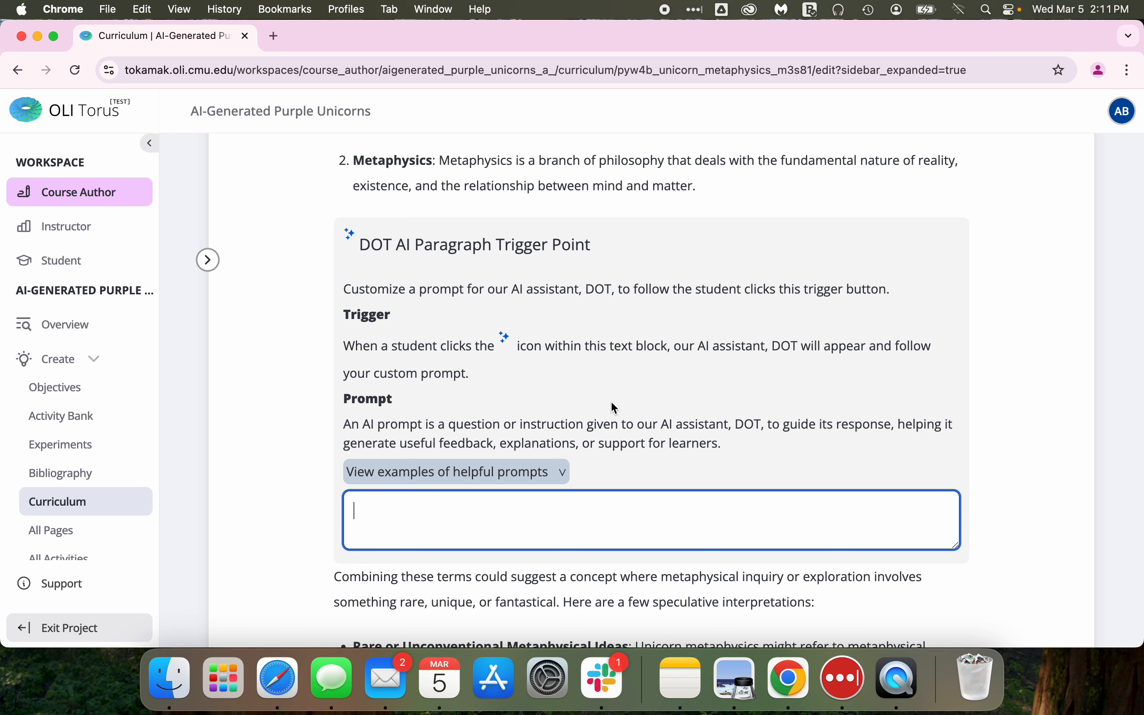
{"action": "left_click", "coordinate": [560, 472]}
{"action": "left_click", "coordinate": [558, 475]}
{"action": "left_click", "coordinate": [428, 517]}
{"action": "type", "text": "Ask the student what they thin"}
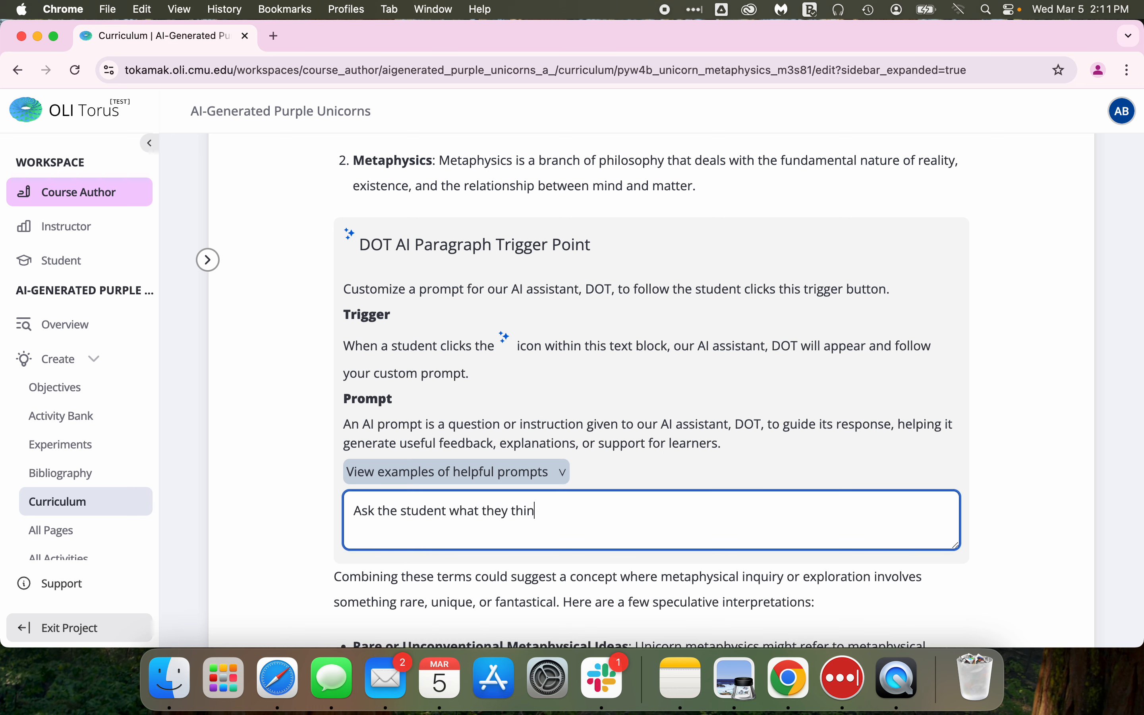
{"action": "type", "text": "k of the content so far"}
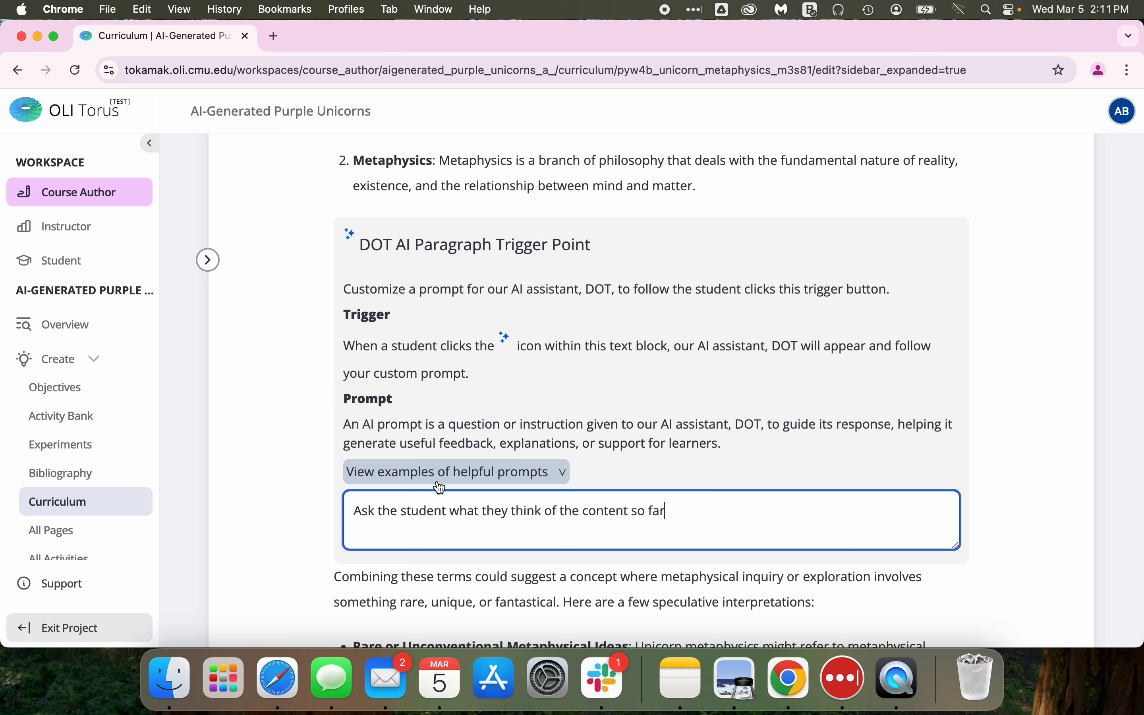
{"action": "scroll", "coordinate": [487, 392], "scroll_direction": "up", "scroll_amount": 5}
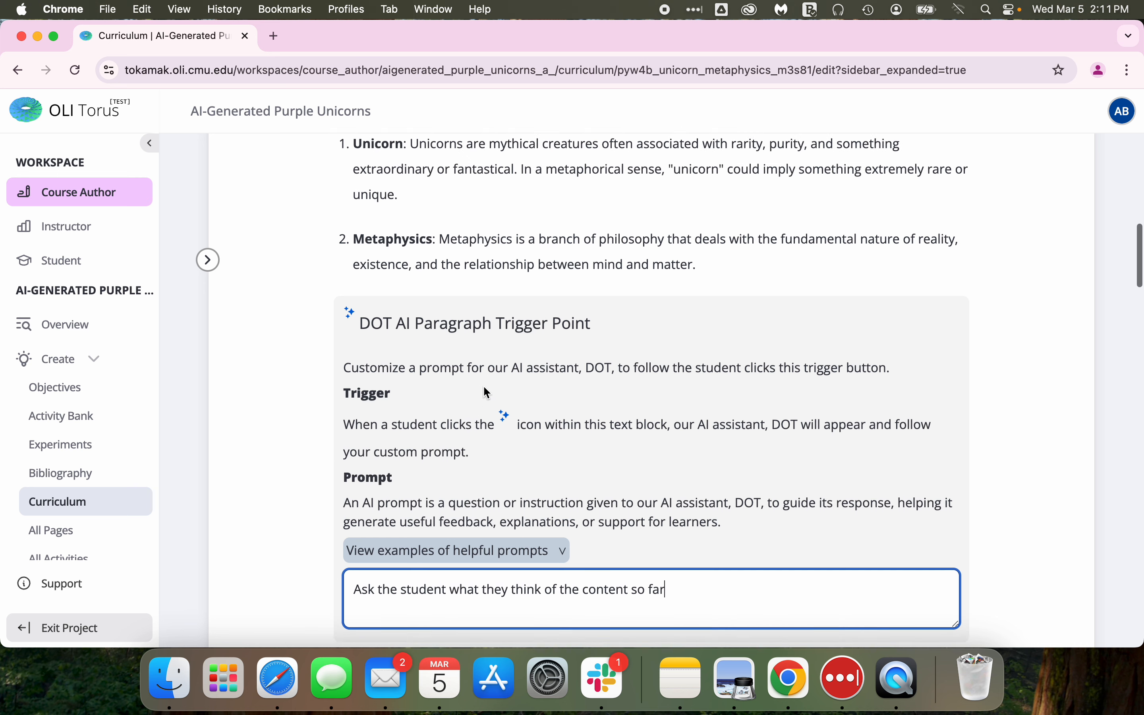
{"action": "left_click", "coordinate": [419, 230]}
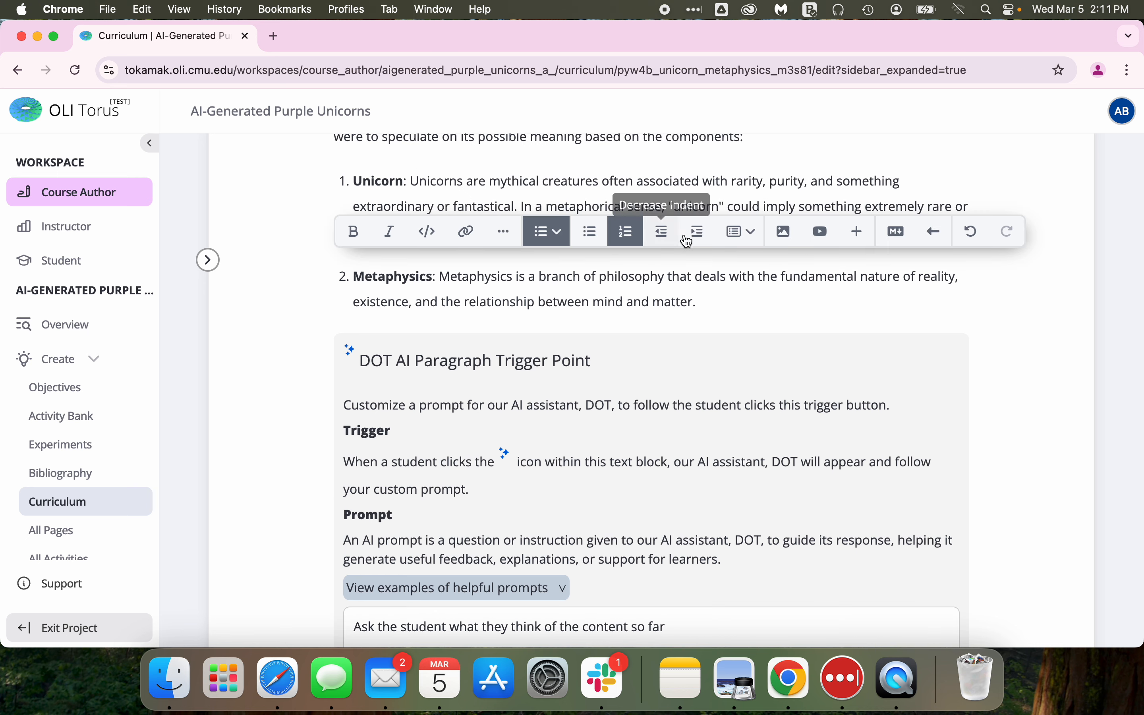
{"action": "left_click", "coordinate": [865, 238]}
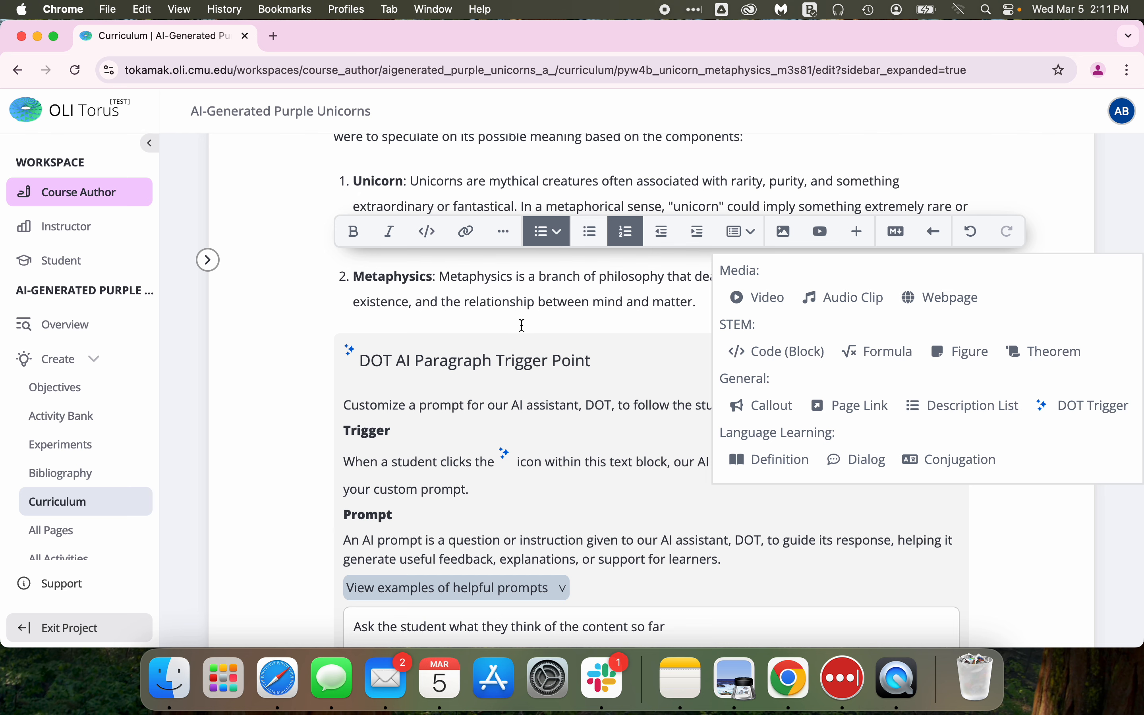
{"action": "left_click", "coordinate": [509, 295]}
{"action": "scroll", "coordinate": [494, 447], "scroll_direction": "down", "scroll_amount": 3}
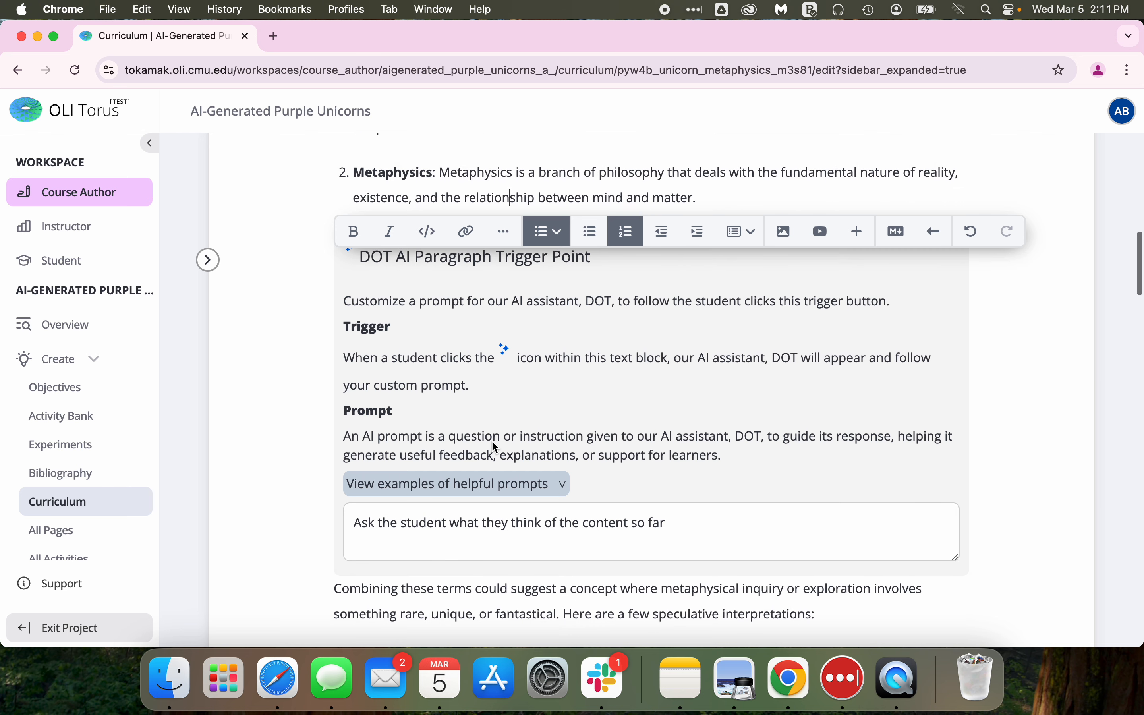
{"action": "left_click", "coordinate": [704, 526]}
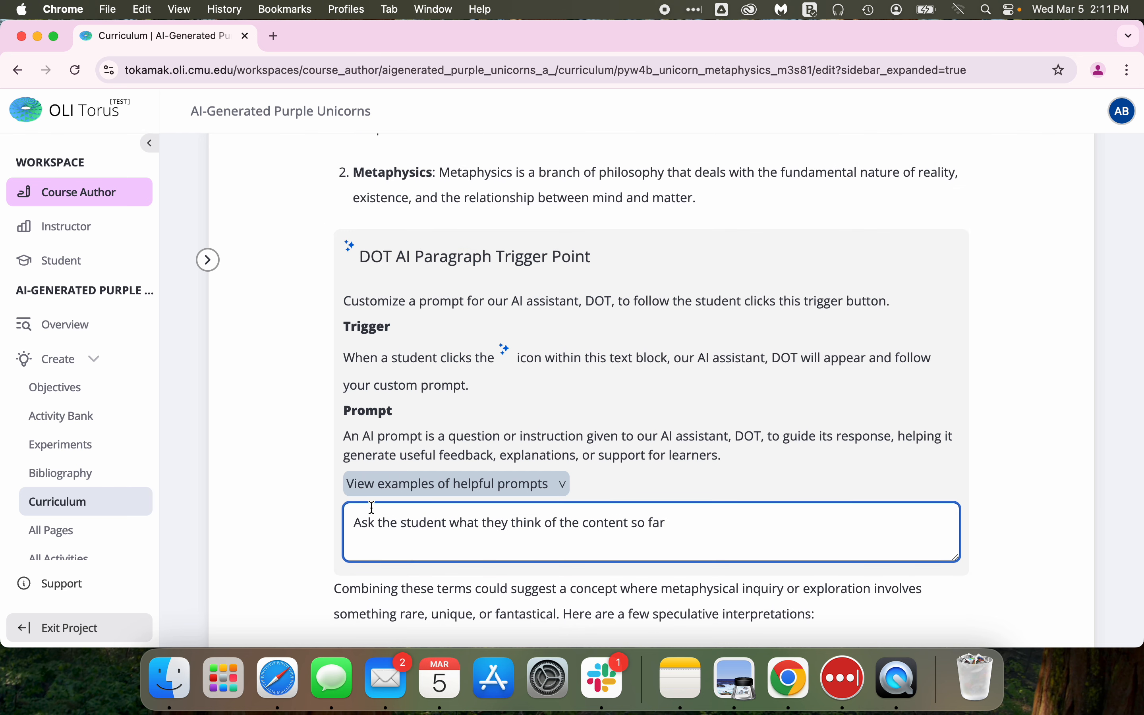
{"action": "scroll", "coordinate": [537, 360], "scroll_direction": "down", "scroll_amount": 4}
{"action": "scroll", "coordinate": [536, 358], "scroll_direction": "up", "scroll_amount": 10}
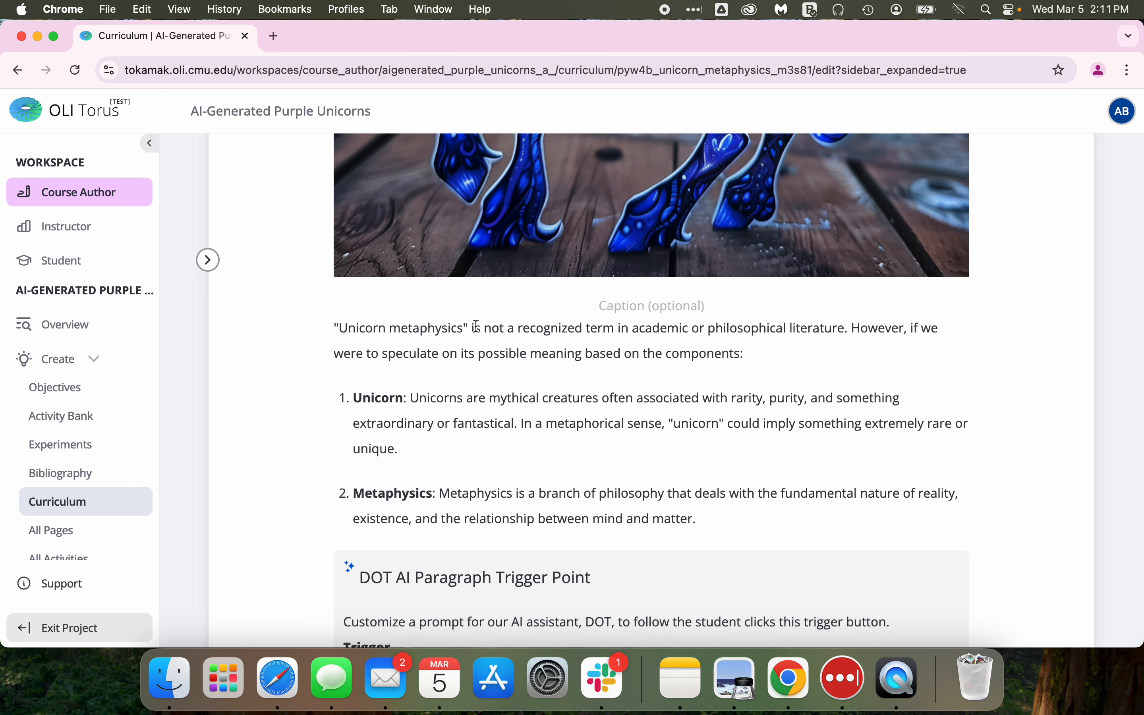
{"action": "left_click", "coordinate": [546, 327]}
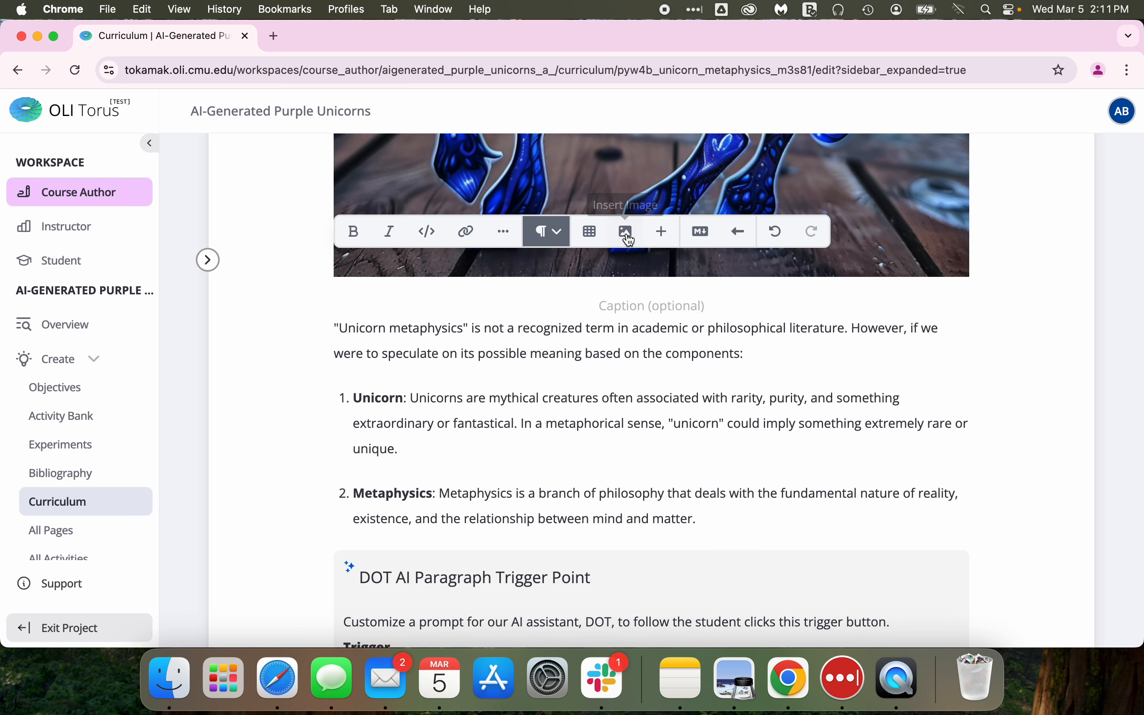
{"action": "left_click", "coordinate": [662, 231]}
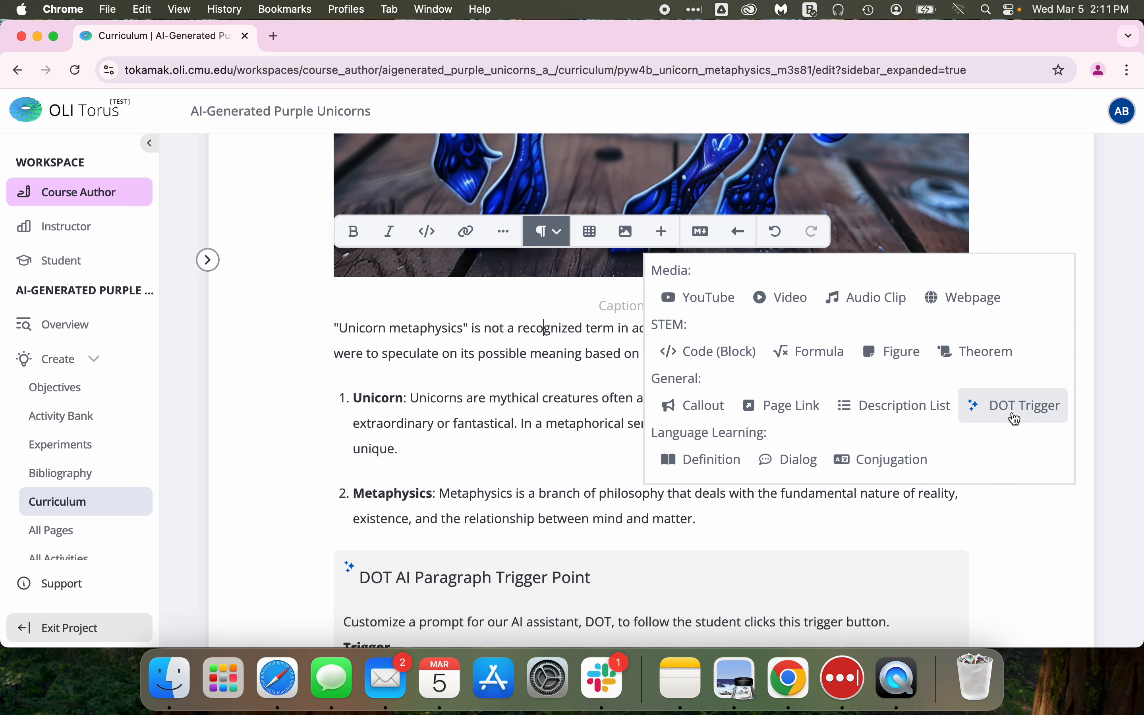
{"action": "left_click", "coordinate": [526, 396]}
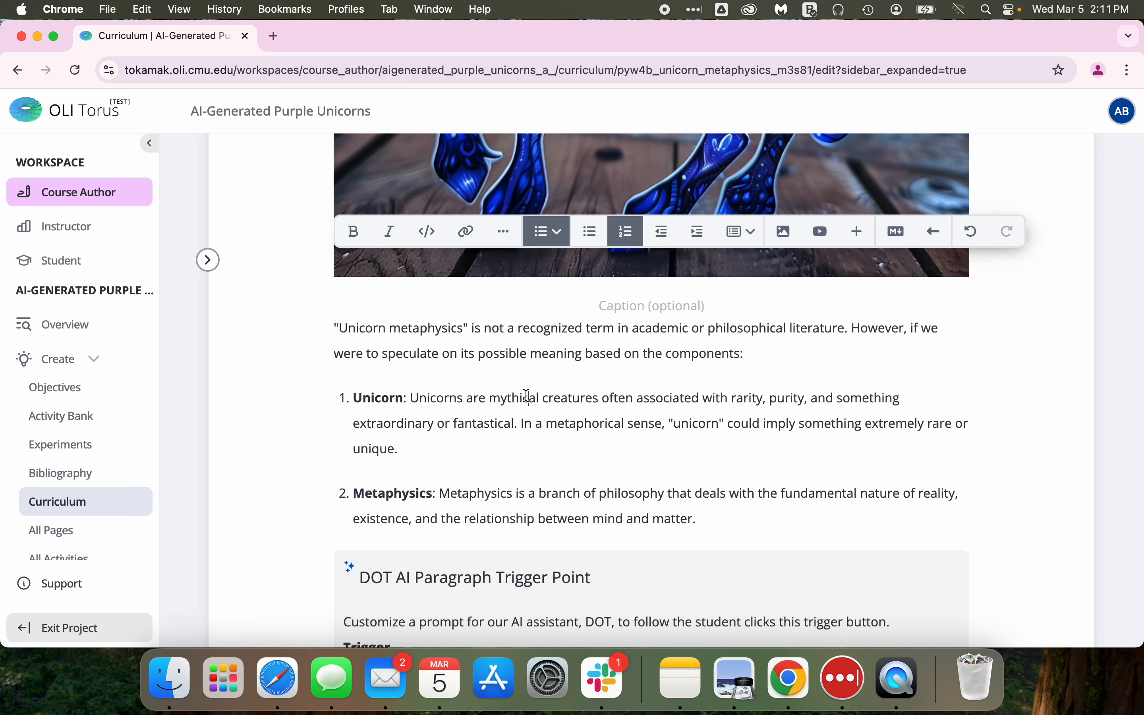
Try adding a DOT Trigger in a new paragraph after the bulleted interpretations list, then delete it again.
{"action": "scroll", "coordinate": [527, 399], "scroll_direction": "down", "scroll_amount": 6}
{"action": "scroll", "coordinate": [525, 401], "scroll_direction": "down", "scroll_amount": 1}
{"action": "scroll", "coordinate": [525, 401], "scroll_direction": "up", "scroll_amount": 1}
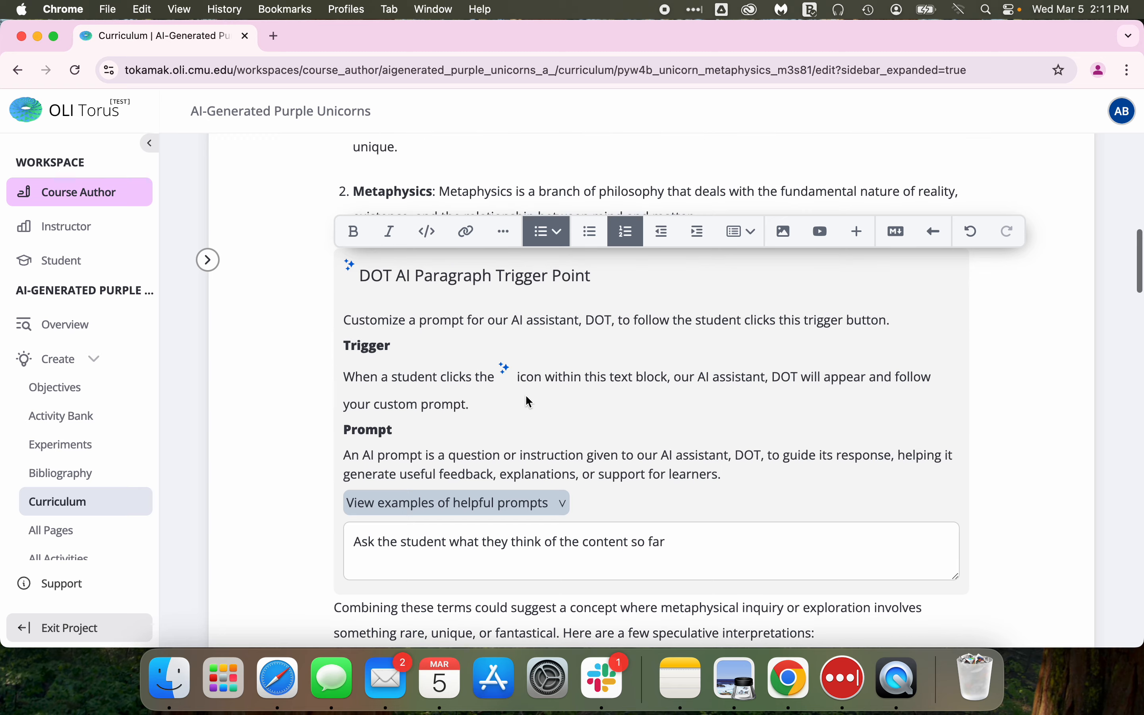
{"action": "scroll", "coordinate": [518, 452], "scroll_direction": "up", "scroll_amount": 8}
{"action": "scroll", "coordinate": [517, 453], "scroll_direction": "down", "scroll_amount": 2}
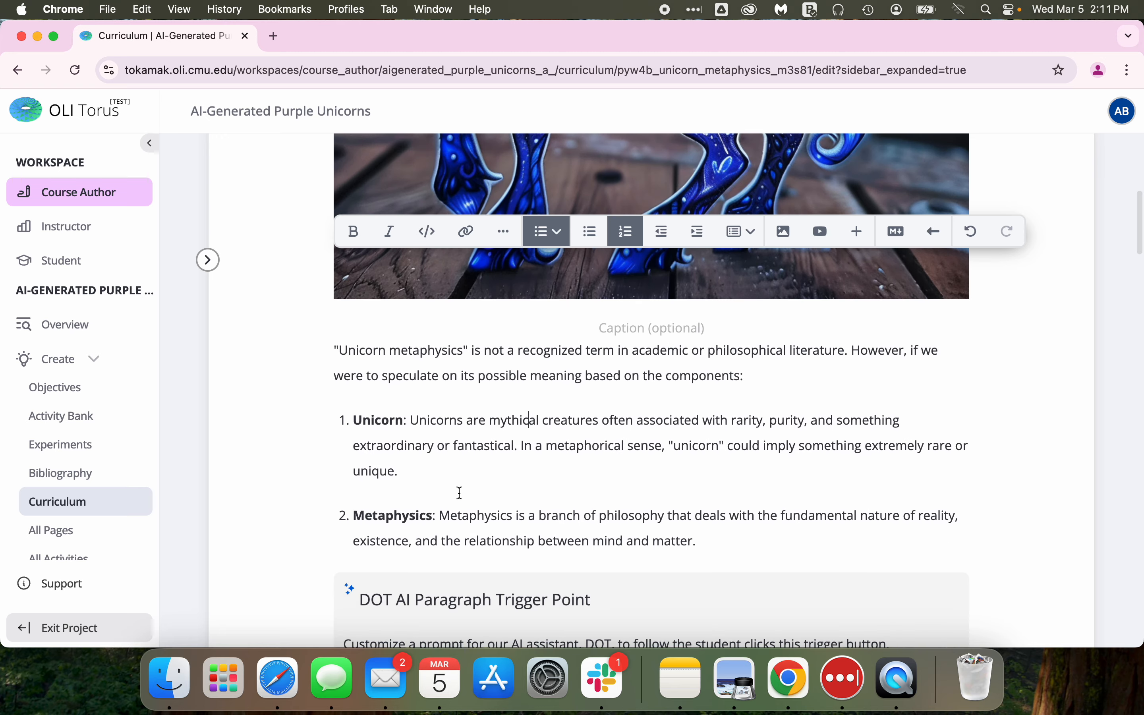
{"action": "scroll", "coordinate": [457, 487], "scroll_direction": "down", "scroll_amount": 10}
{"action": "scroll", "coordinate": [460, 502], "scroll_direction": "down", "scroll_amount": 6}
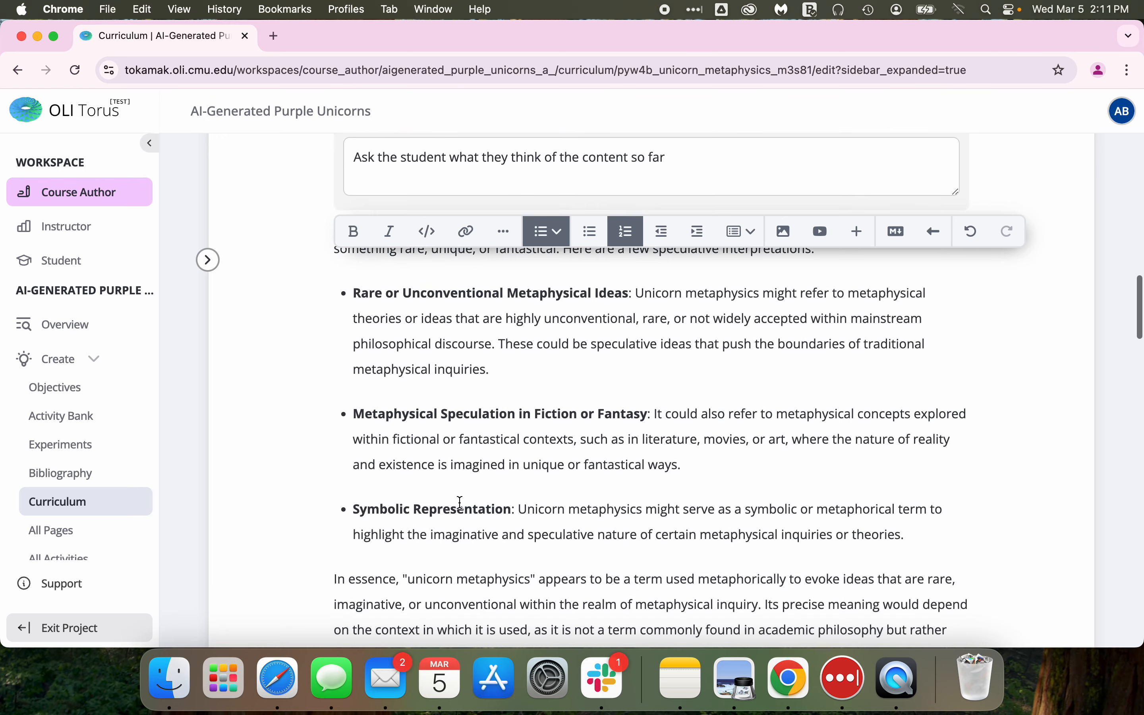
{"action": "left_click", "coordinate": [330, 474]}
{"action": "key", "text": "Return"}
{"action": "key", "text": "Up"}
{"action": "left_click", "coordinate": [662, 231]}
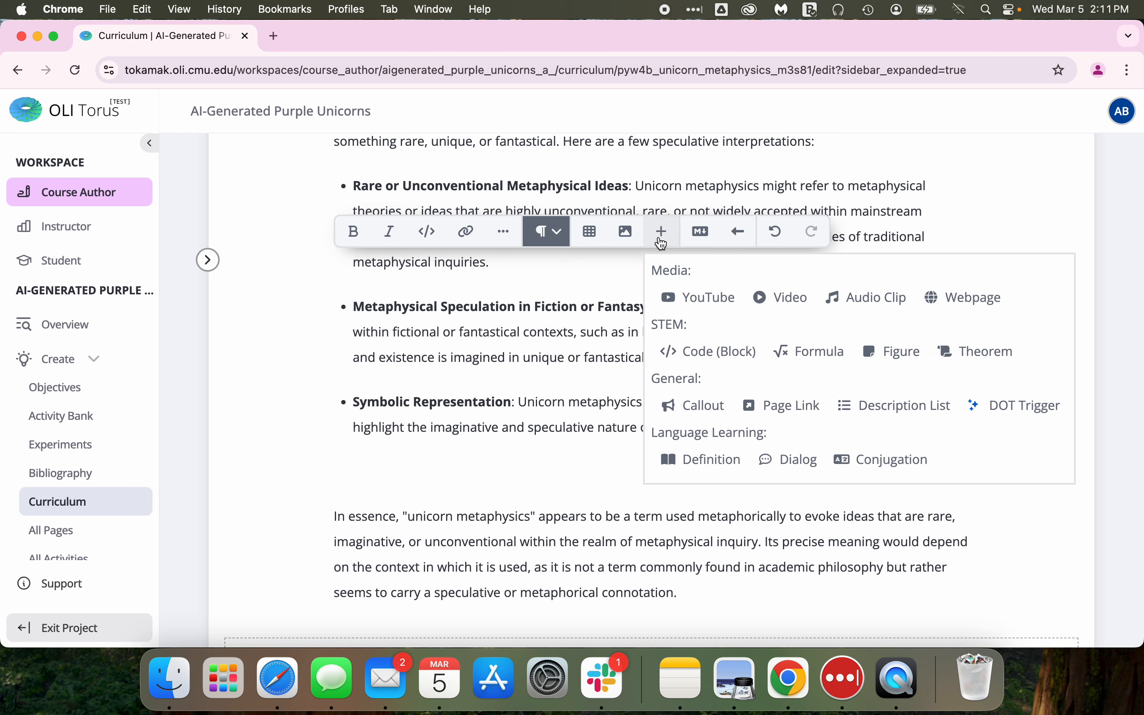
{"action": "left_click", "coordinate": [1005, 403]}
{"action": "scroll", "coordinate": [539, 489], "scroll_direction": "down", "scroll_amount": 7}
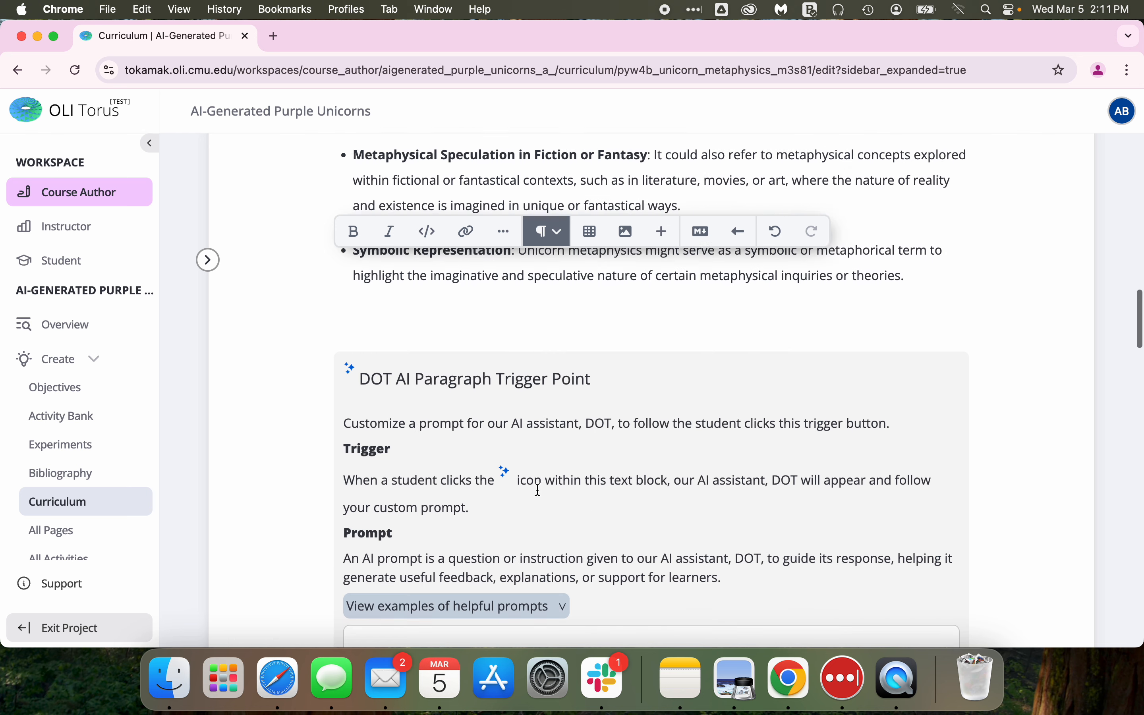
{"action": "scroll", "coordinate": [537, 487], "scroll_direction": "down", "scroll_amount": 2}
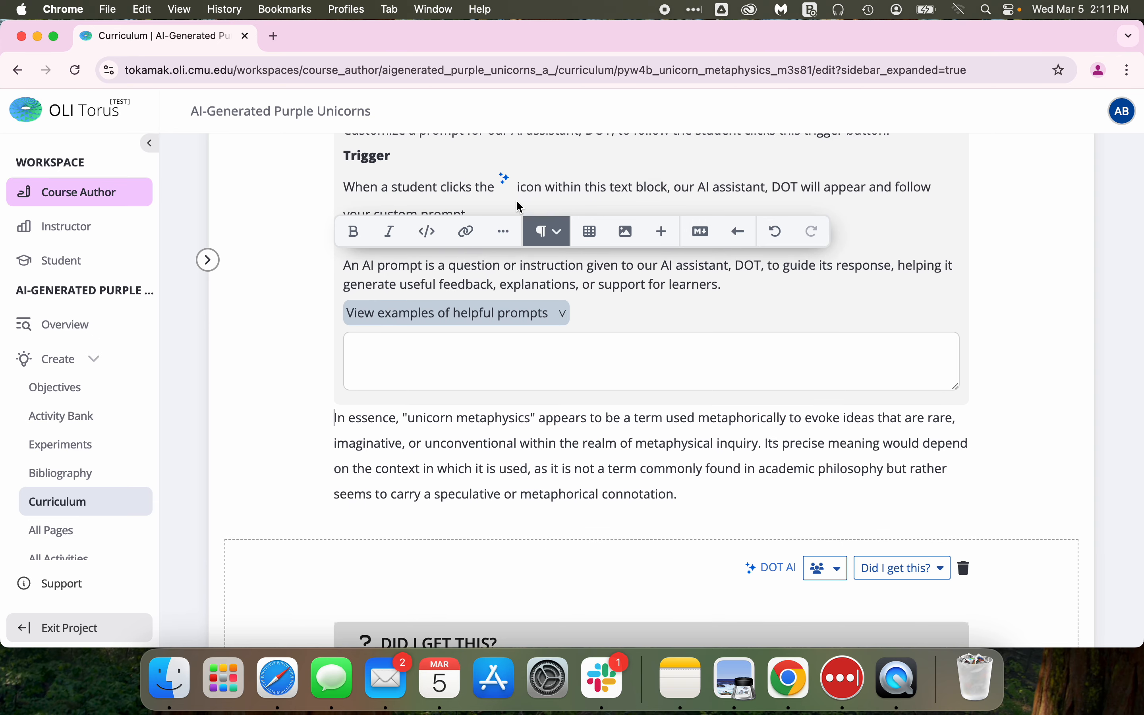
{"action": "key", "text": "BackSpace"}
{"action": "scroll", "coordinate": [516, 200], "scroll_direction": "up", "scroll_amount": 6}
{"action": "key", "text": "BackSpace"}
Scroll through the page to review the paragraph trigger point and the Did I get this? activity below it.
{"action": "scroll", "coordinate": [497, 348], "scroll_direction": "up", "scroll_amount": 10}
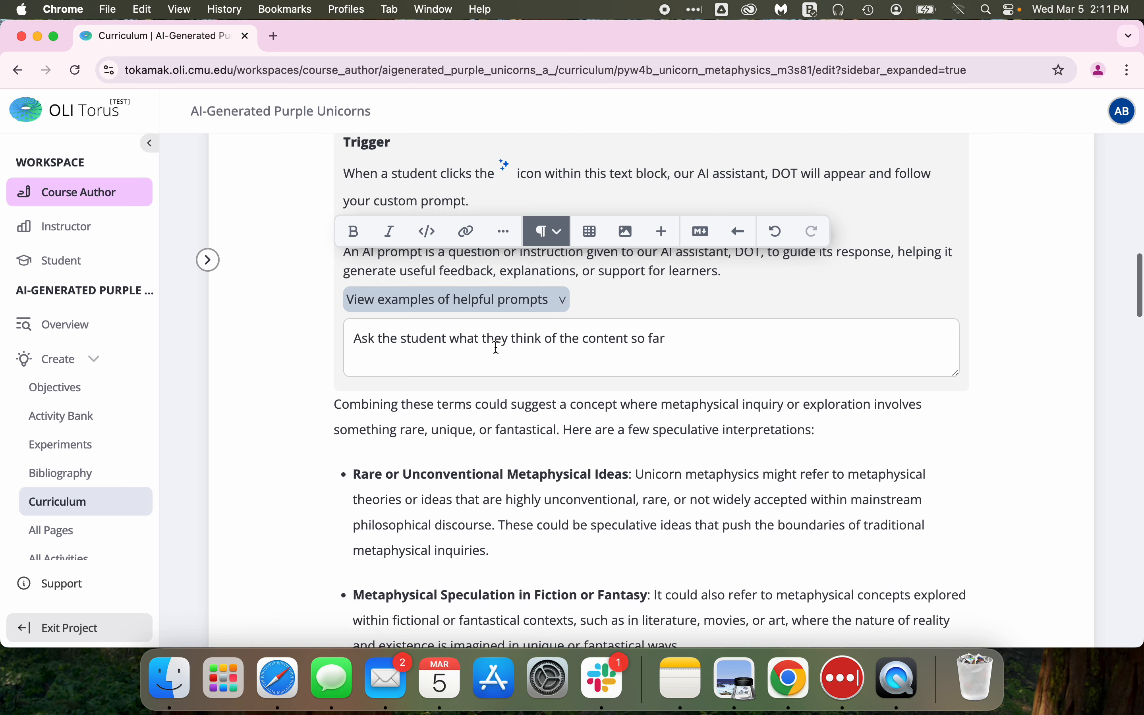
{"action": "left_click", "coordinate": [690, 548]}
{"action": "scroll", "coordinate": [636, 350], "scroll_direction": "up", "scroll_amount": 3}
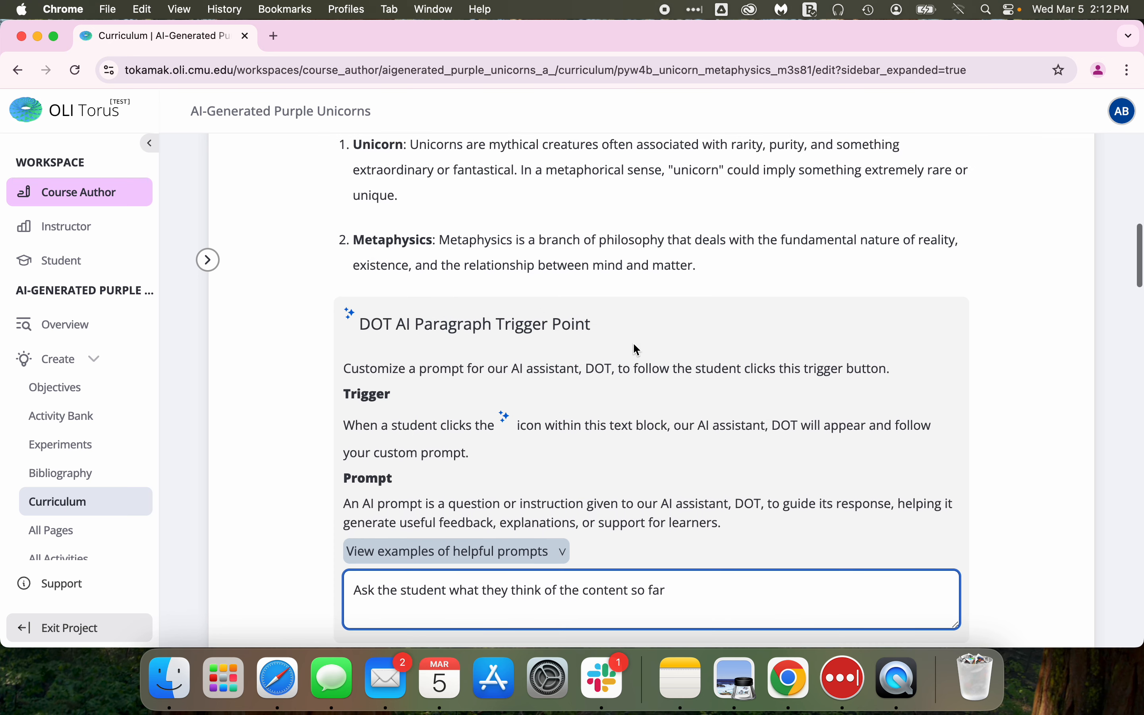
{"action": "scroll", "coordinate": [388, 363], "scroll_direction": "up", "scroll_amount": 2}
{"action": "scroll", "coordinate": [439, 471], "scroll_direction": "down", "scroll_amount": 1}
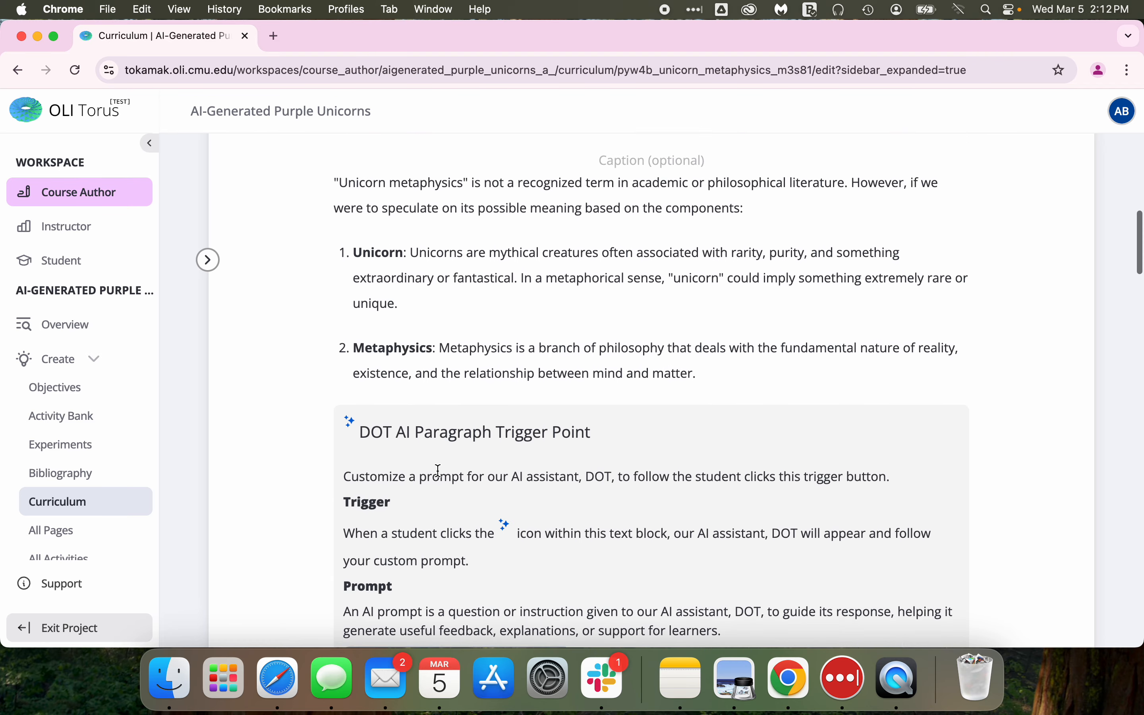
{"action": "scroll", "coordinate": [474, 250], "scroll_direction": "up", "scroll_amount": 5}
{"action": "scroll", "coordinate": [474, 250], "scroll_direction": "down", "scroll_amount": 6}
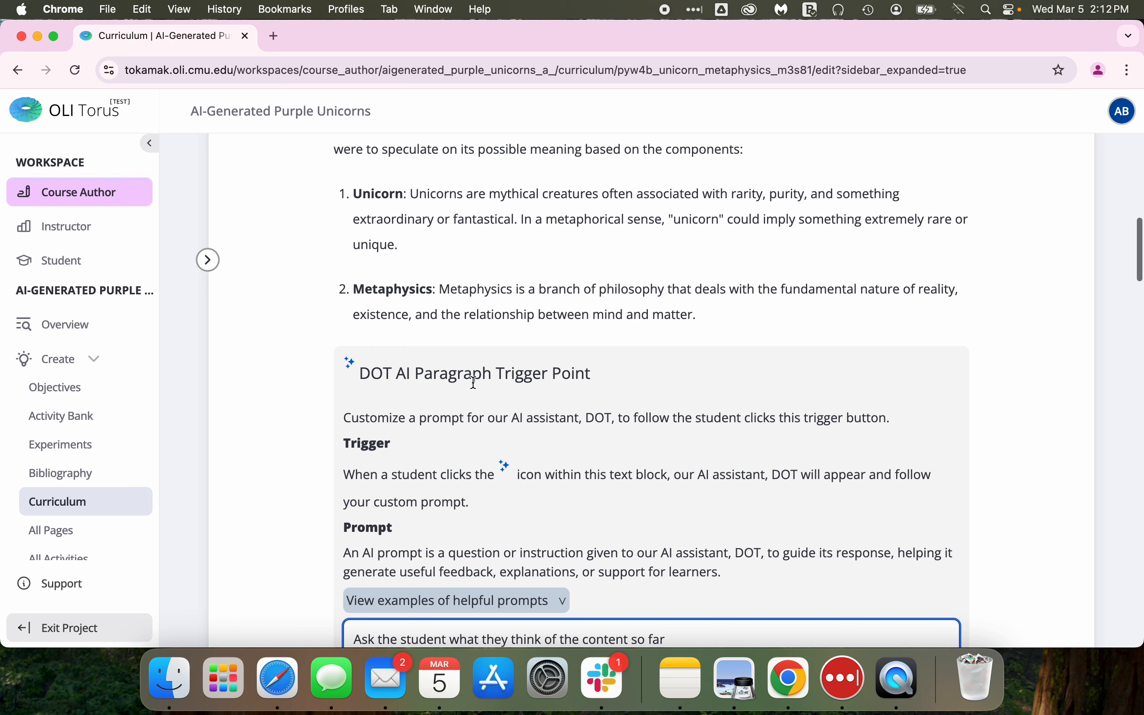
{"action": "scroll", "coordinate": [507, 407], "scroll_direction": "down", "scroll_amount": 3}
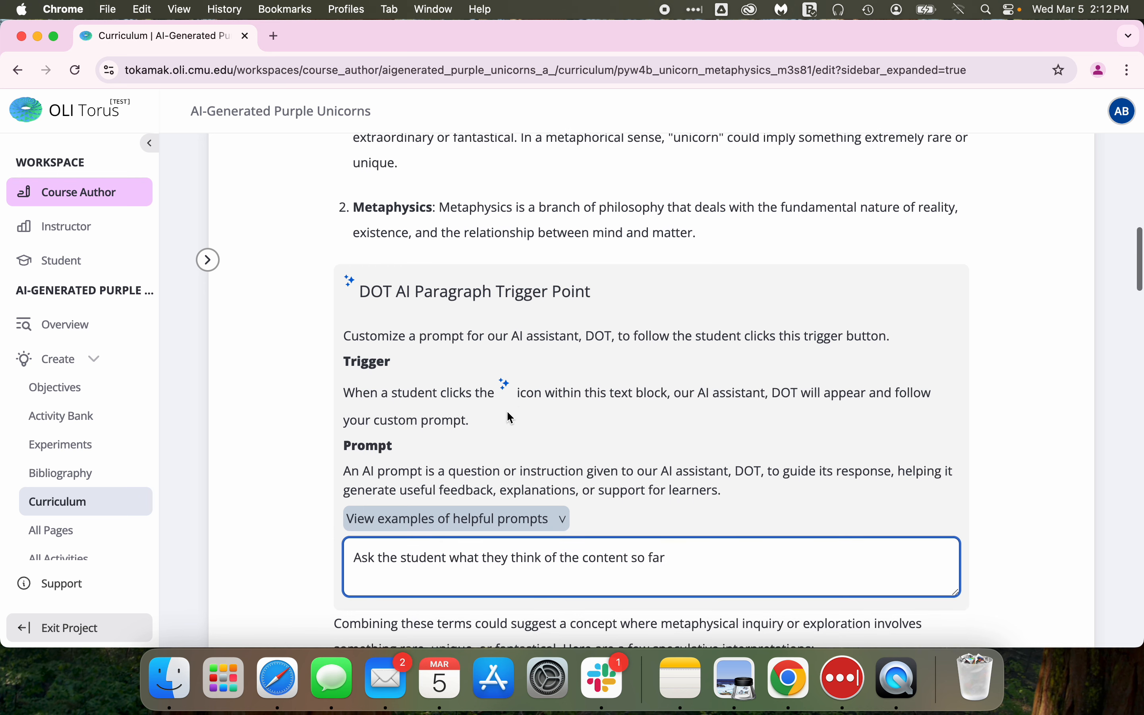
{"action": "scroll", "coordinate": [510, 415], "scroll_direction": "down", "scroll_amount": 5}
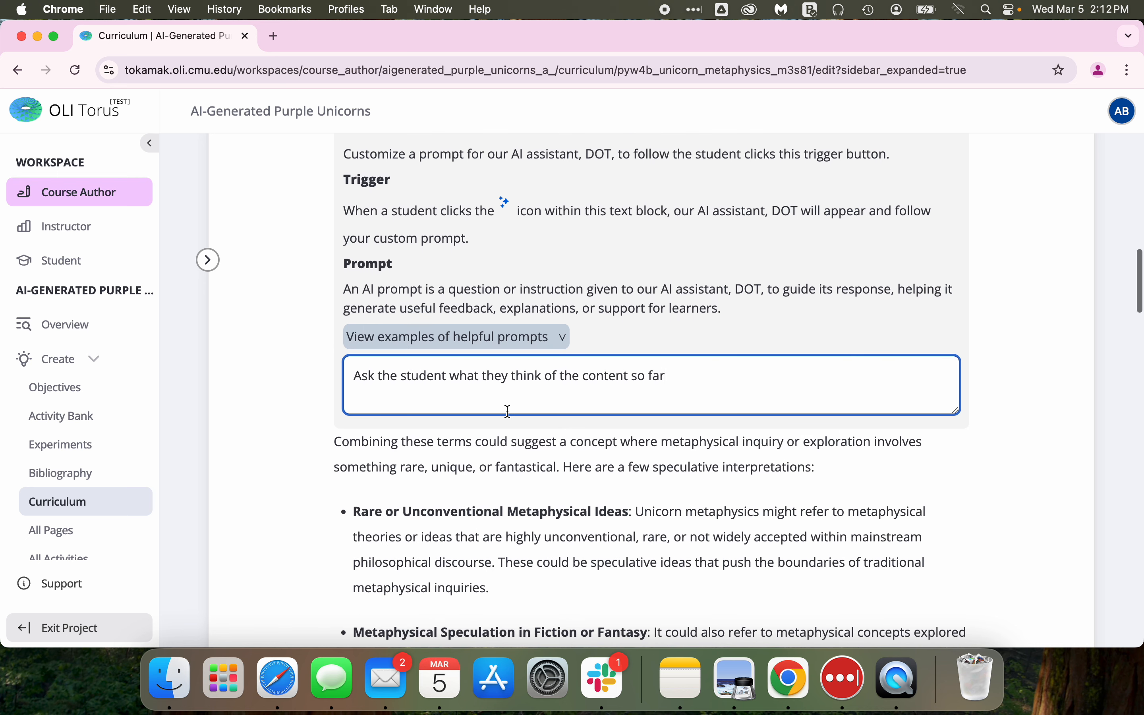
{"action": "scroll", "coordinate": [508, 410], "scroll_direction": "down", "scroll_amount": 2}
{"action": "scroll", "coordinate": [508, 411], "scroll_direction": "down", "scroll_amount": 10}
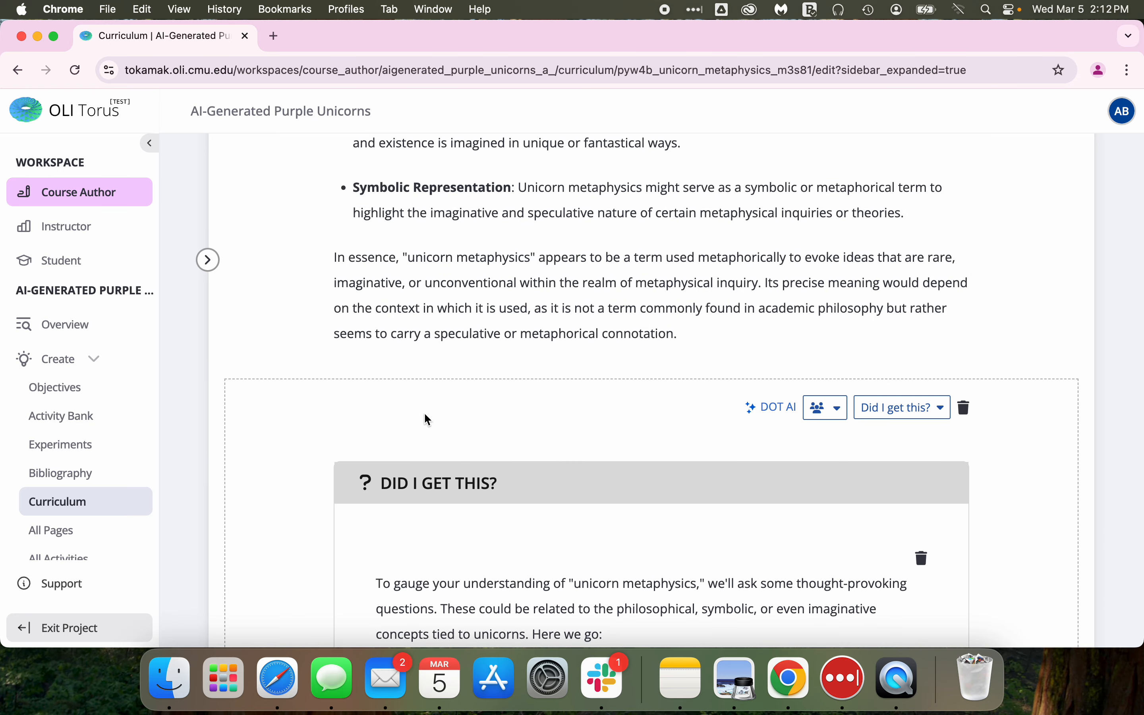
{"action": "scroll", "coordinate": [472, 523], "scroll_direction": "down", "scroll_amount": 7}
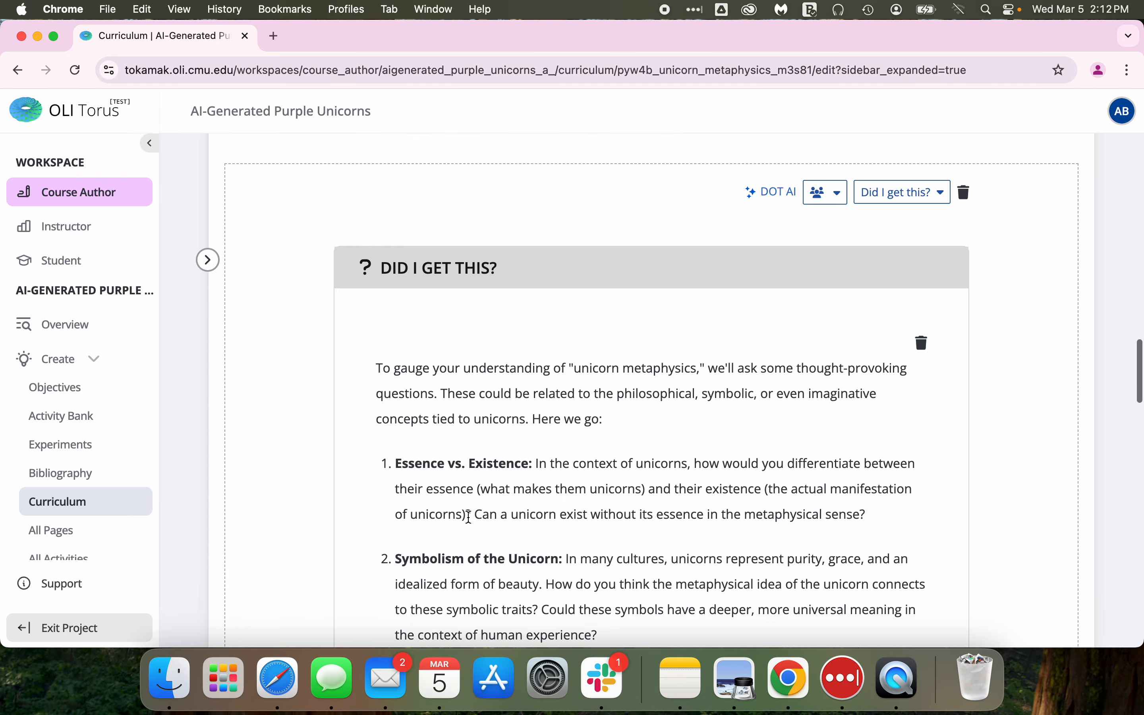
{"action": "scroll", "coordinate": [469, 517], "scroll_direction": "down", "scroll_amount": 13}
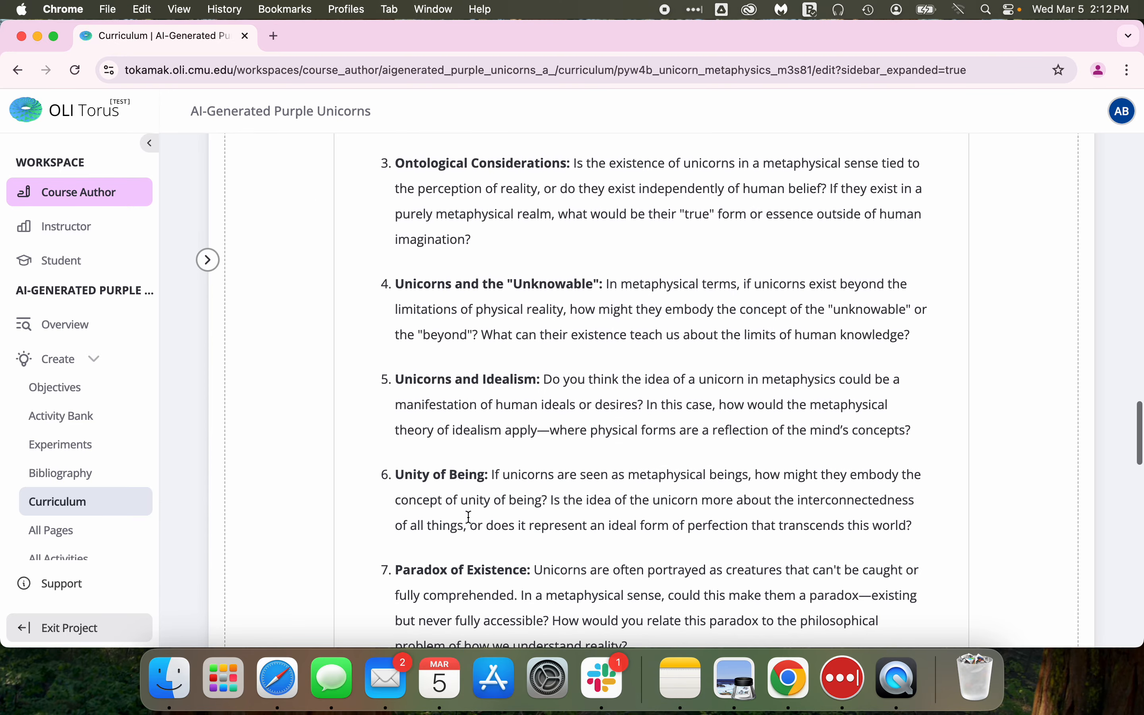
{"action": "scroll", "coordinate": [470, 517], "scroll_direction": "up", "scroll_amount": 15}
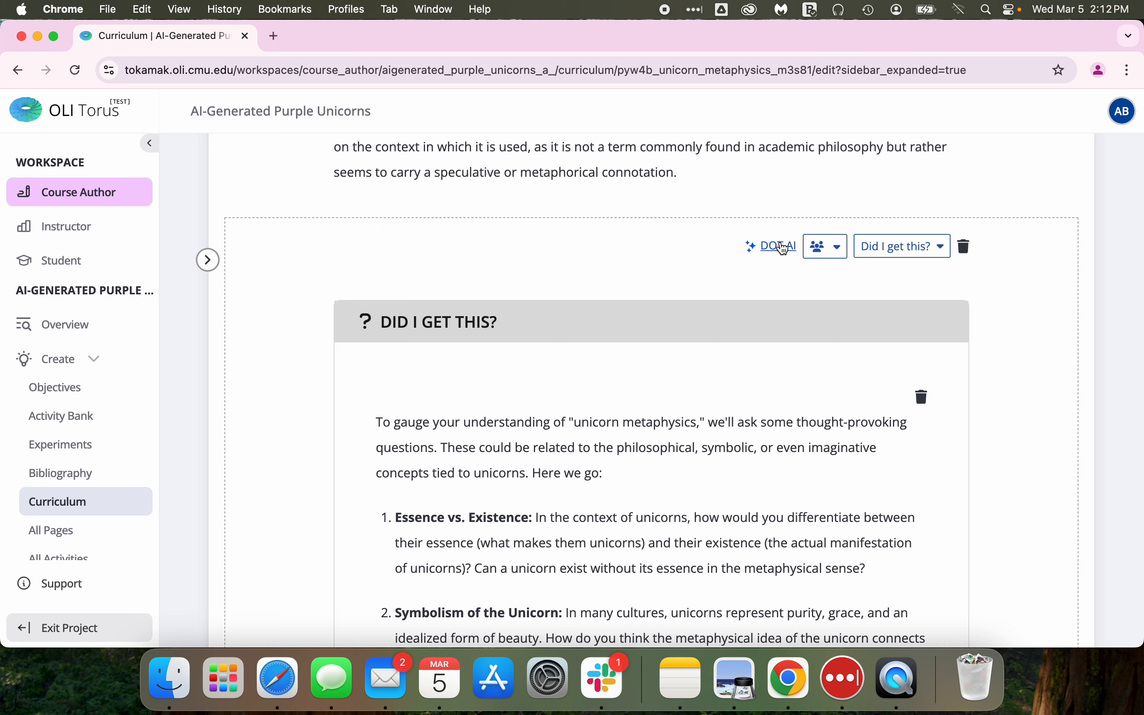
Add a DOT AI trigger point to the Did I get this? activity group and expand its examples of helpful prompts.
{"action": "left_click", "coordinate": [776, 248]}
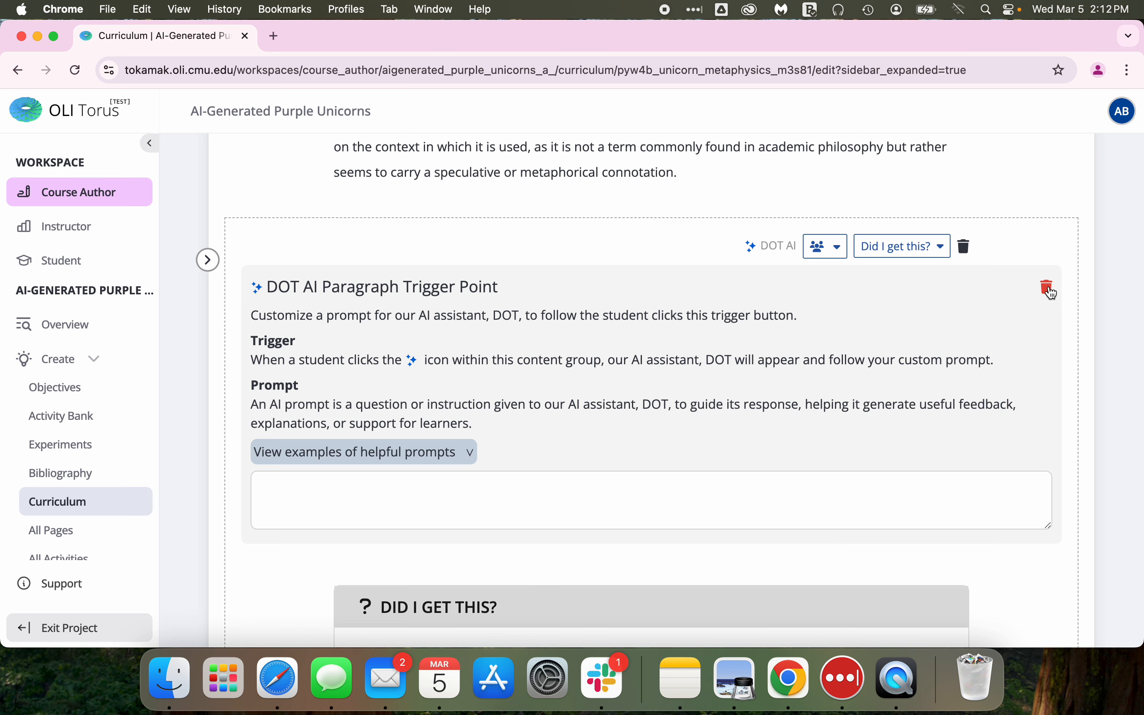
{"action": "left_click", "coordinate": [1050, 293]}
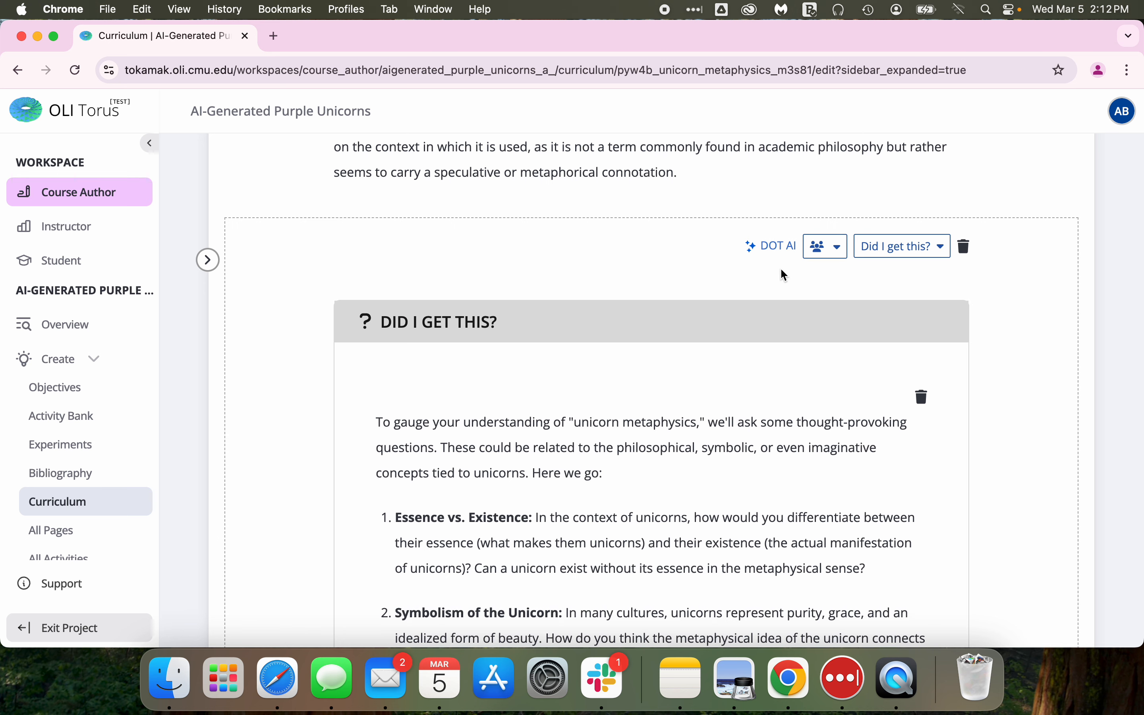
{"action": "left_click", "coordinate": [776, 250]}
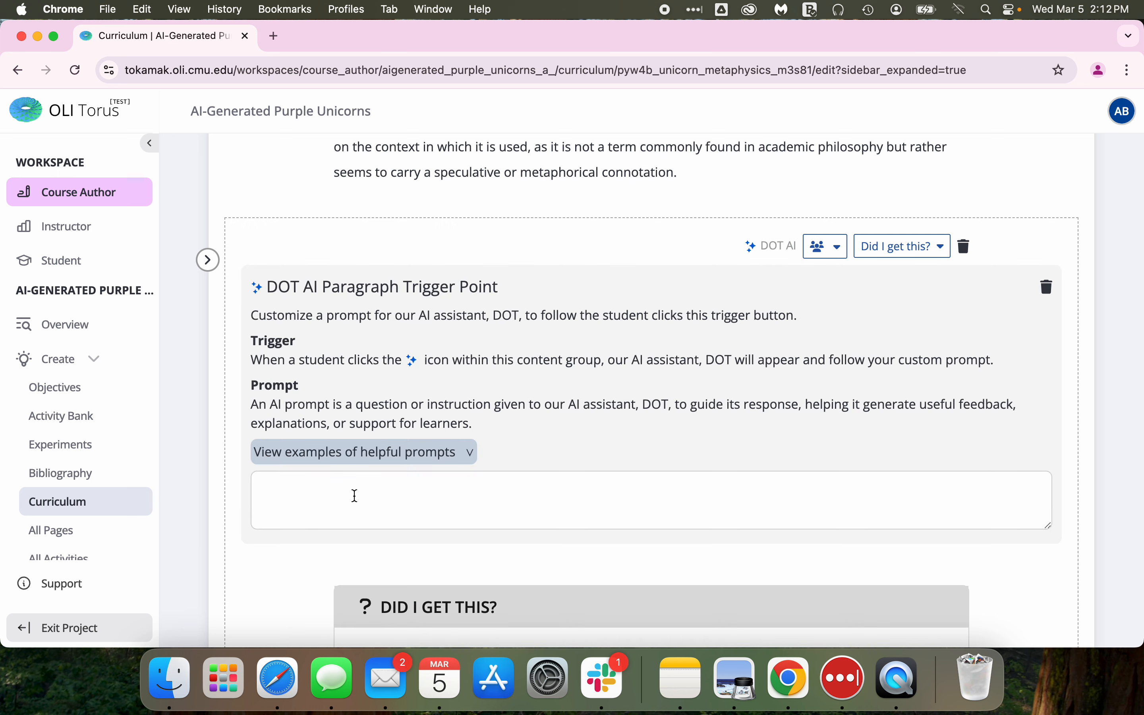
{"action": "left_click", "coordinate": [353, 495]}
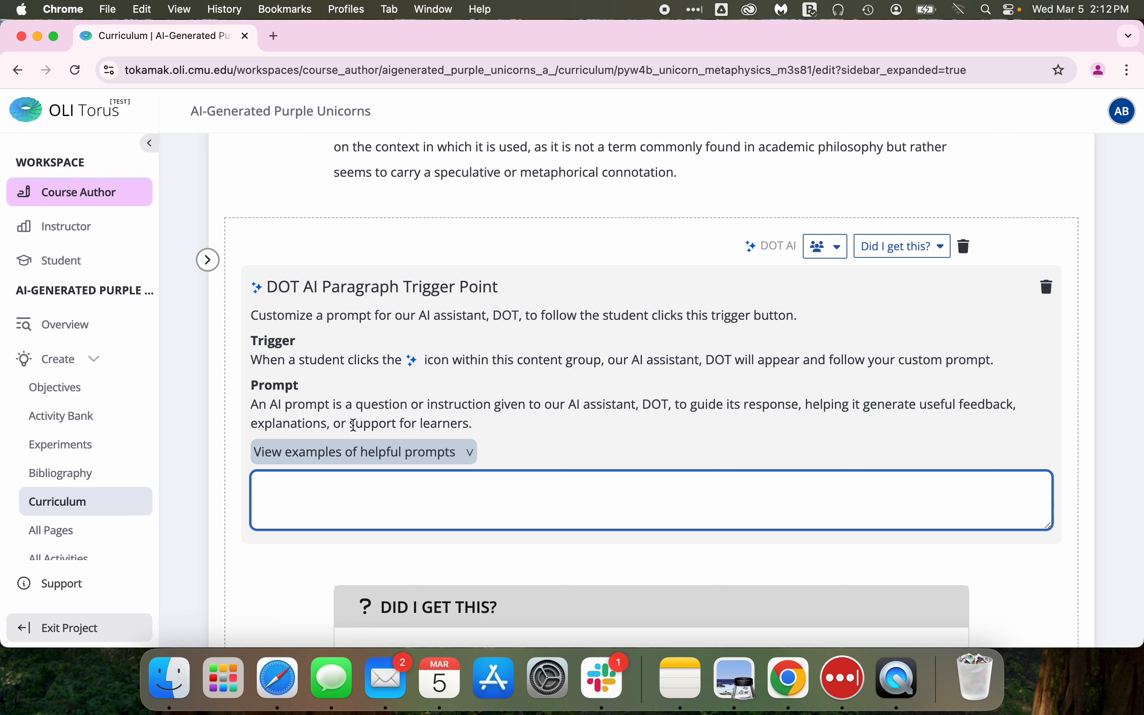
{"action": "left_click", "coordinate": [463, 454]}
{"action": "scroll", "coordinate": [564, 462], "scroll_direction": "down", "scroll_amount": 2}
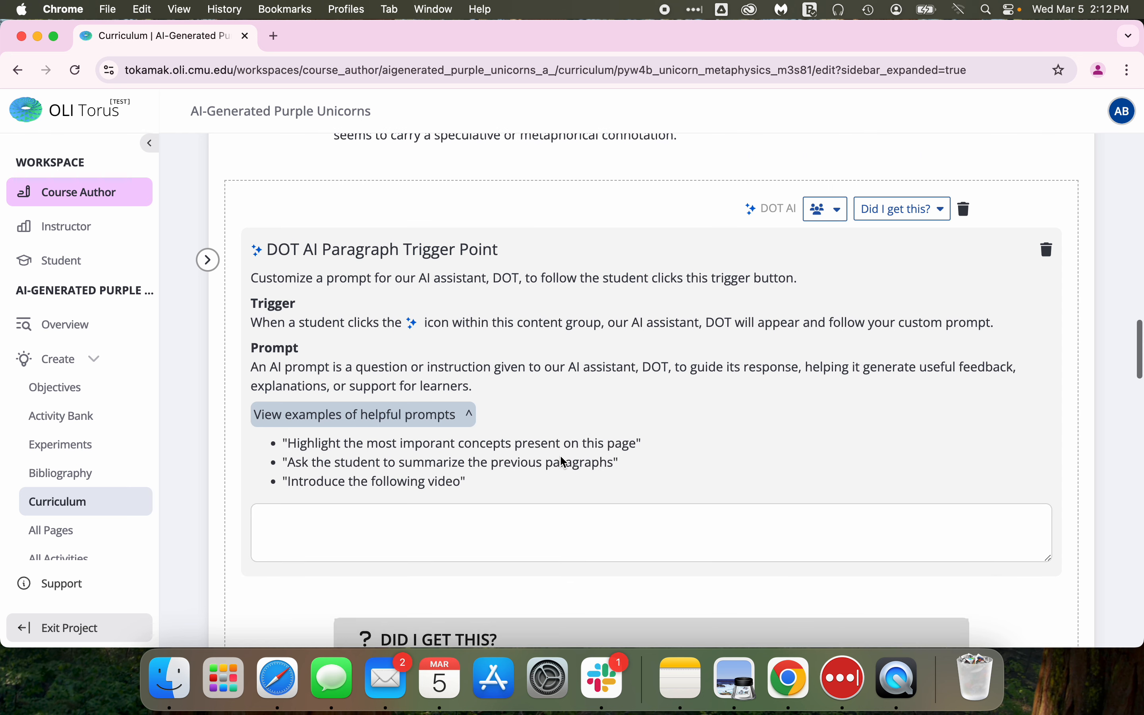
Copy the example "Ask the student to summarize the previous paragraphs" into the Did I get this? group trigger's prompt.
{"action": "scroll", "coordinate": [564, 462], "scroll_direction": "down", "scroll_amount": 1}
{"action": "left_click_drag", "start_coordinate": [615, 430], "coordinate": [291, 428]}
{"action": "key", "text": "super+c"}
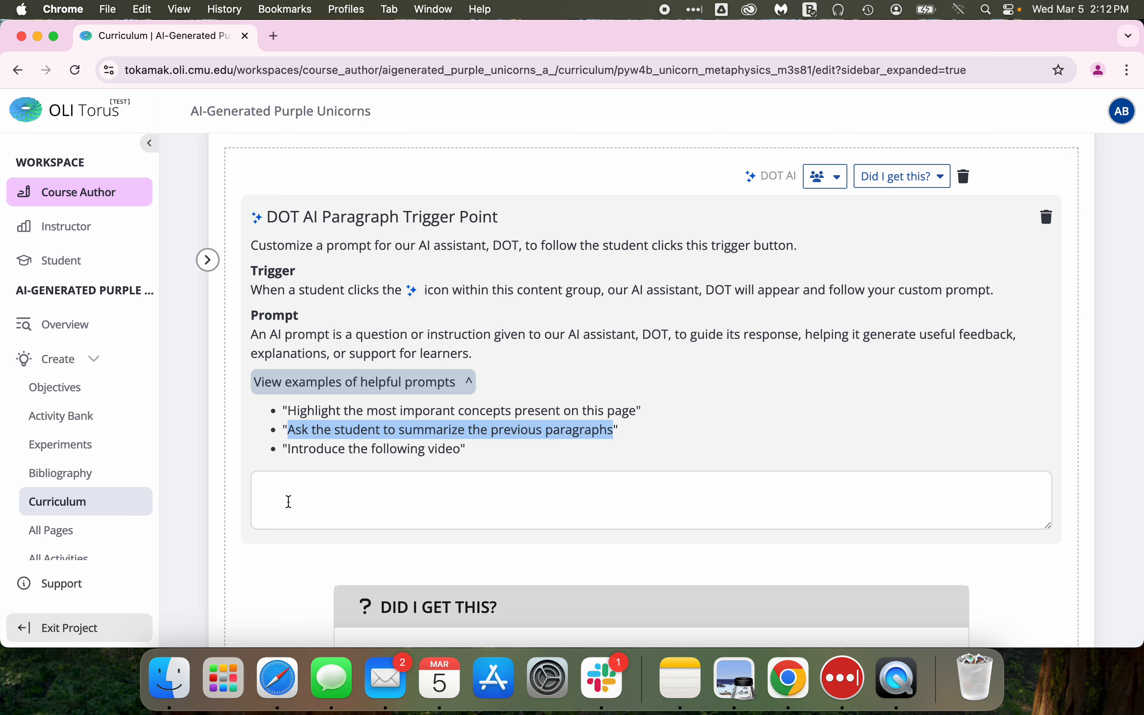
{"action": "left_click", "coordinate": [285, 497]}
{"action": "key", "text": "super+v"}
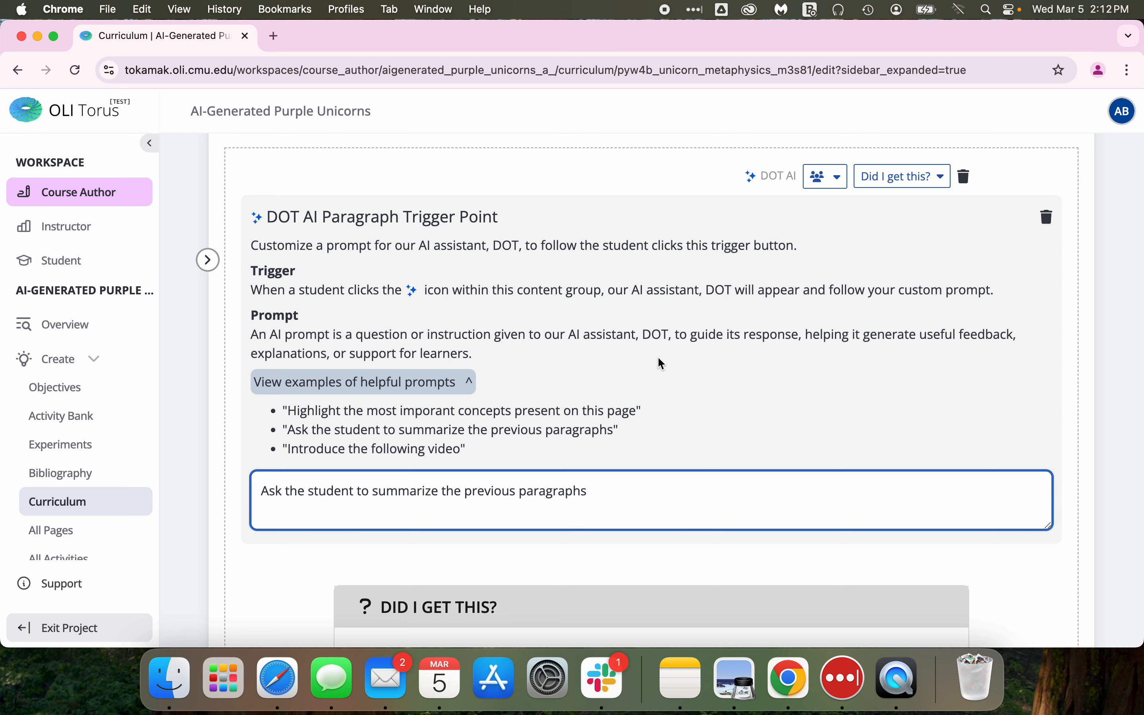
Review the Multiple Choice activity's question, answer key, hints and explanation.
{"action": "scroll", "coordinate": [661, 365], "scroll_direction": "down", "scroll_amount": 1}
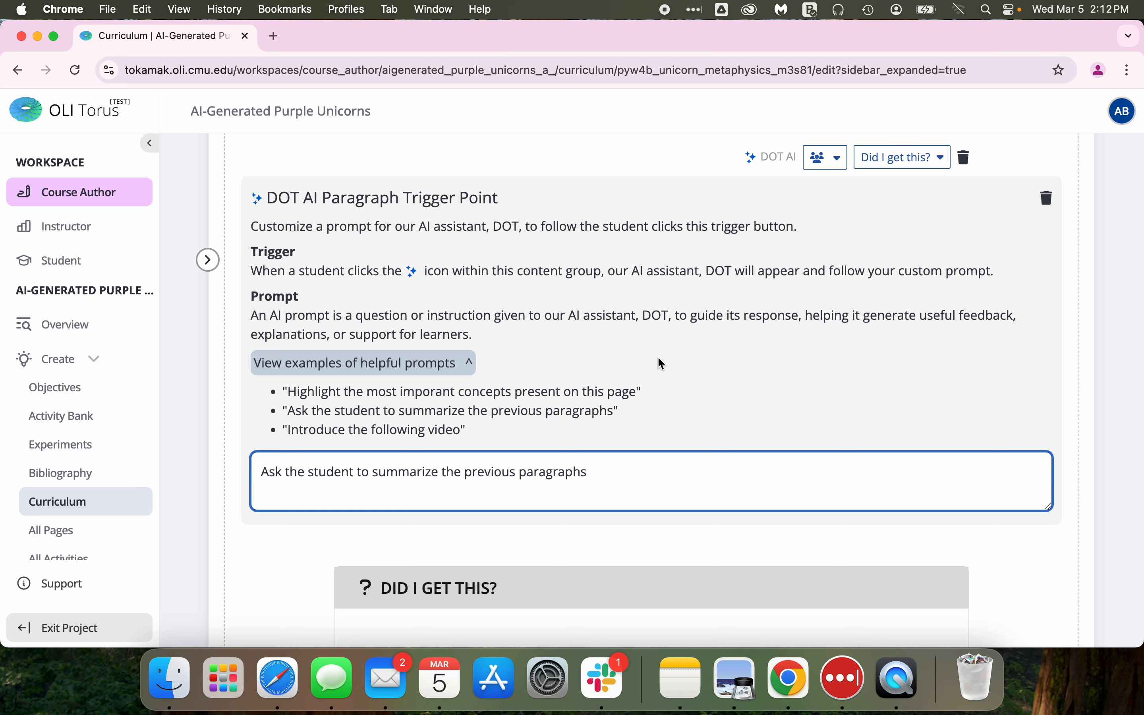
{"action": "scroll", "coordinate": [704, 255], "scroll_direction": "up", "scroll_amount": 2}
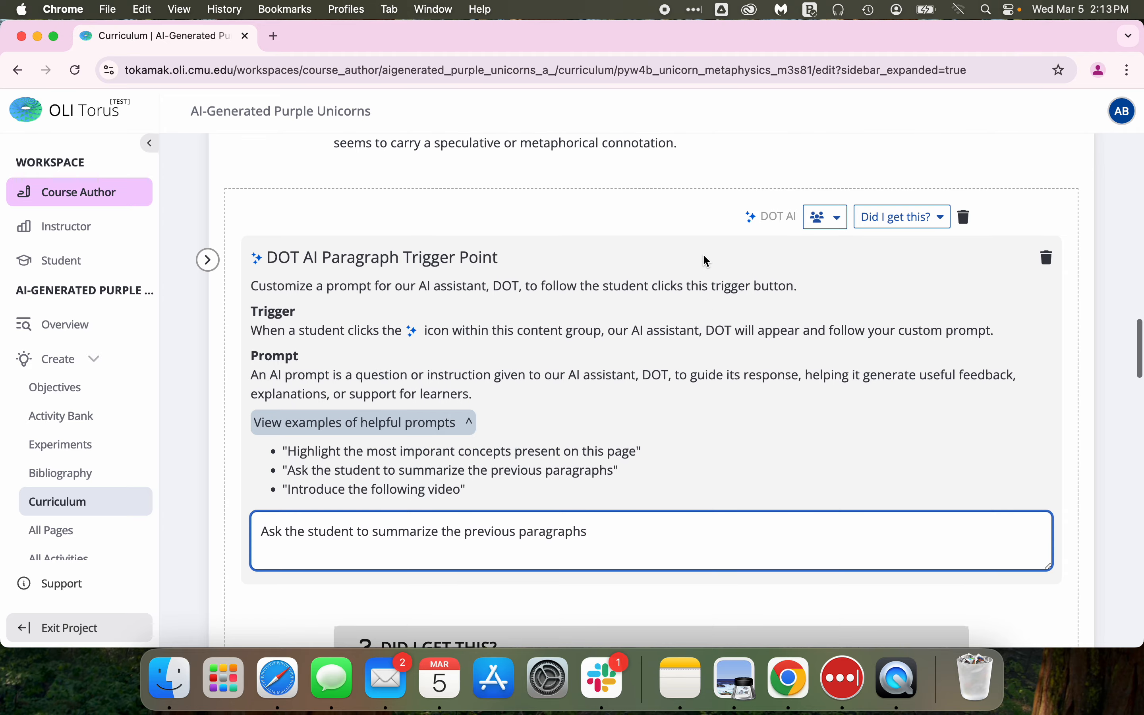
{"action": "scroll", "coordinate": [704, 256], "scroll_direction": "down", "scroll_amount": 6}
{"action": "scroll", "coordinate": [704, 256], "scroll_direction": "down", "scroll_amount": 20}
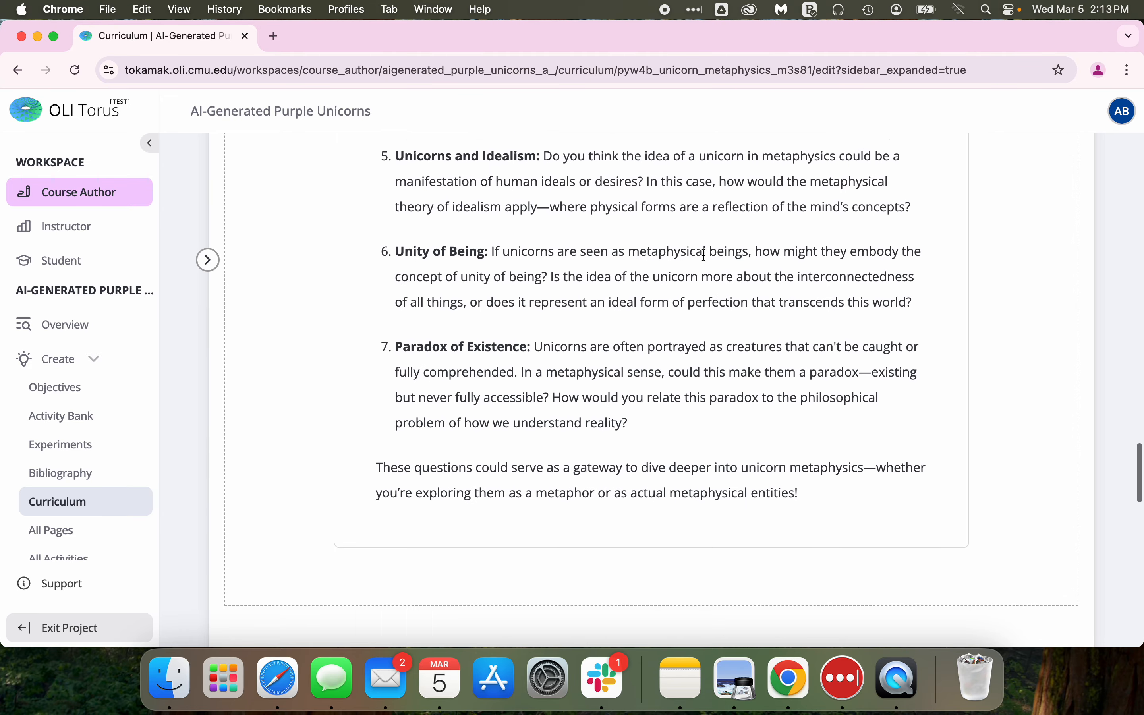
{"action": "scroll", "coordinate": [704, 255], "scroll_direction": "down", "scroll_amount": 2}
{"action": "scroll", "coordinate": [705, 256], "scroll_direction": "up", "scroll_amount": 2}
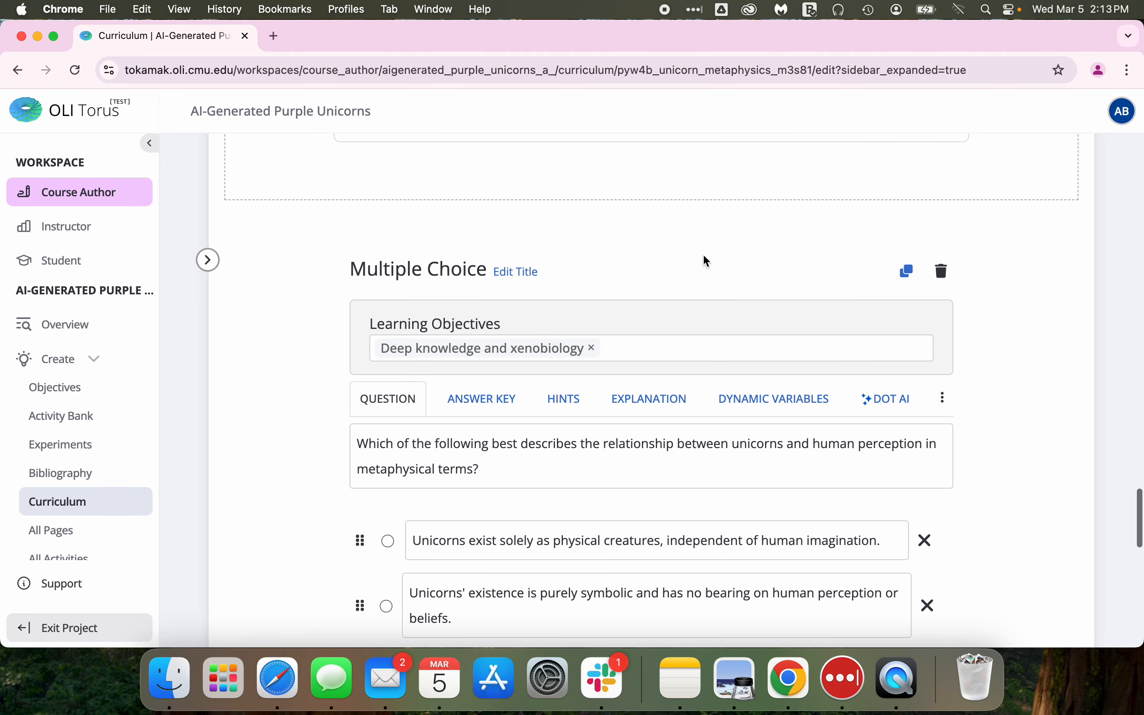
{"action": "scroll", "coordinate": [702, 254], "scroll_direction": "down", "scroll_amount": 1}
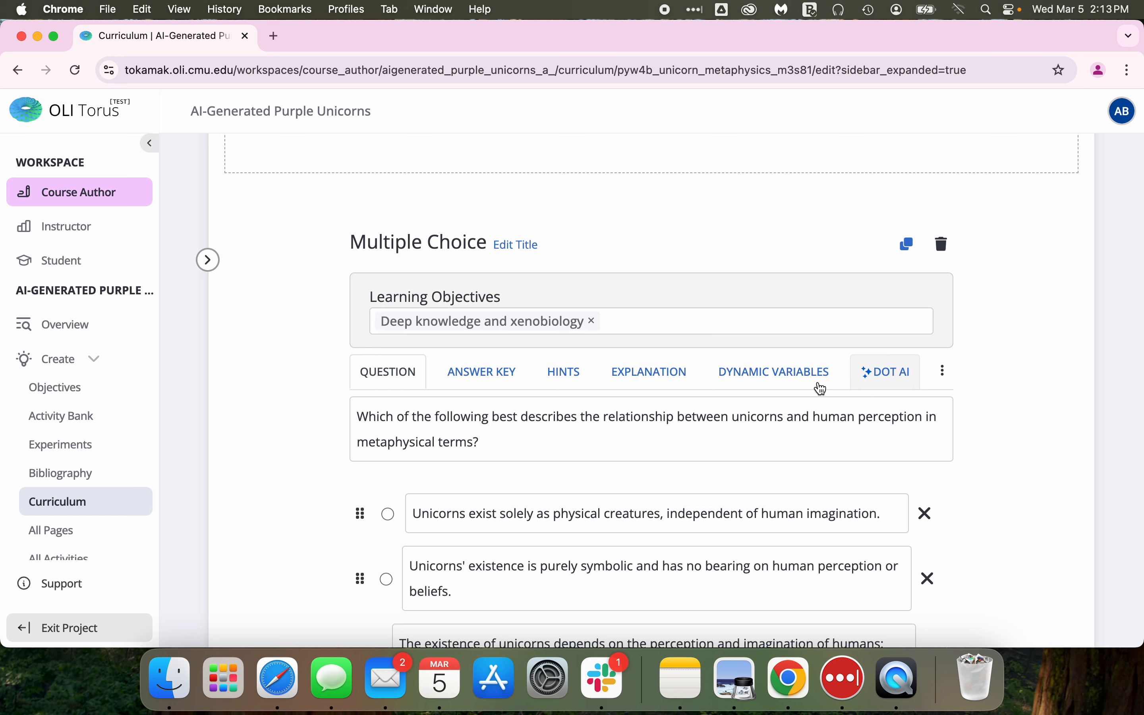
{"action": "scroll", "coordinate": [494, 449], "scroll_direction": "down", "scroll_amount": 4}
{"action": "scroll", "coordinate": [494, 448], "scroll_direction": "up", "scroll_amount": 1}
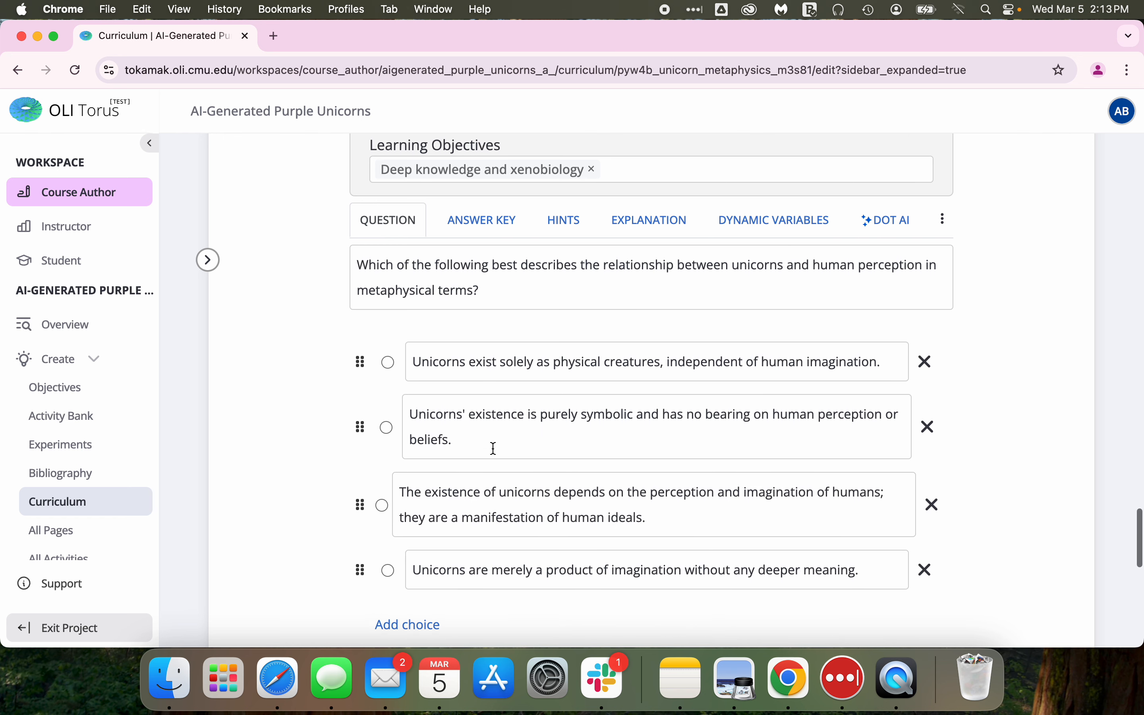
{"action": "left_click", "coordinate": [449, 229]}
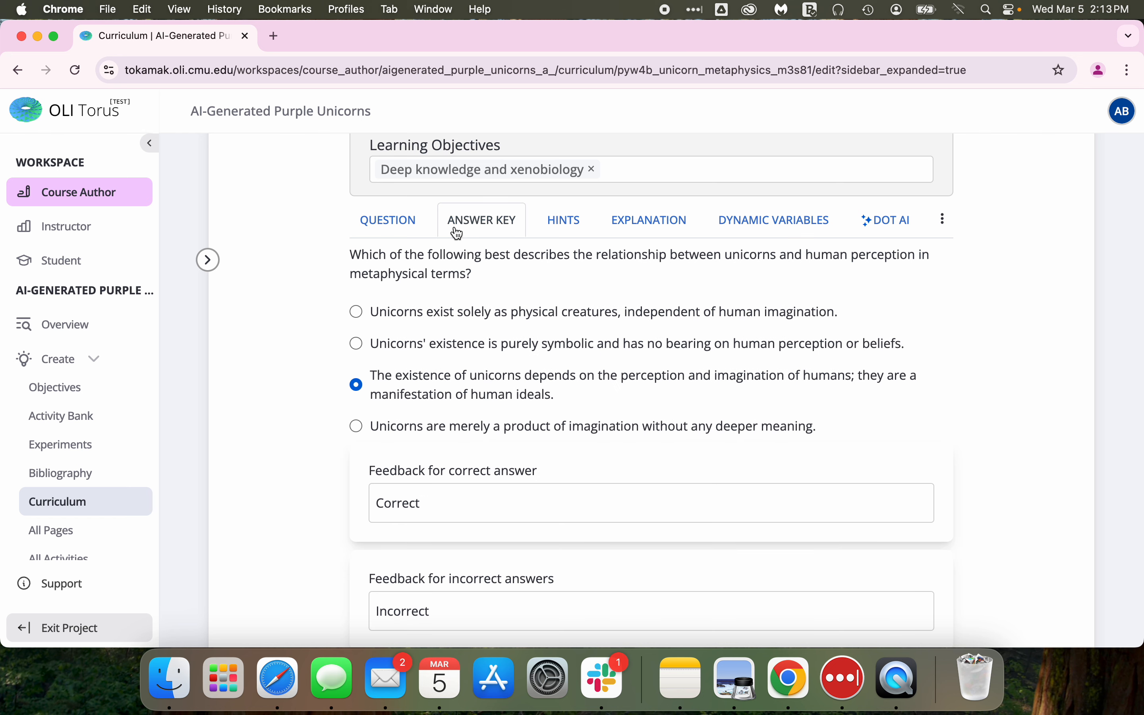
{"action": "left_click", "coordinate": [570, 223]}
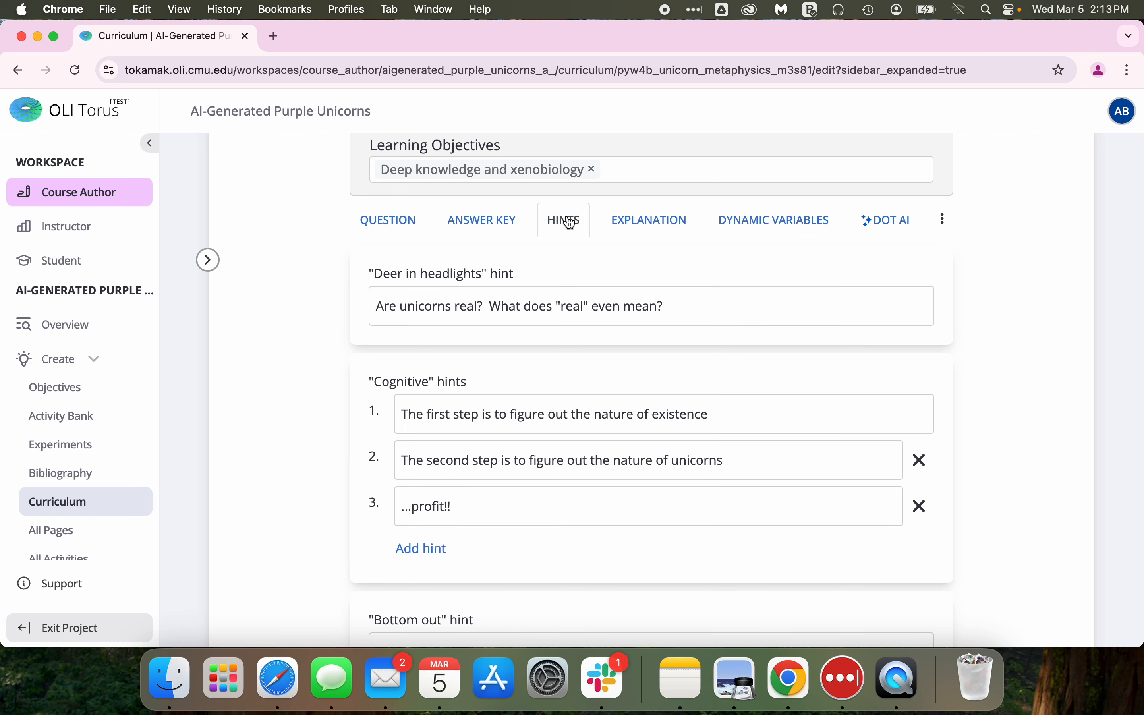
{"action": "left_click", "coordinate": [648, 229]}
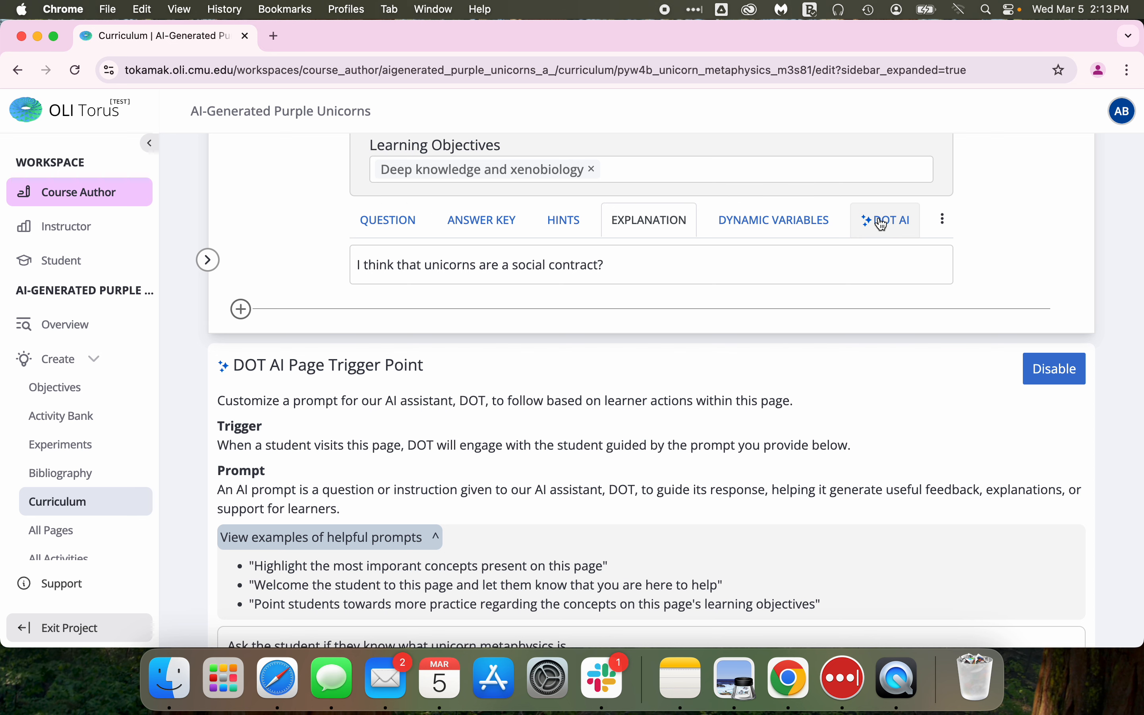
Create a new DOT AI activity trigger on the Multiple Choice question with the trigger Student submits correct answer.
{"action": "left_click", "coordinate": [891, 226]}
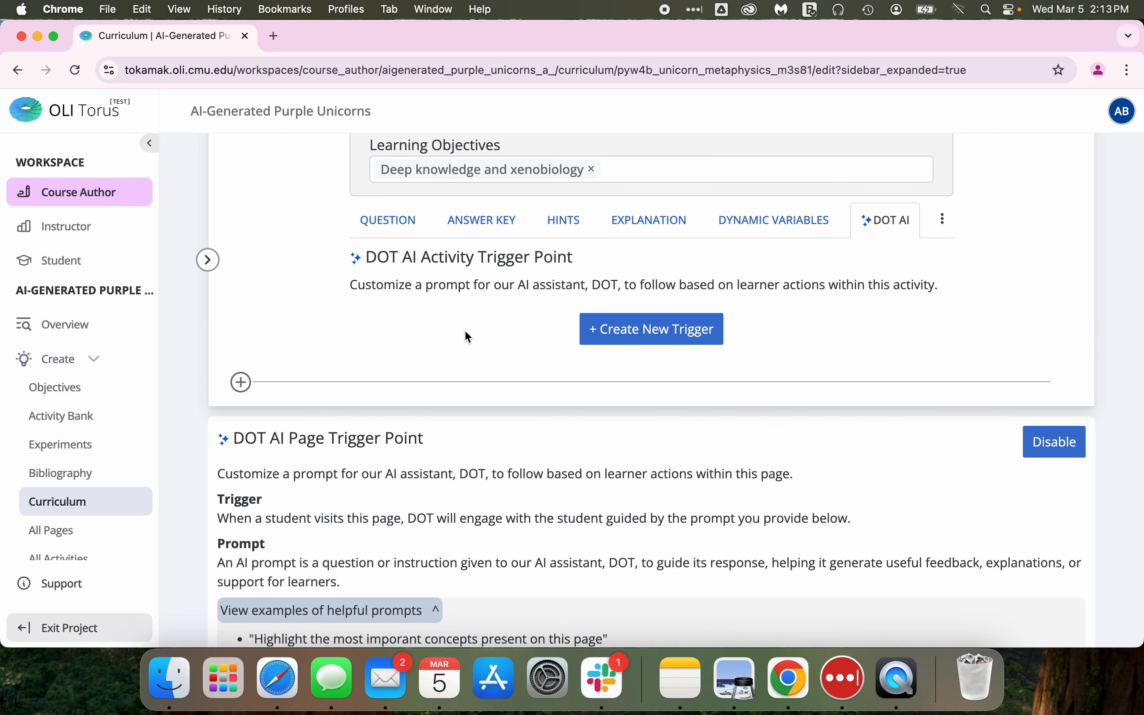
{"action": "left_click", "coordinate": [657, 340]}
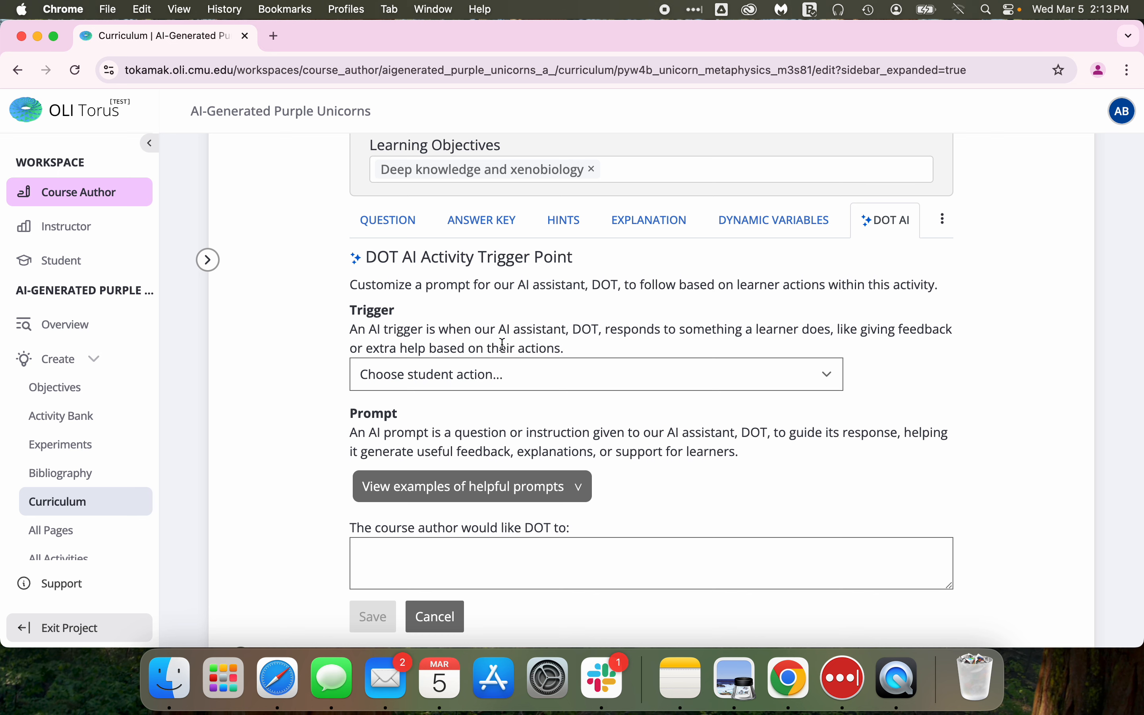
{"action": "left_click", "coordinate": [828, 376]}
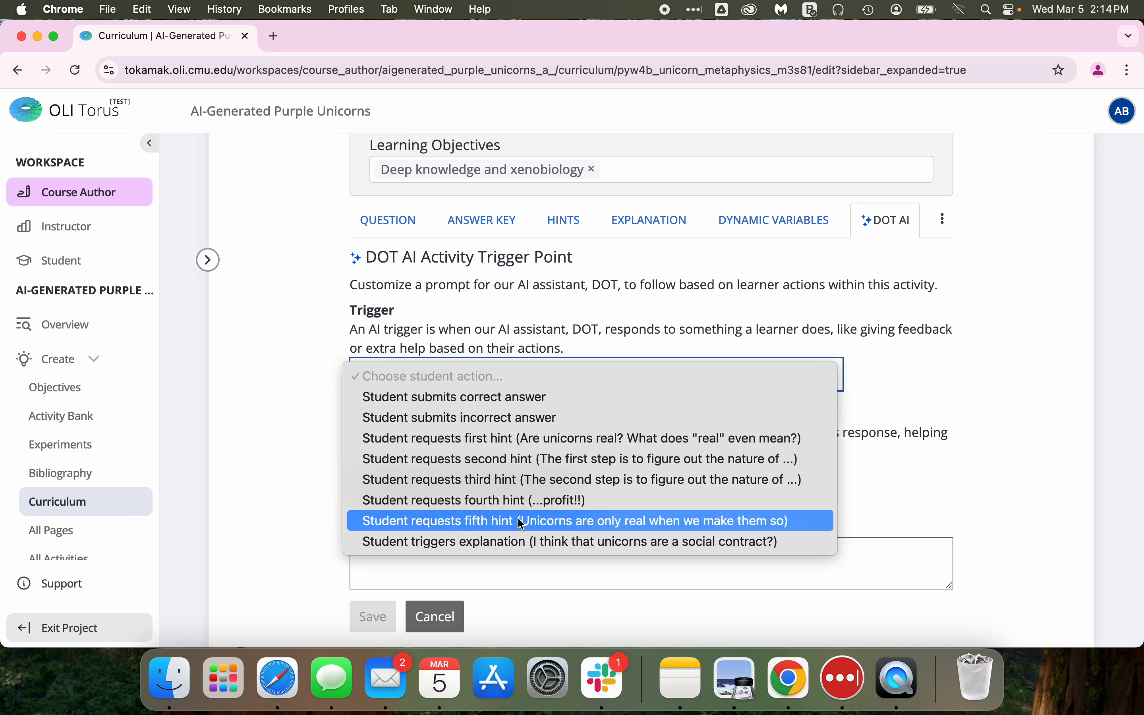
{"action": "left_click", "coordinate": [500, 399]}
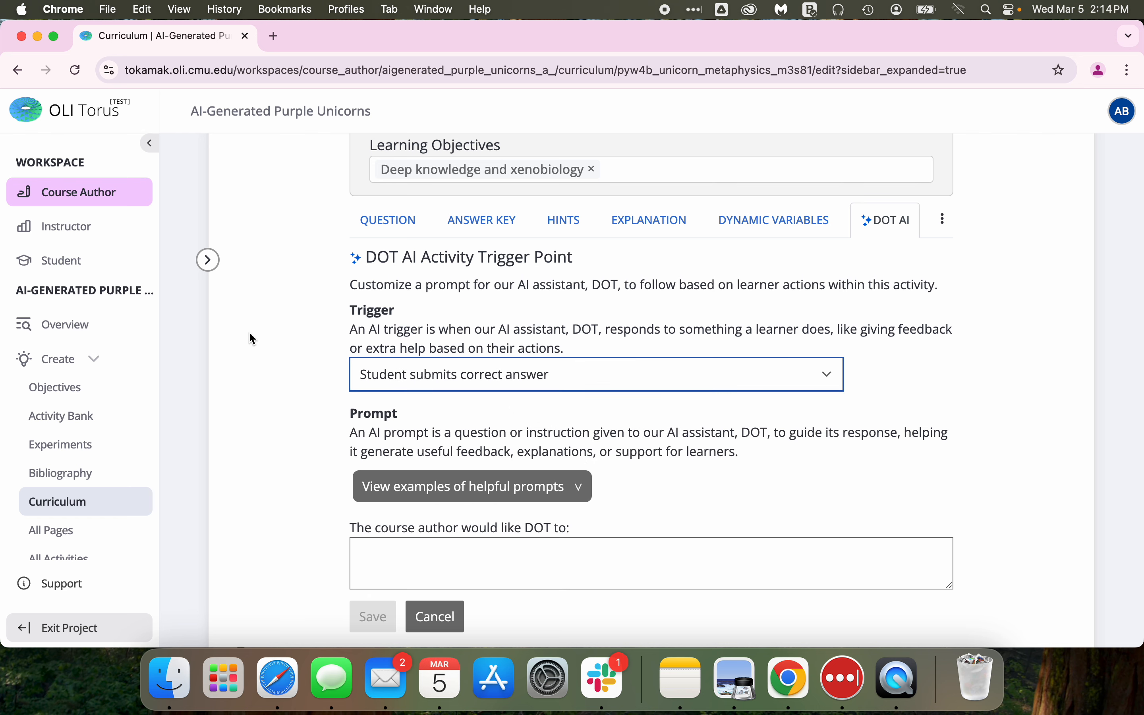
Copy the example "Evaluate the student's answer to this question" into the trigger's prompt and save it.
{"action": "scroll", "coordinate": [668, 436], "scroll_direction": "down", "scroll_amount": 3}
{"action": "left_click", "coordinate": [495, 467]}
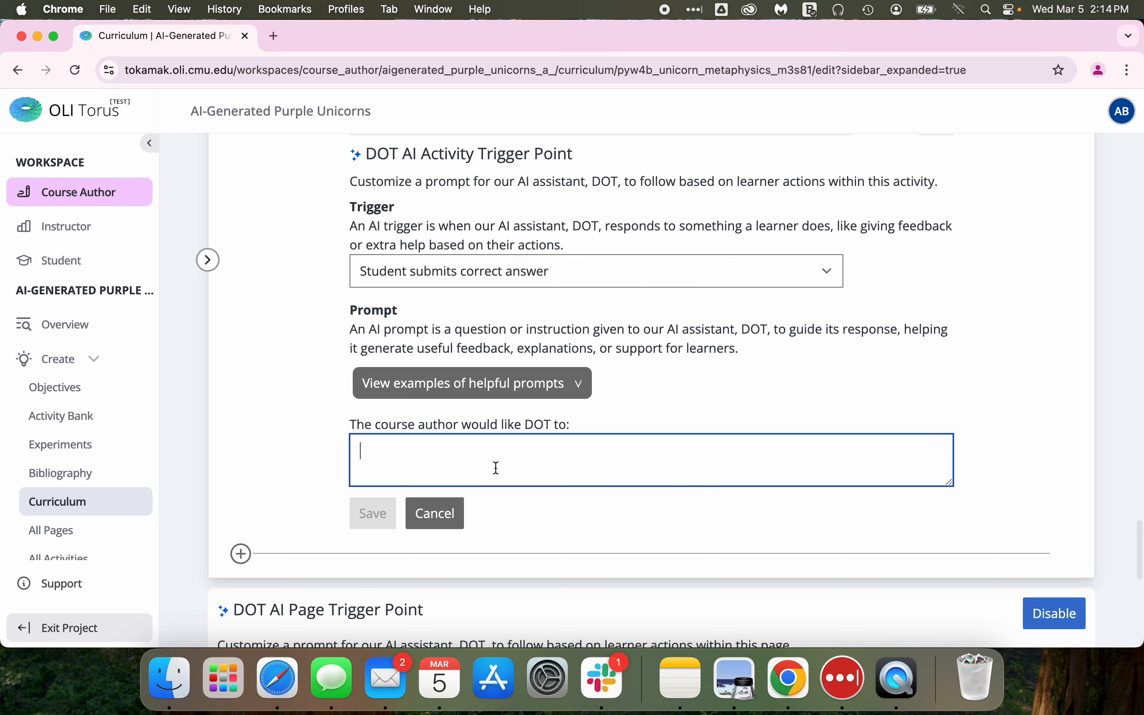
{"action": "left_click", "coordinate": [577, 384]}
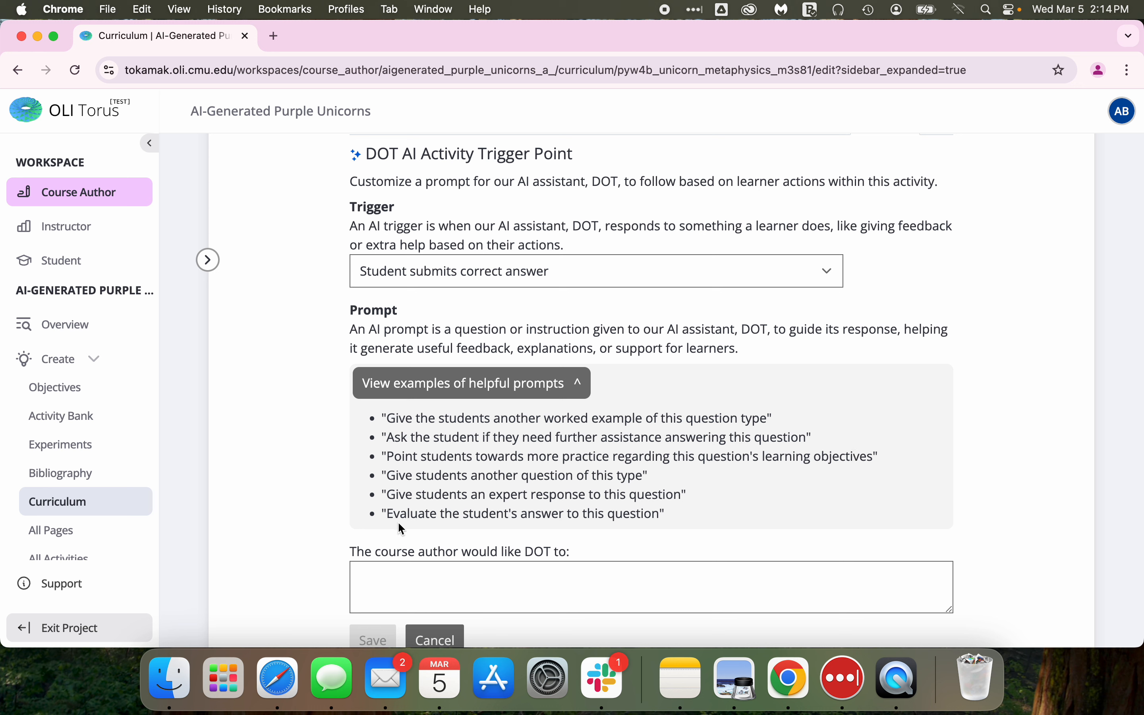
{"action": "left_click_drag", "start_coordinate": [660, 513], "coordinate": [389, 506]}
{"action": "key", "text": "super+c"}
{"action": "left_click", "coordinate": [383, 573]}
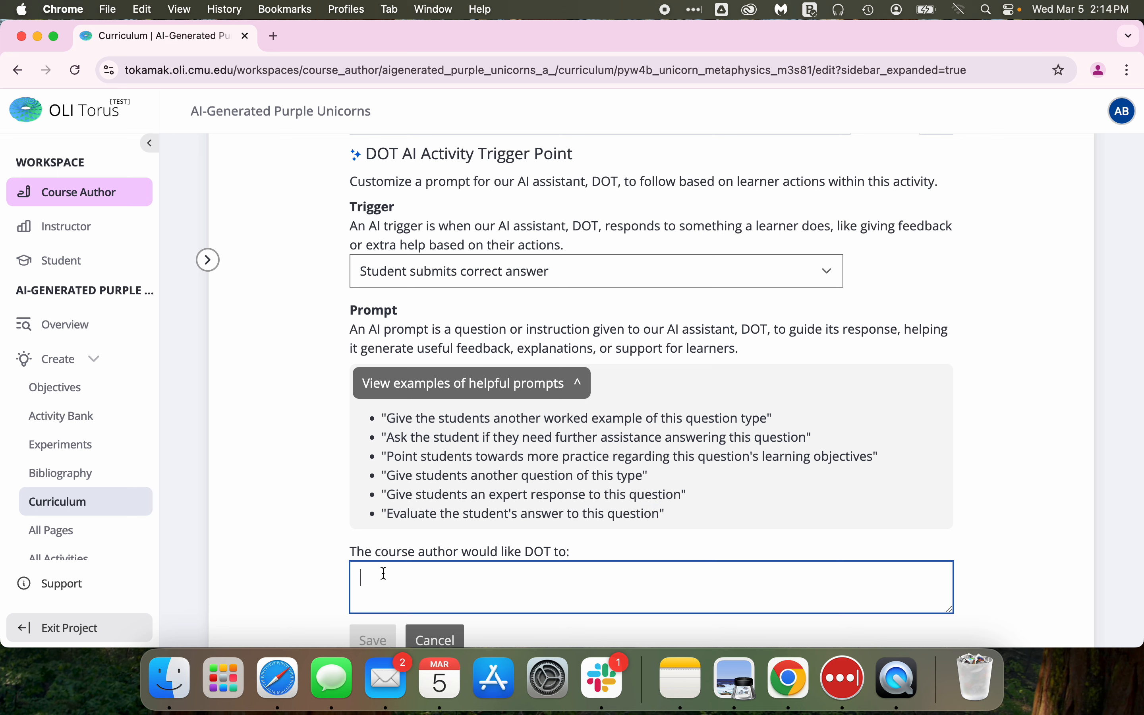
{"action": "key", "text": "super+v"}
{"action": "scroll", "coordinate": [384, 573], "scroll_direction": "down", "scroll_amount": 3}
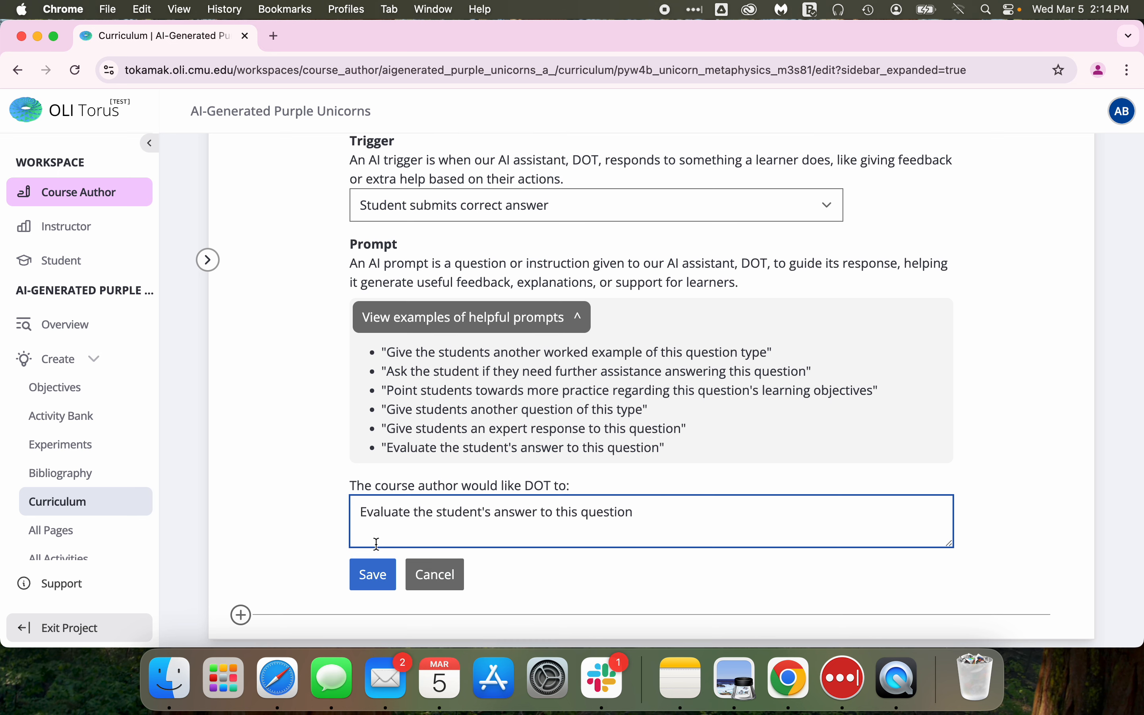
{"action": "left_click", "coordinate": [373, 574]}
Create a second DOT AI activity trigger with the trigger Student submits incorrect answer.
{"action": "scroll", "coordinate": [509, 326], "scroll_direction": "up", "scroll_amount": 5}
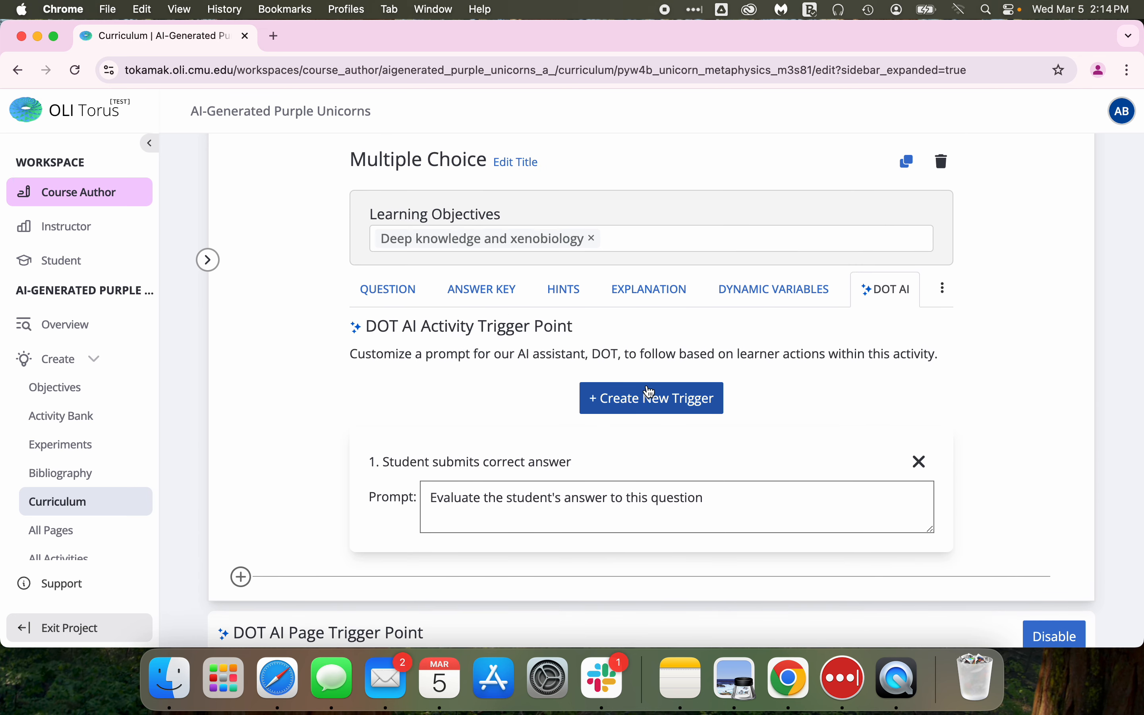
{"action": "left_click", "coordinate": [659, 398]}
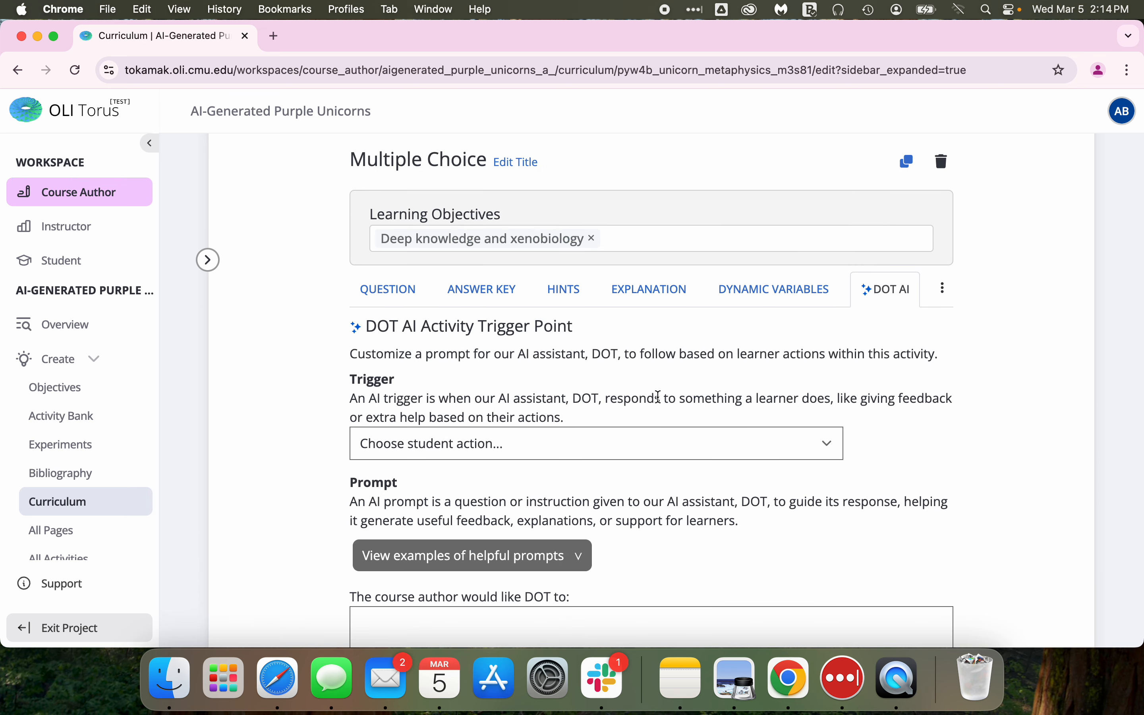
{"action": "scroll", "coordinate": [588, 429], "scroll_direction": "down", "scroll_amount": 7}
{"action": "scroll", "coordinate": [588, 428], "scroll_direction": "up", "scroll_amount": 6}
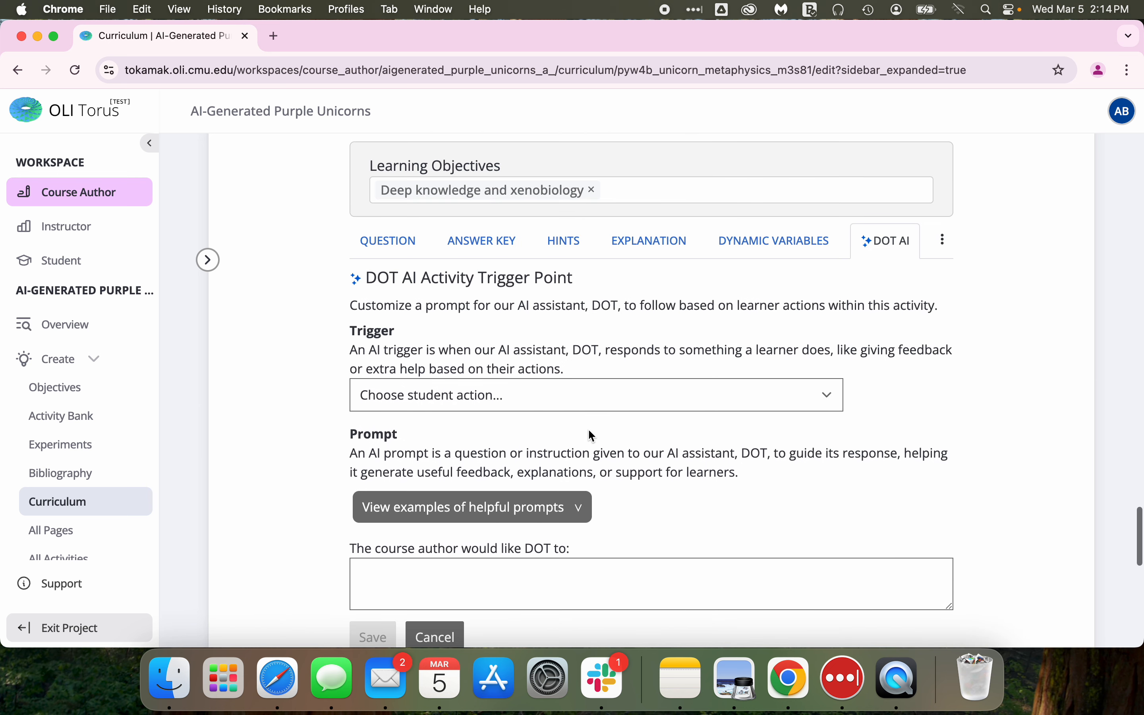
{"action": "scroll", "coordinate": [588, 429], "scroll_direction": "down", "scroll_amount": 2}
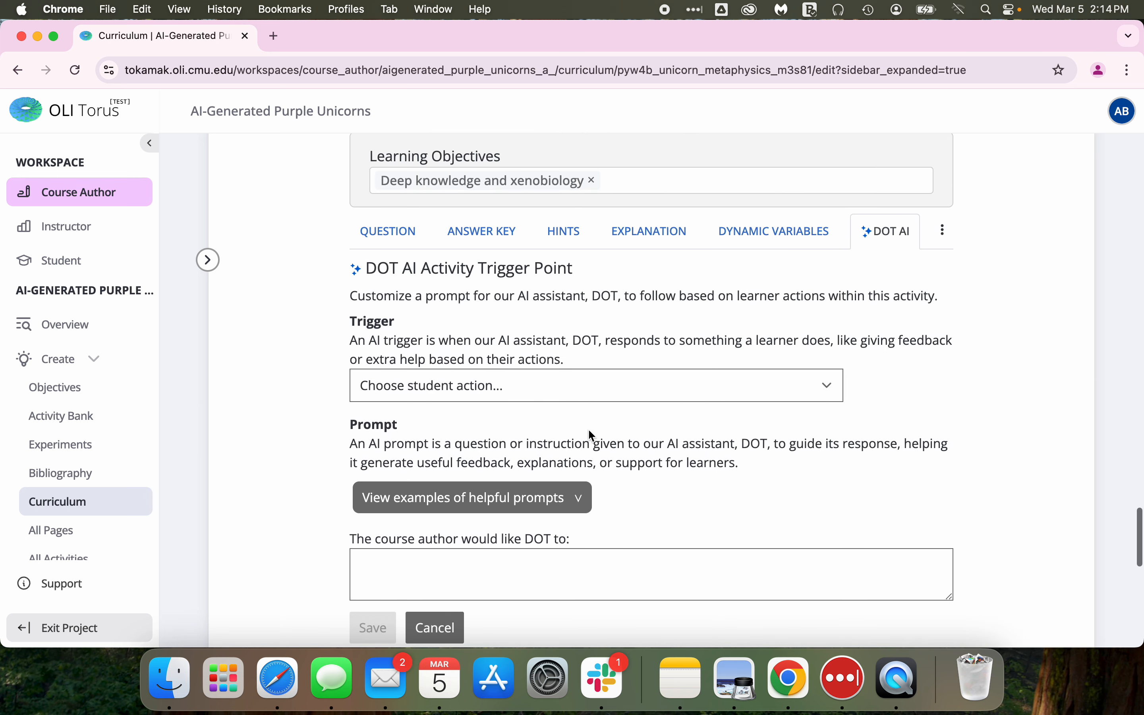
{"action": "left_click", "coordinate": [470, 391]}
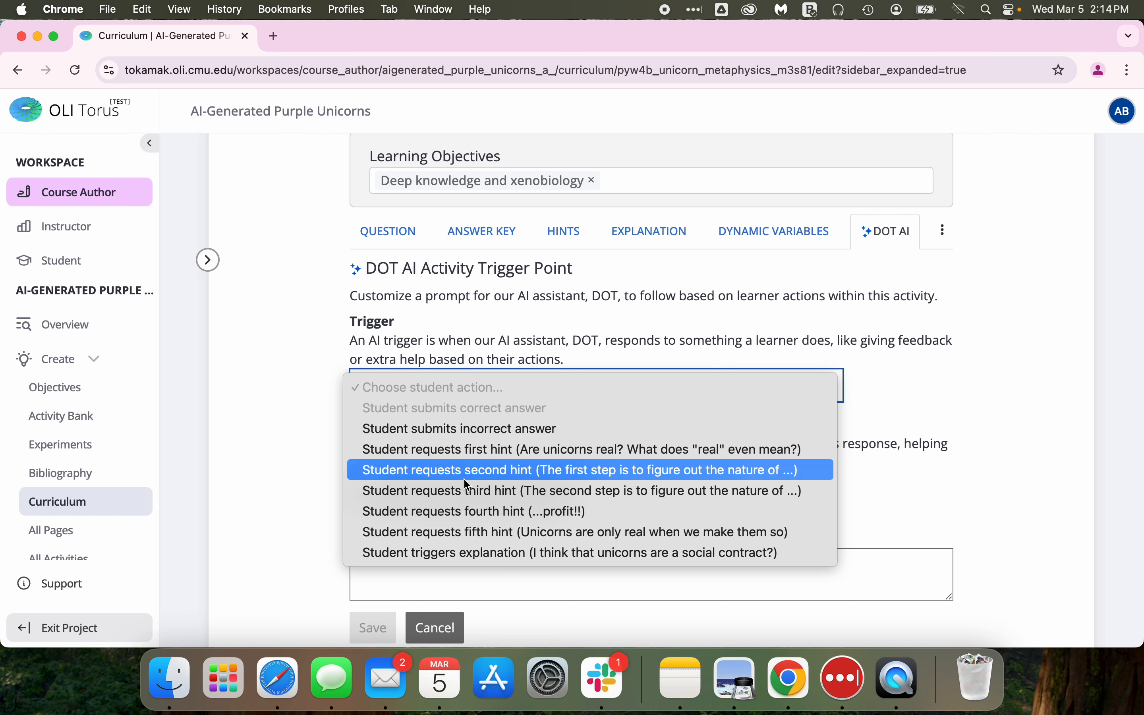
{"action": "left_click", "coordinate": [494, 431]}
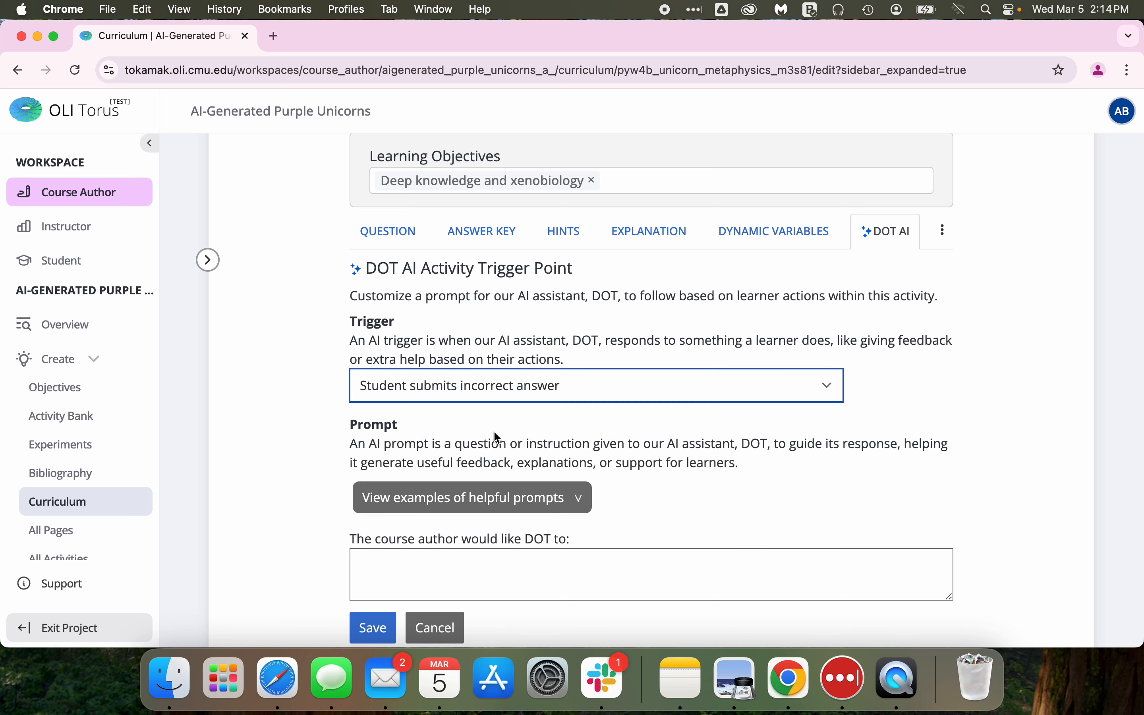
Copy the example "Give the students another worked example of this question type" into the second trigger's prompt and save it.
{"action": "scroll", "coordinate": [473, 503], "scroll_direction": "down", "scroll_amount": 3}
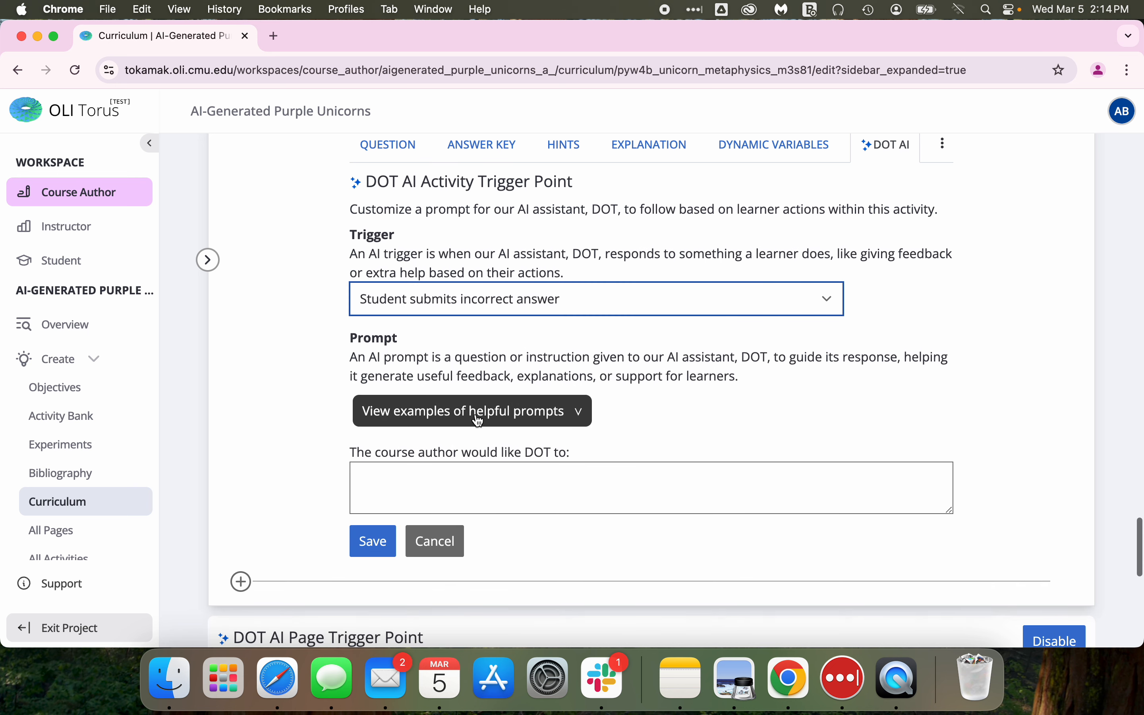
{"action": "left_click", "coordinate": [474, 411]}
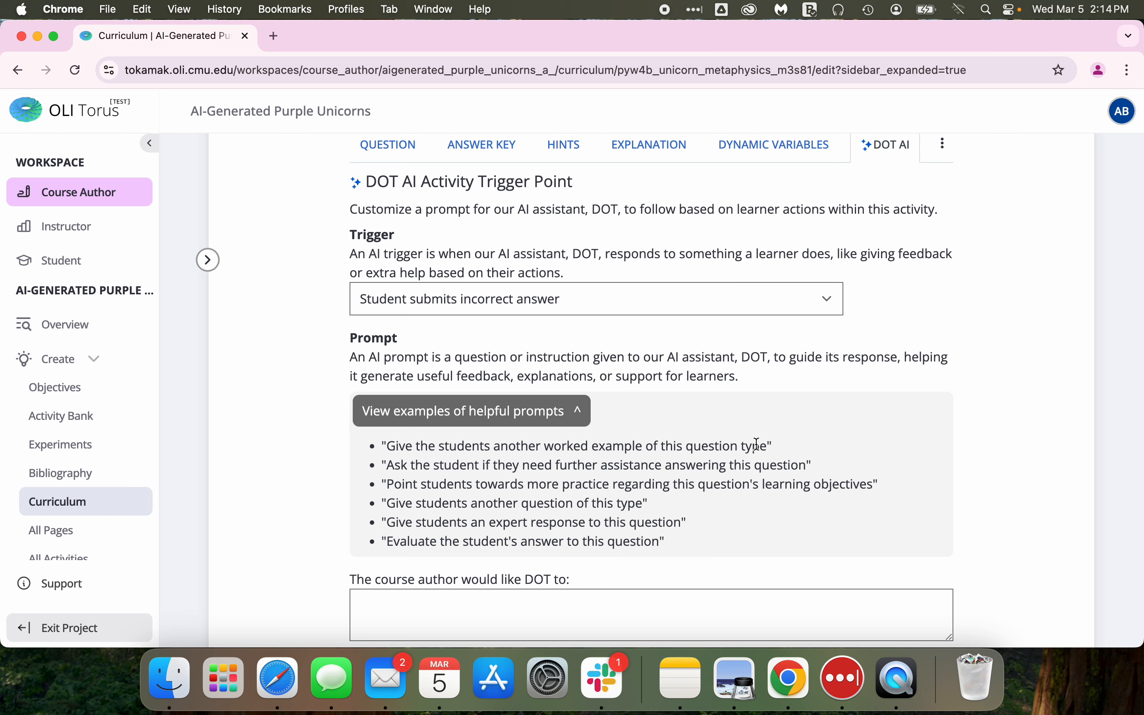
{"action": "left_click_drag", "start_coordinate": [766, 444], "coordinate": [386, 446]}
{"action": "key", "text": "super+c"}
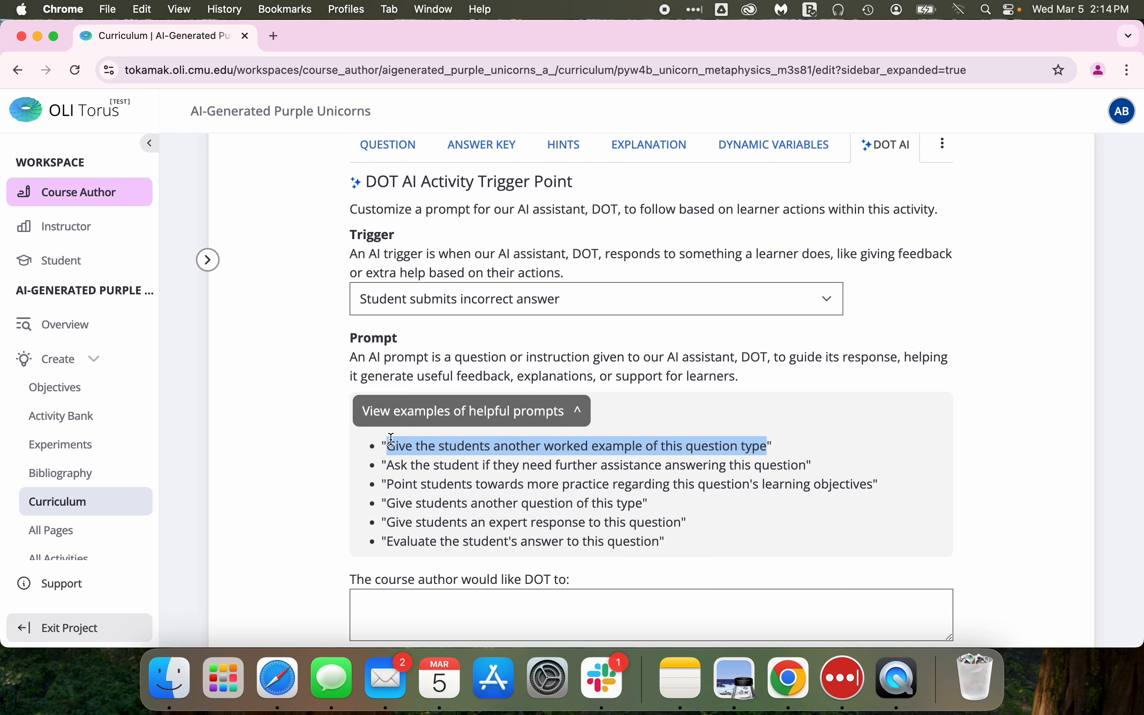
{"action": "left_click", "coordinate": [403, 605]}
{"action": "key", "text": "super+v"}
{"action": "scroll", "coordinate": [363, 499], "scroll_direction": "down", "scroll_amount": 3}
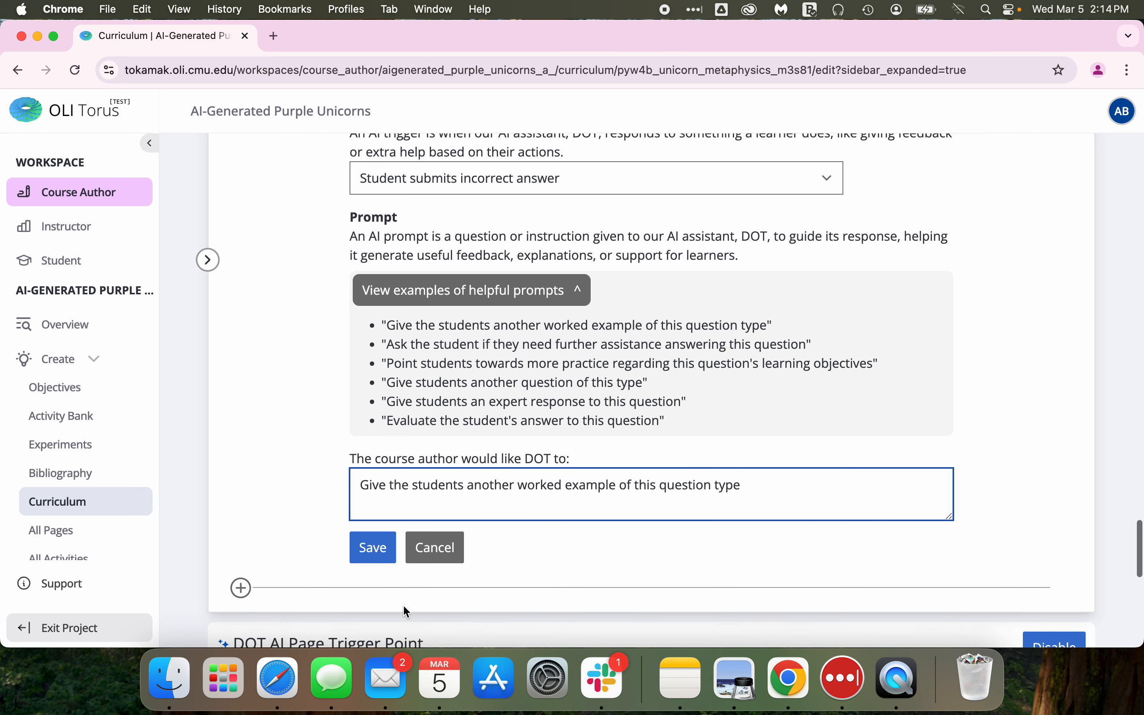
{"action": "left_click", "coordinate": [373, 547]}
Review the two saved activity triggers and their prompts on the Multiple Choice question.
{"action": "scroll", "coordinate": [501, 300], "scroll_direction": "up", "scroll_amount": 5}
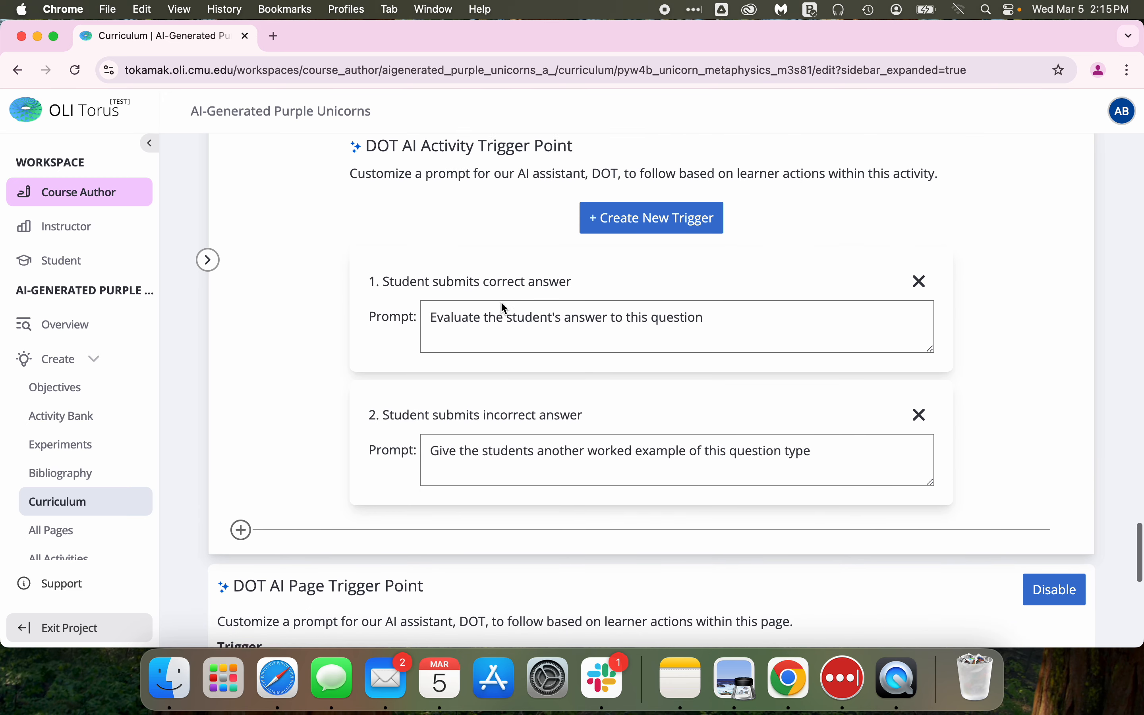
{"action": "scroll", "coordinate": [372, 360], "scroll_direction": "up", "scroll_amount": 1}
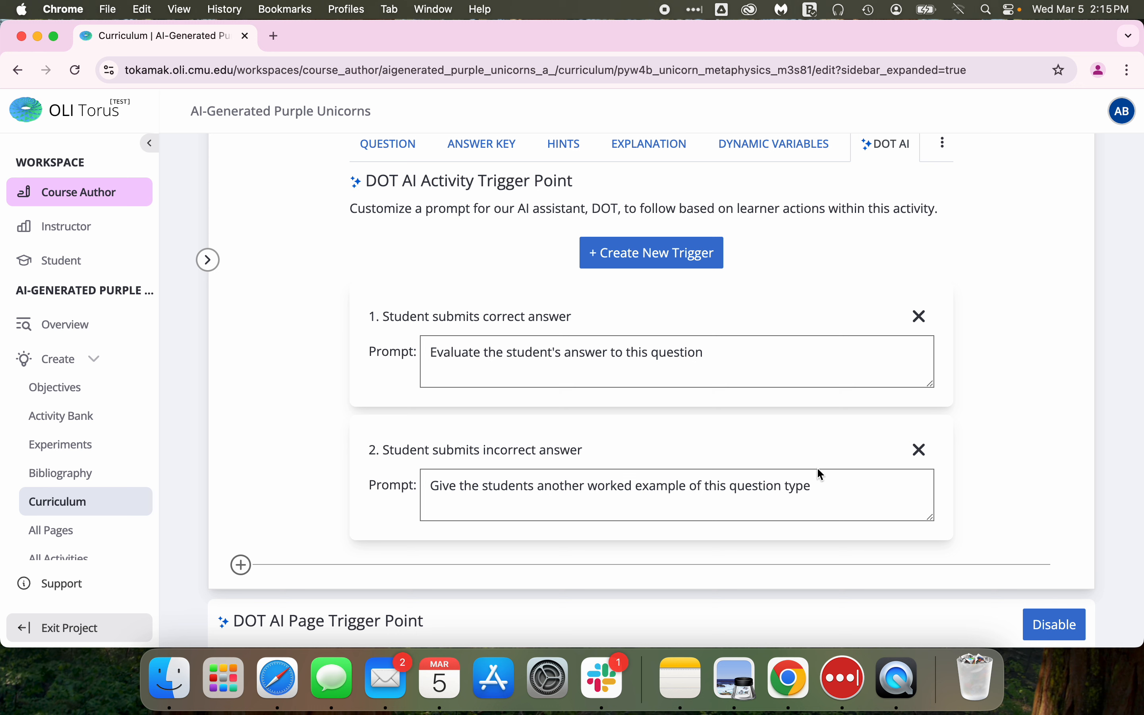
{"action": "scroll", "coordinate": [618, 388], "scroll_direction": "up", "scroll_amount": 3}
{"action": "scroll", "coordinate": [617, 388], "scroll_direction": "down", "scroll_amount": 3}
{"action": "scroll", "coordinate": [453, 291], "scroll_direction": "up", "scroll_amount": 2}
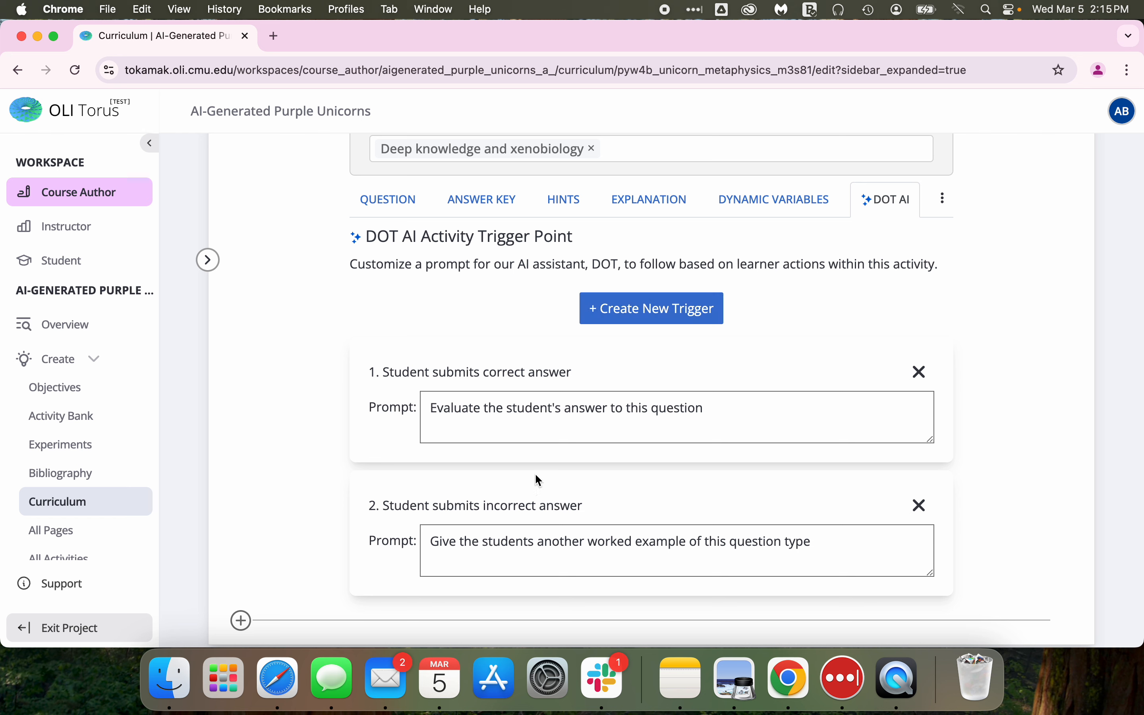
{"action": "scroll", "coordinate": [501, 405], "scroll_direction": "down", "scroll_amount": 3}
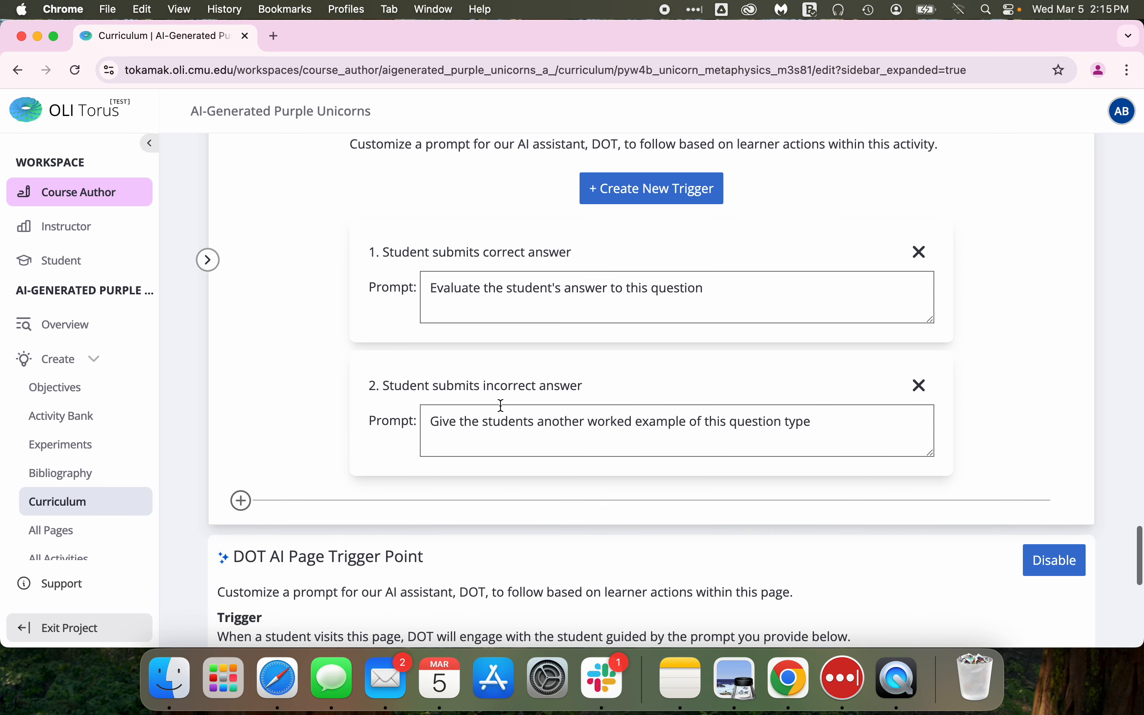
{"action": "scroll", "coordinate": [501, 405], "scroll_direction": "up", "scroll_amount": 2}
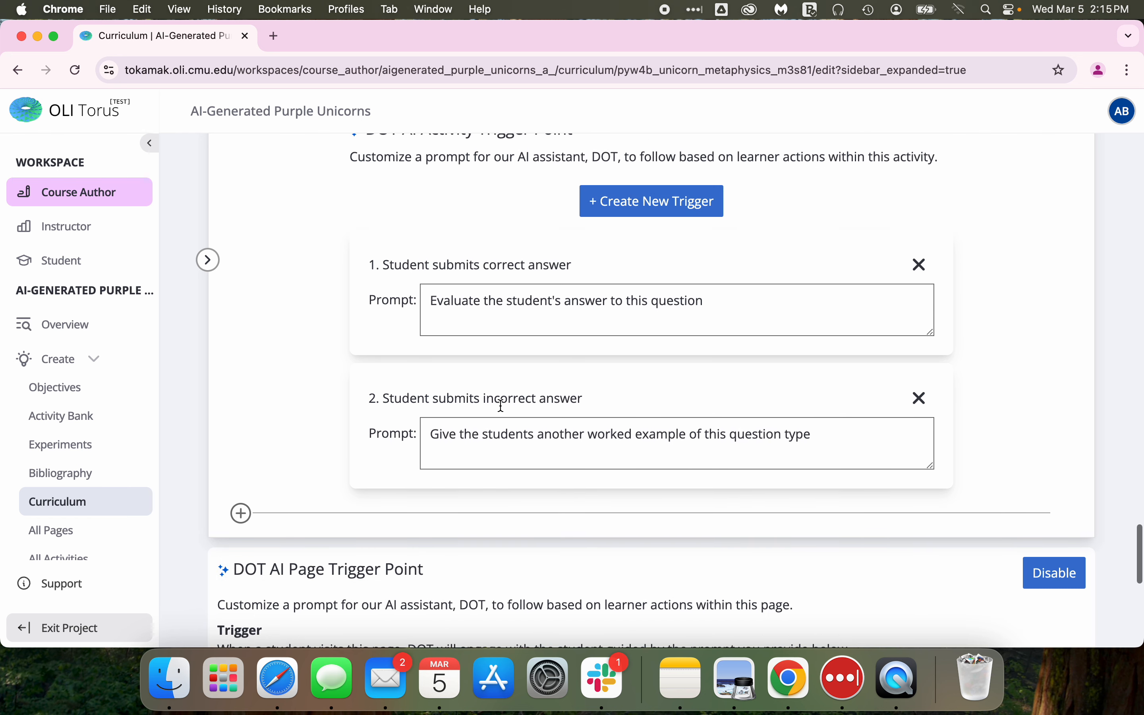
{"action": "scroll", "coordinate": [502, 407], "scroll_direction": "down", "scroll_amount": 1}
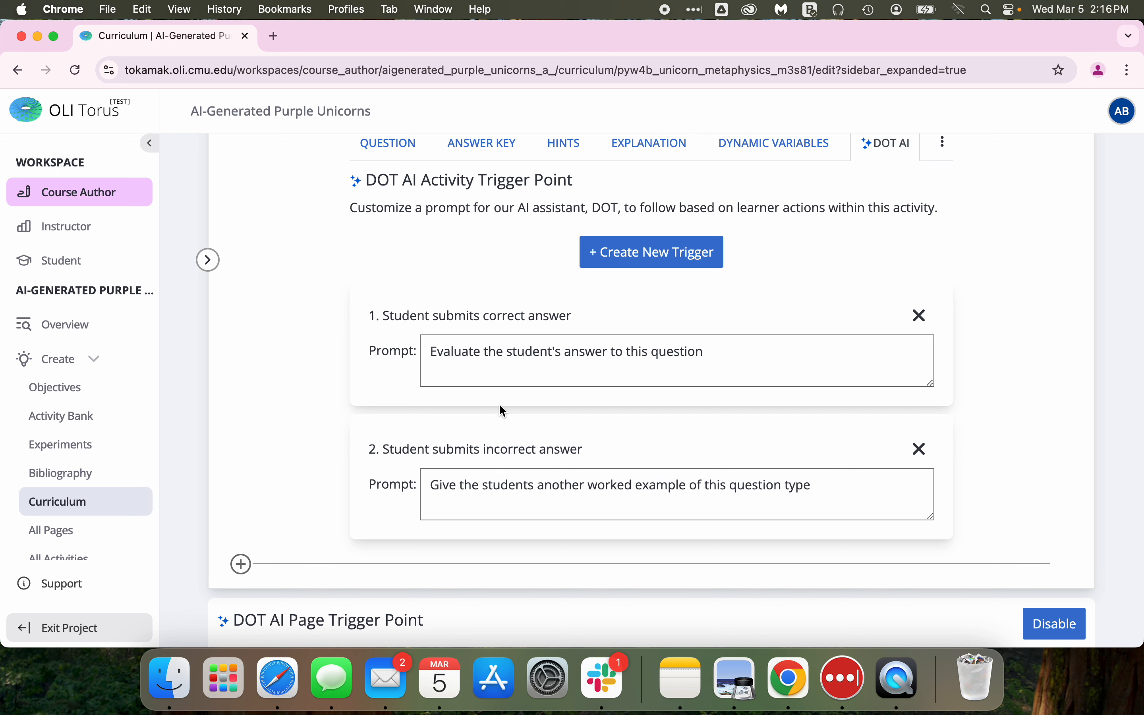
{"action": "scroll", "coordinate": [504, 410], "scroll_direction": "up", "scroll_amount": 2}
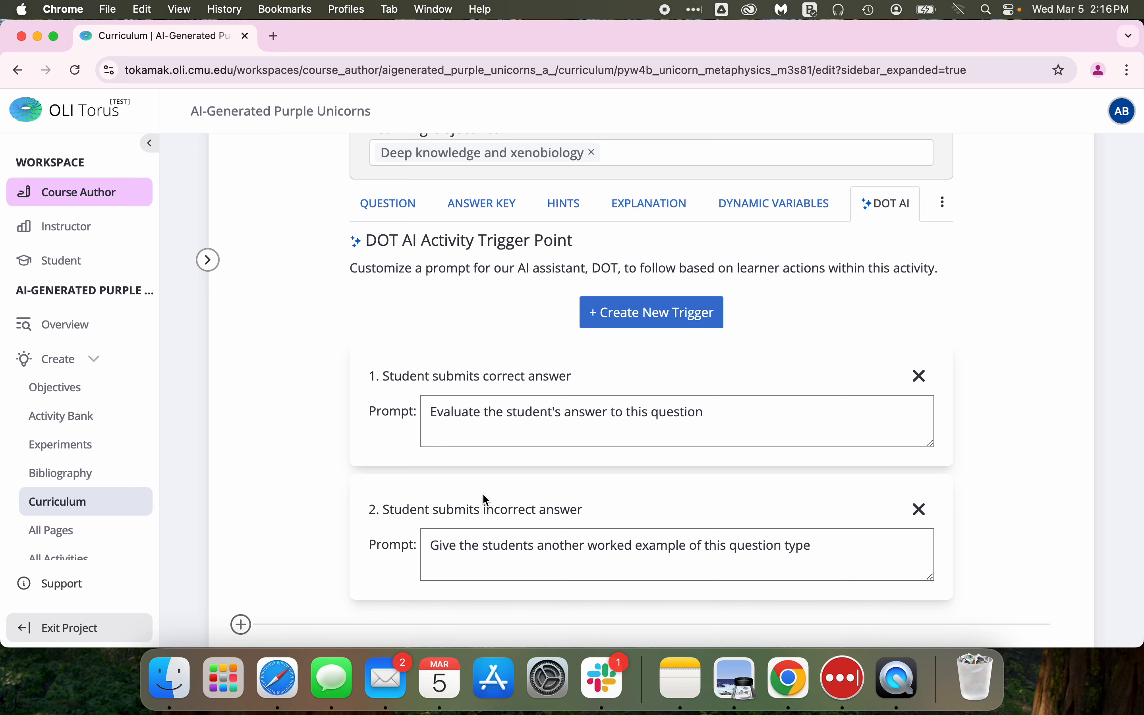
{"action": "scroll", "coordinate": [539, 514], "scroll_direction": "down", "scroll_amount": 2}
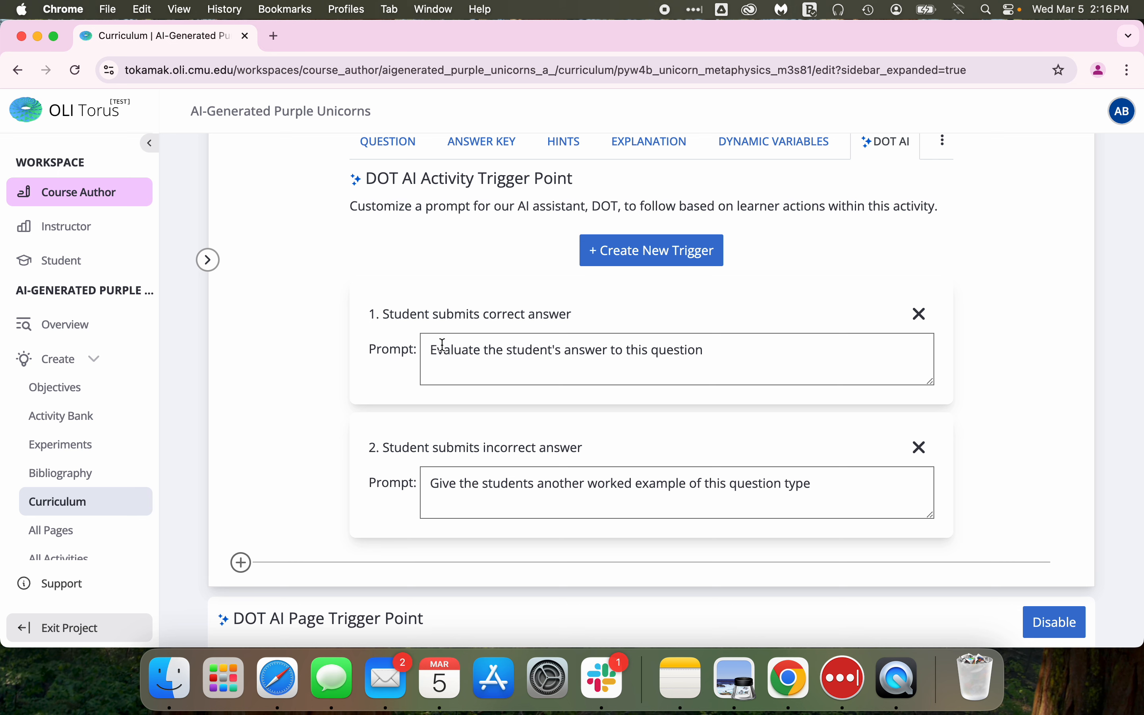
{"action": "scroll", "coordinate": [443, 345], "scroll_direction": "up", "scroll_amount": 2}
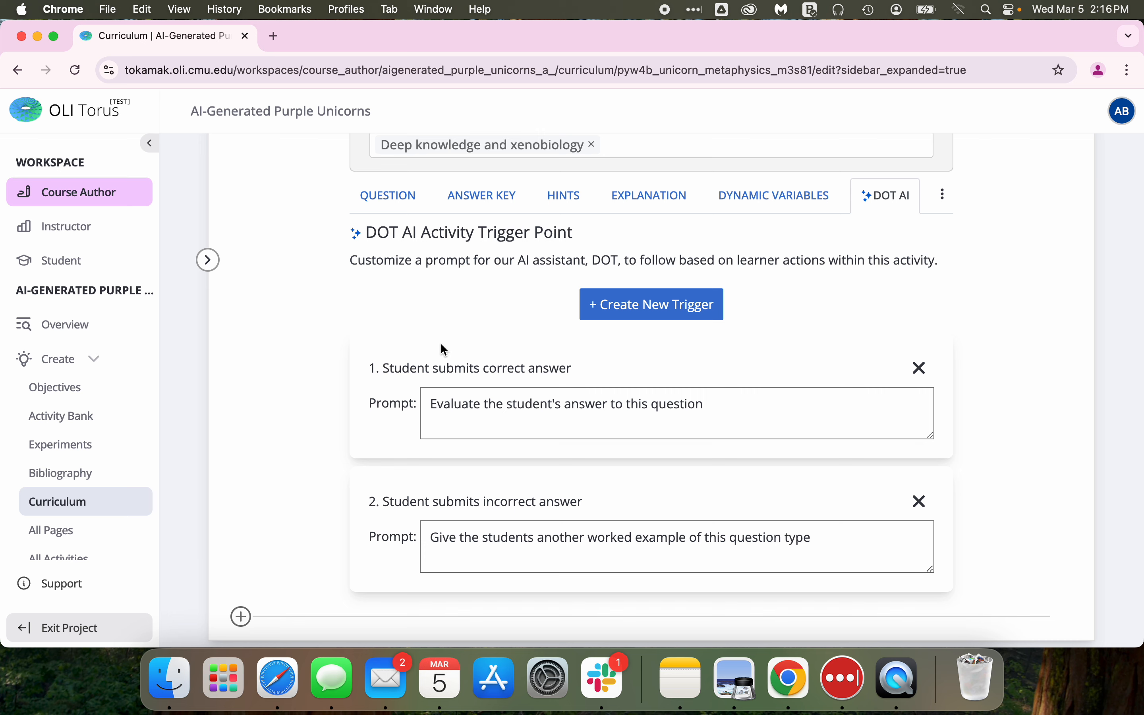
{"action": "key", "text": "ctrl+Left"}
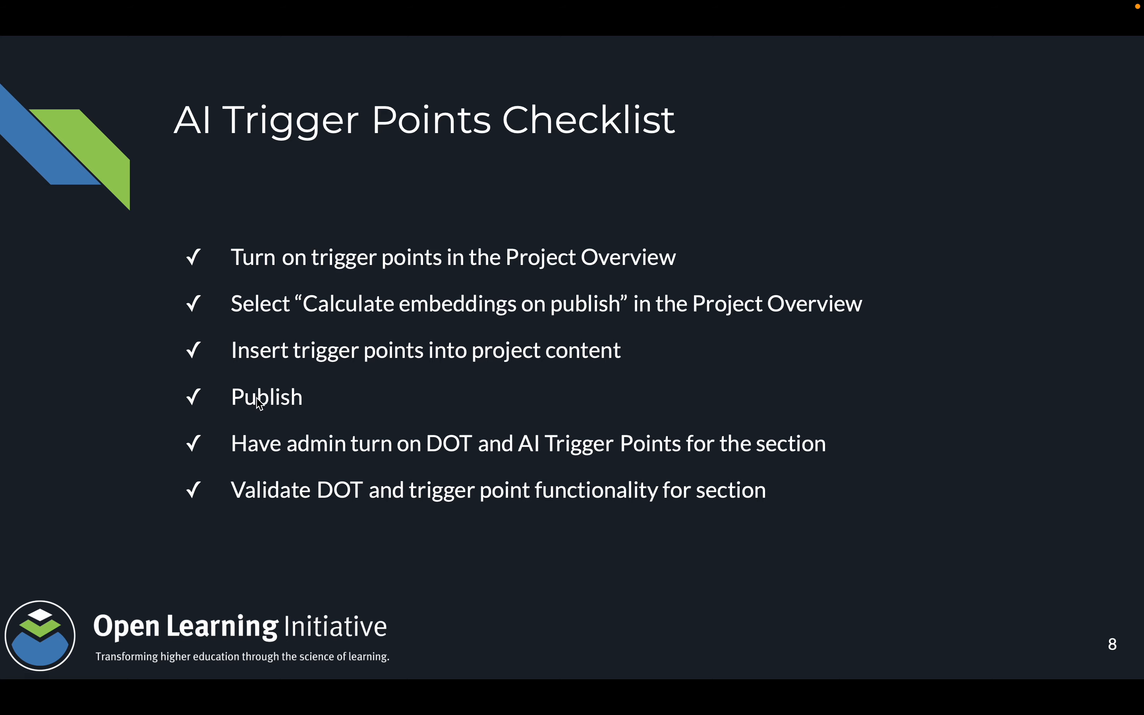
{"action": "key", "text": "ctrl+Right"}
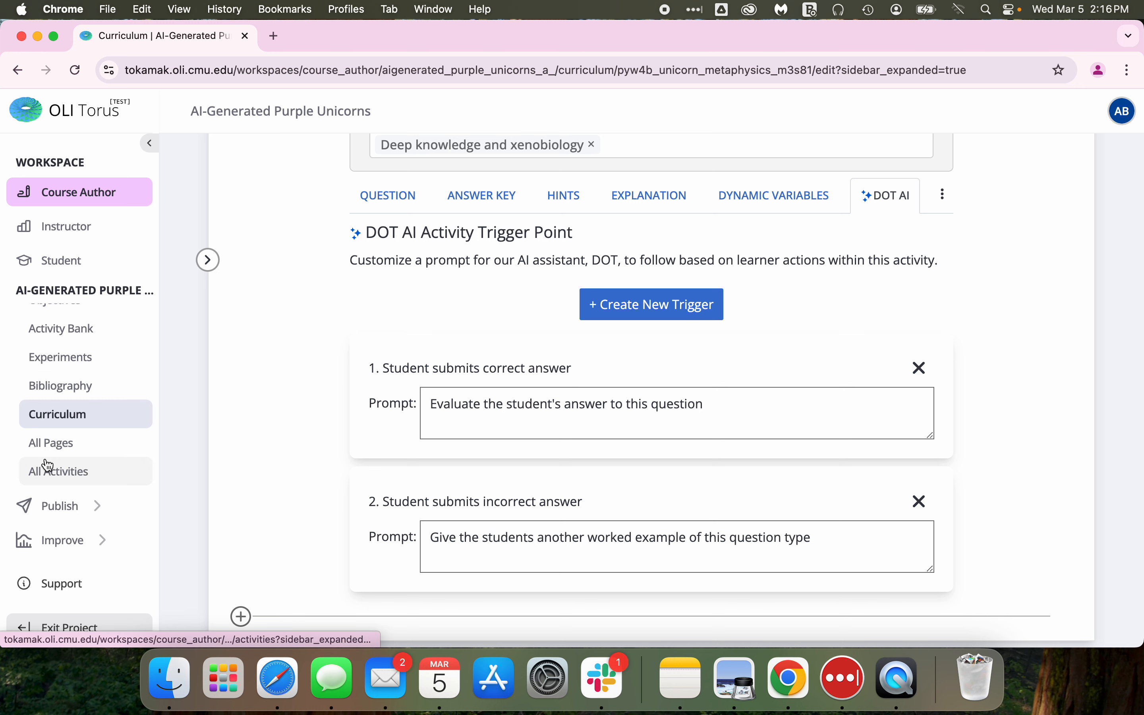
Open the project's Publish page and describe the changes as "Add trigger point content to Unicorn Metaphysics".
{"action": "left_click", "coordinate": [52, 507]}
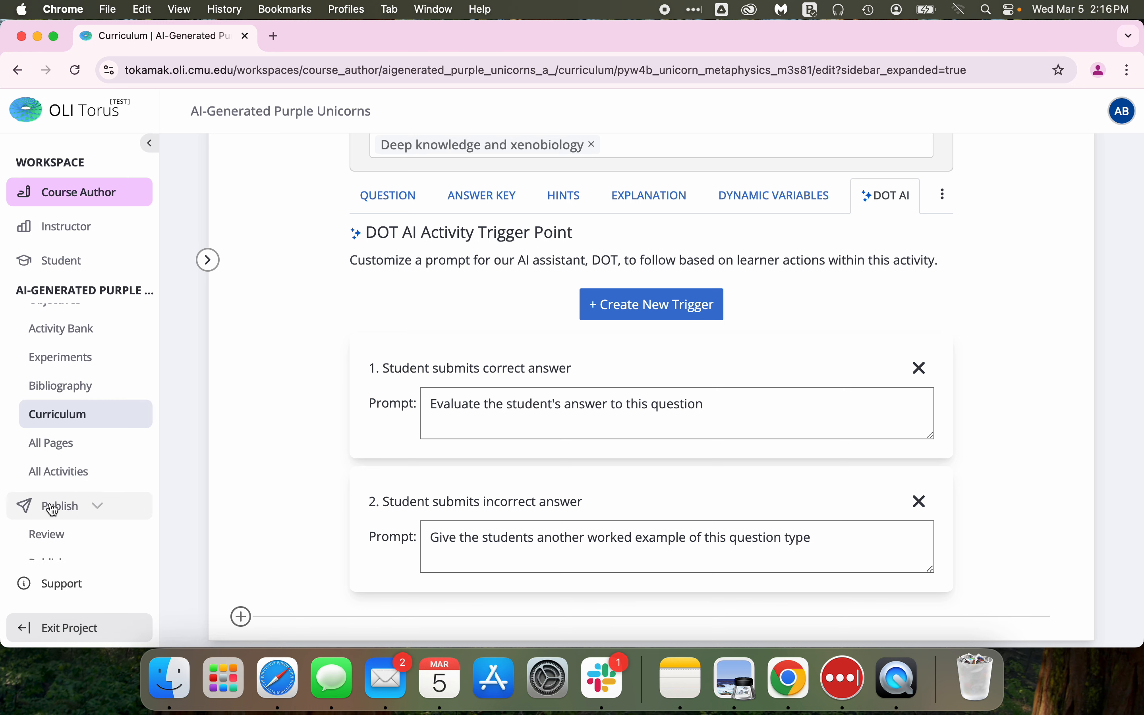
{"action": "scroll", "coordinate": [116, 510], "scroll_direction": "down", "scroll_amount": 3}
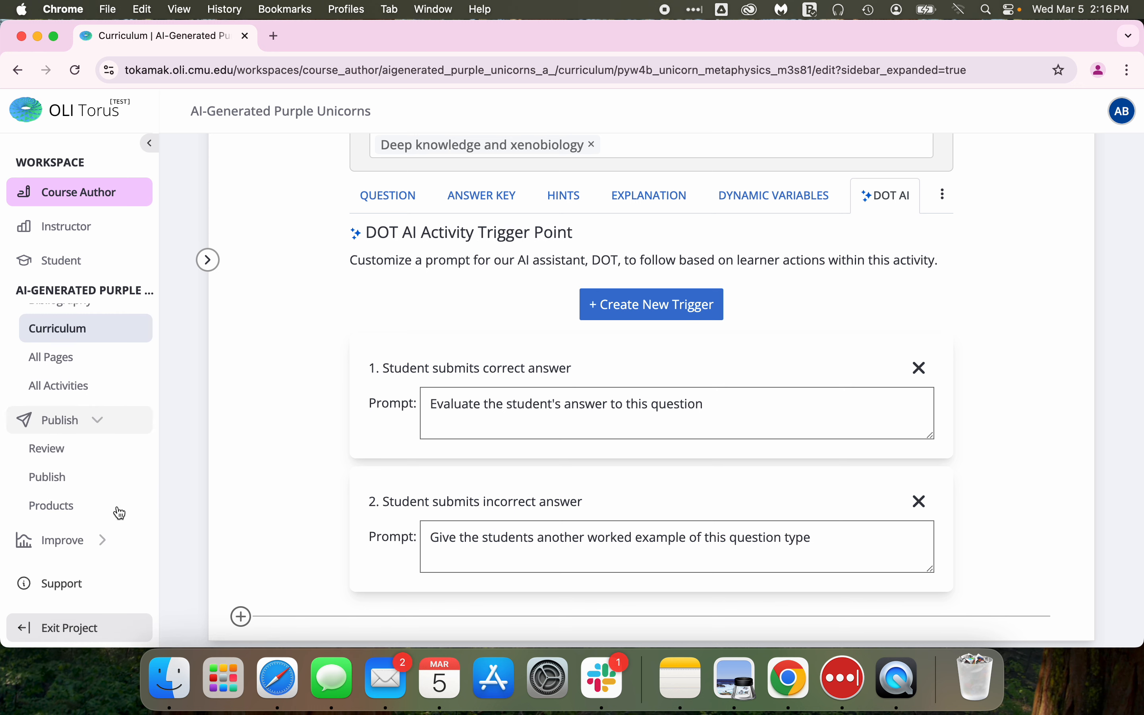
{"action": "left_click", "coordinate": [56, 487]}
{"action": "scroll", "coordinate": [354, 398], "scroll_direction": "down", "scroll_amount": 3}
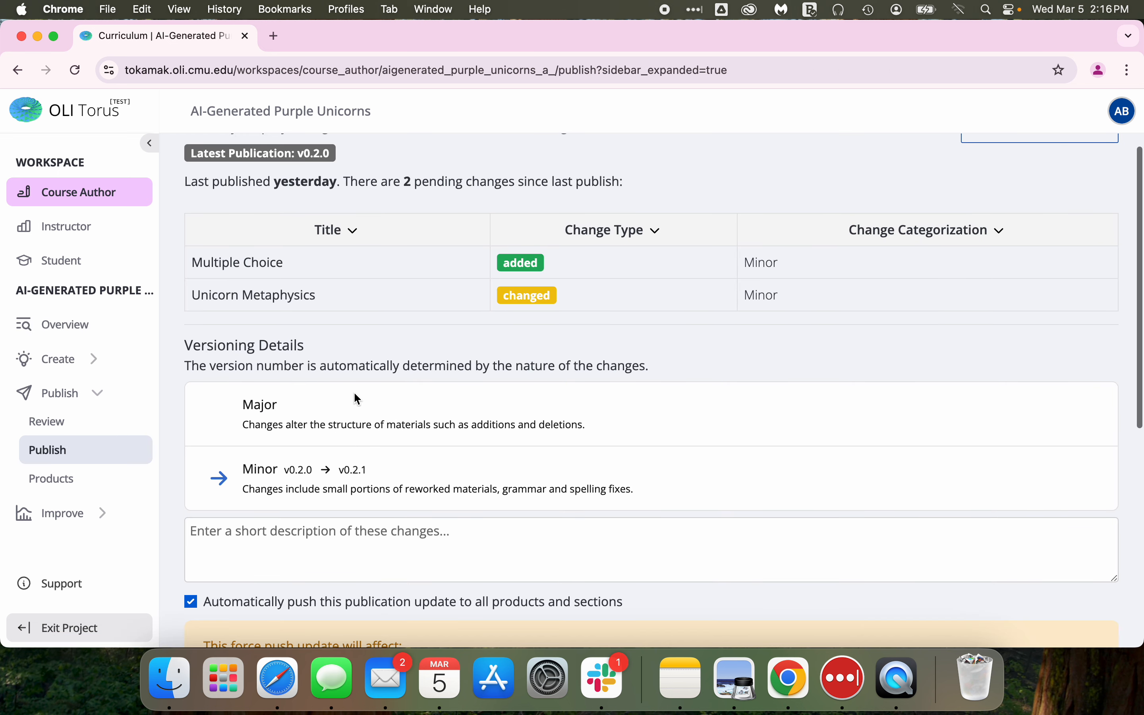
{"action": "scroll", "coordinate": [358, 398], "scroll_direction": "down", "scroll_amount": 2}
{"action": "left_click", "coordinate": [280, 461]}
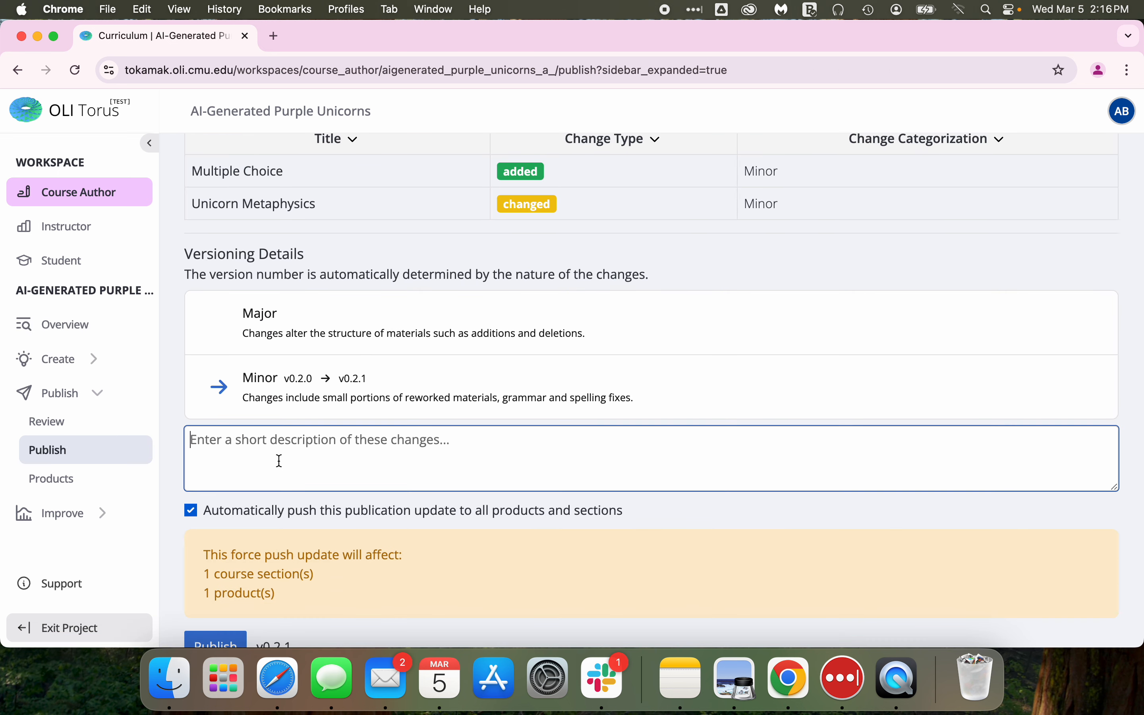
{"action": "type", "text": "Add trigger point con"}
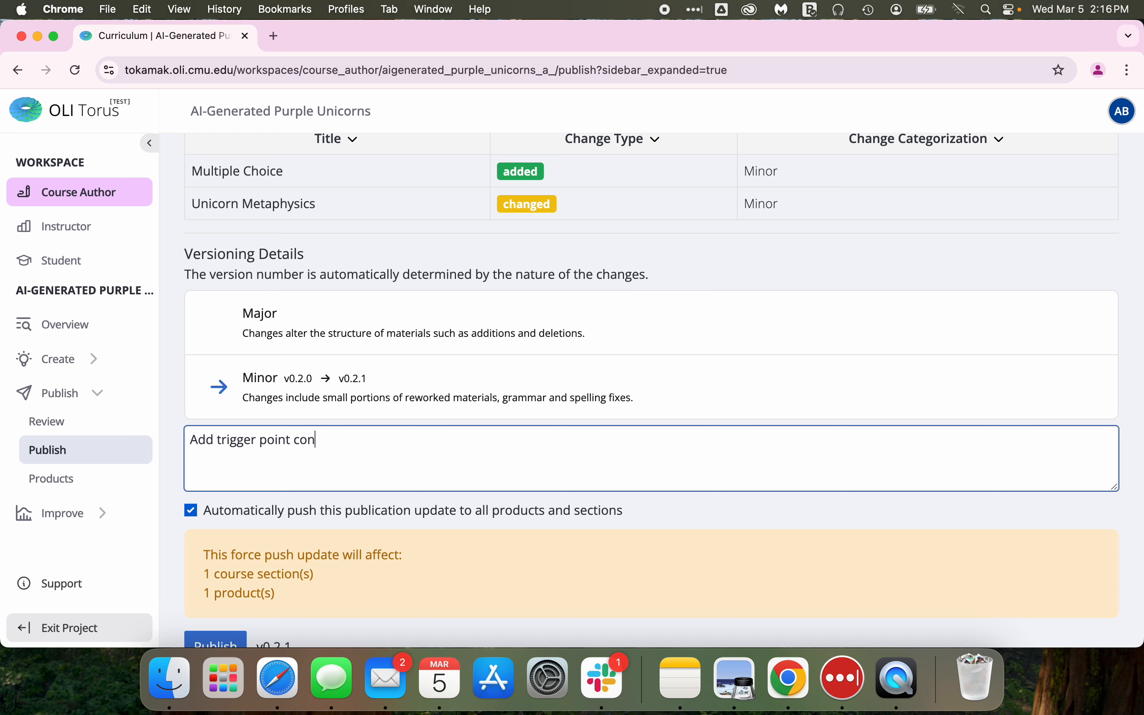
{"action": "type", "text": "tent to Unicorn Metaphysics"}
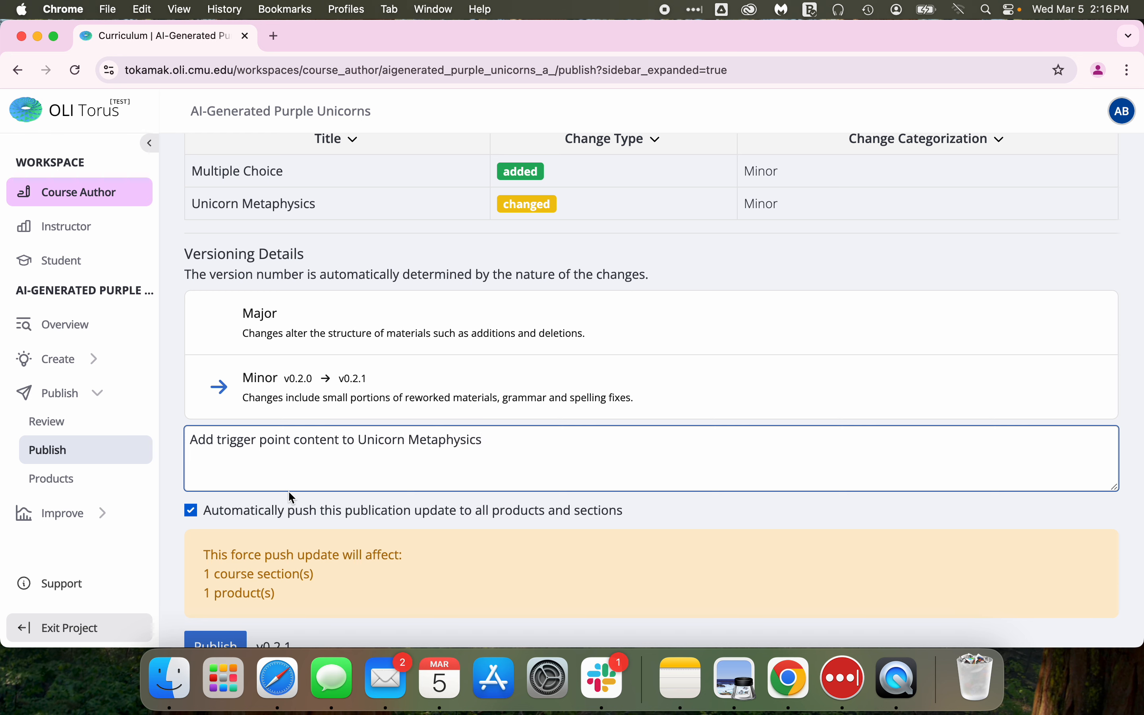
Publish the new version and confirm pushing the update to all sections.
{"action": "scroll", "coordinate": [288, 490], "scroll_direction": "down", "scroll_amount": 3}
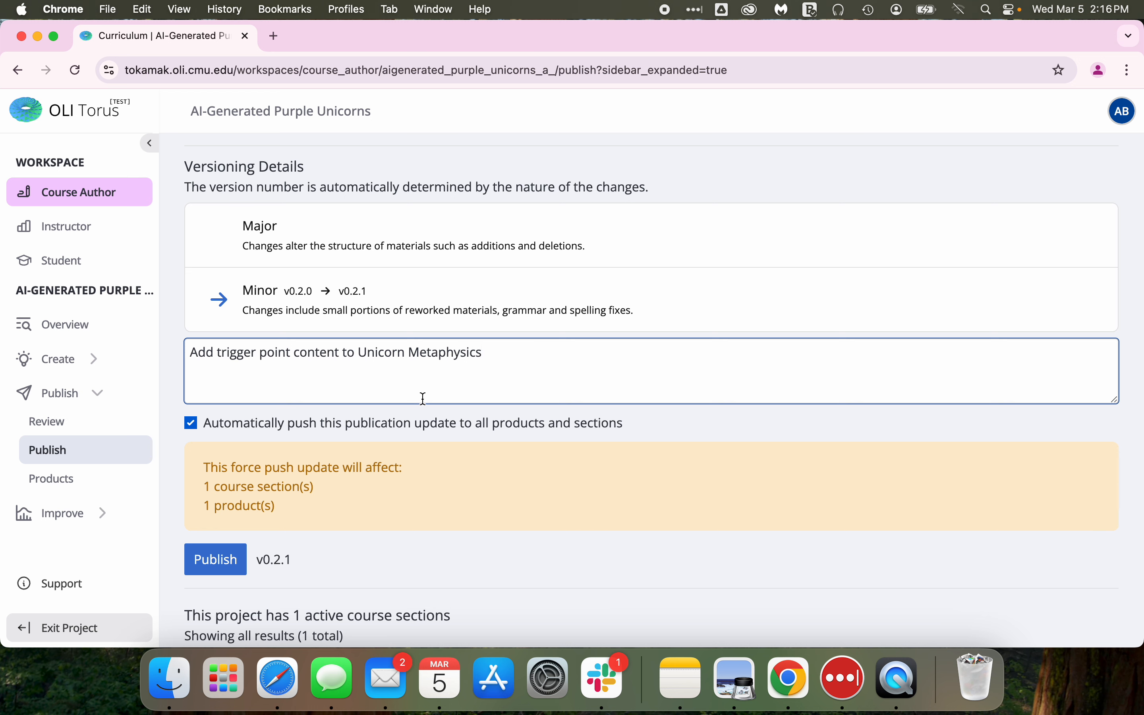
{"action": "left_click", "coordinate": [214, 562]}
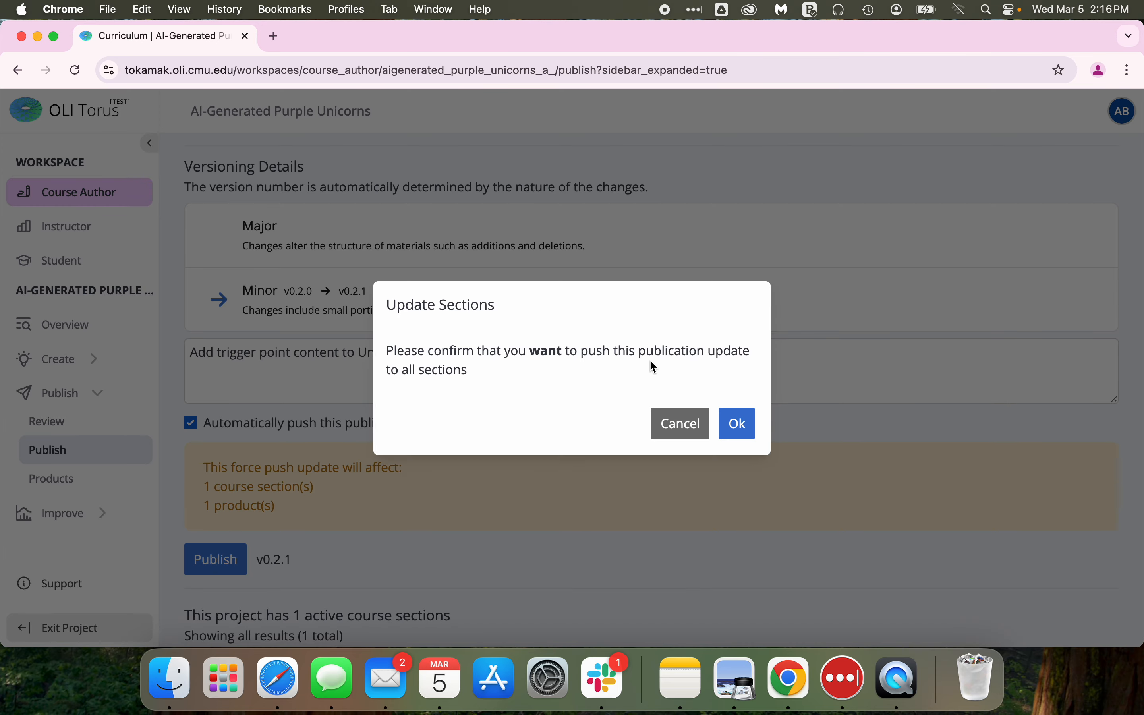
{"action": "left_click", "coordinate": [744, 425]}
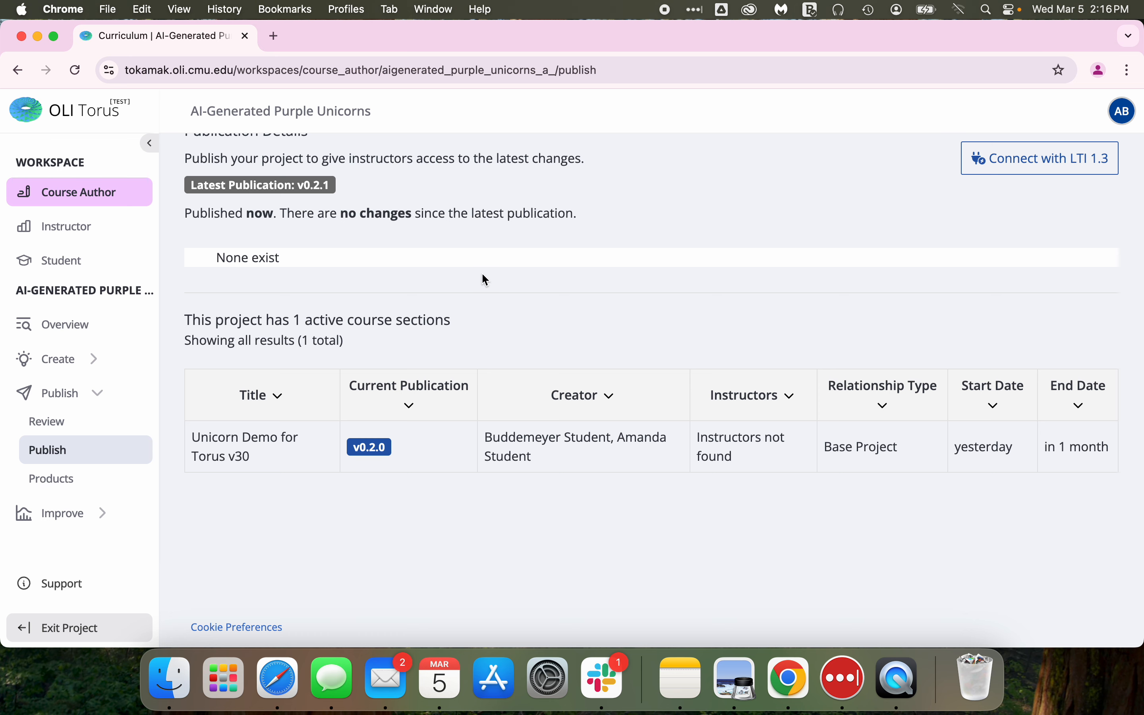
{"action": "key", "text": "ctrl+Left"}
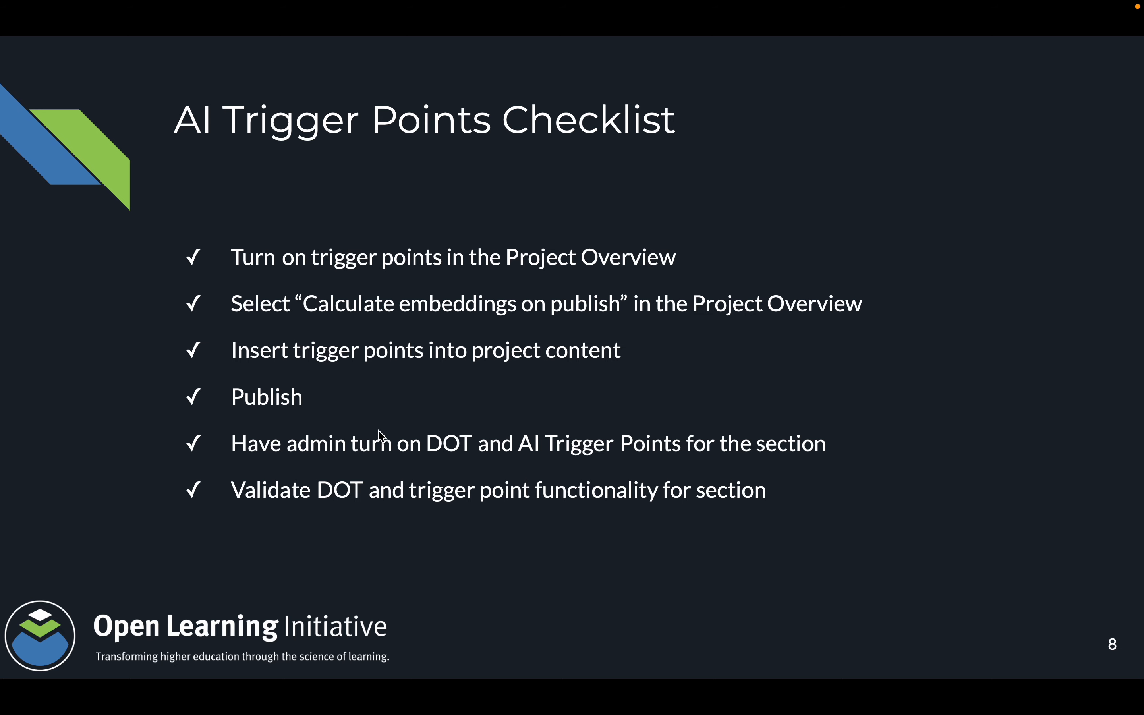
{"action": "key", "text": "ctrl+Right"}
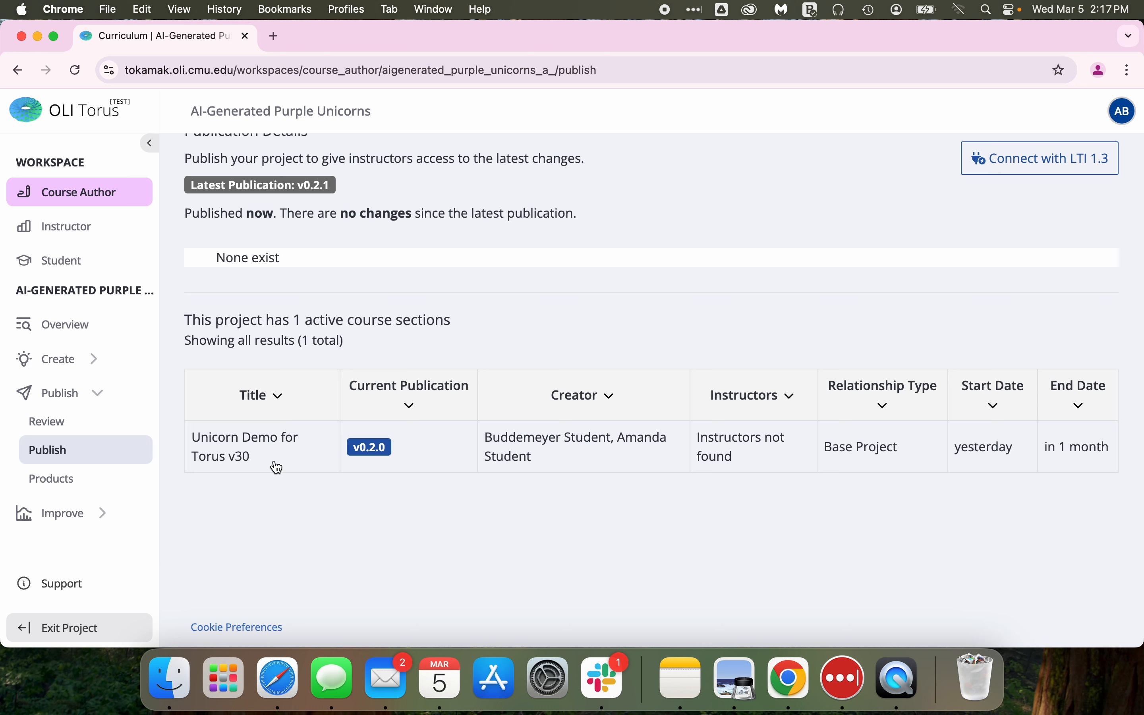
{"action": "scroll", "coordinate": [277, 467], "scroll_direction": "up", "scroll_amount": 2}
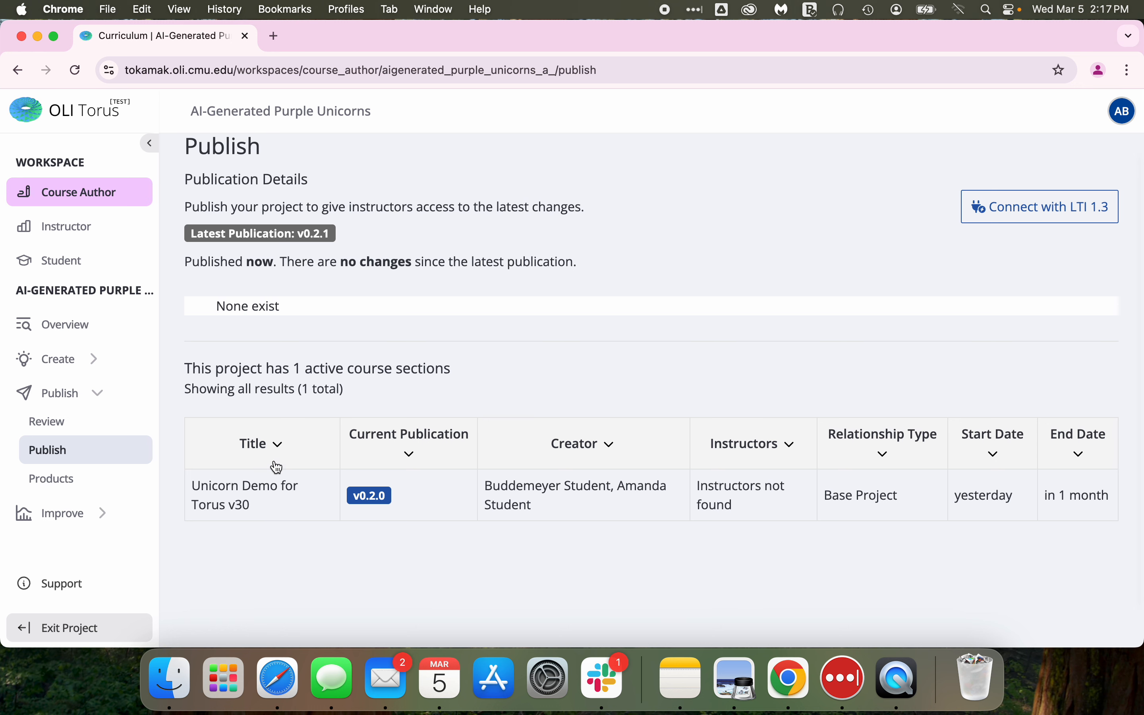
{"action": "scroll", "coordinate": [277, 467], "scroll_direction": "up", "scroll_amount": 2}
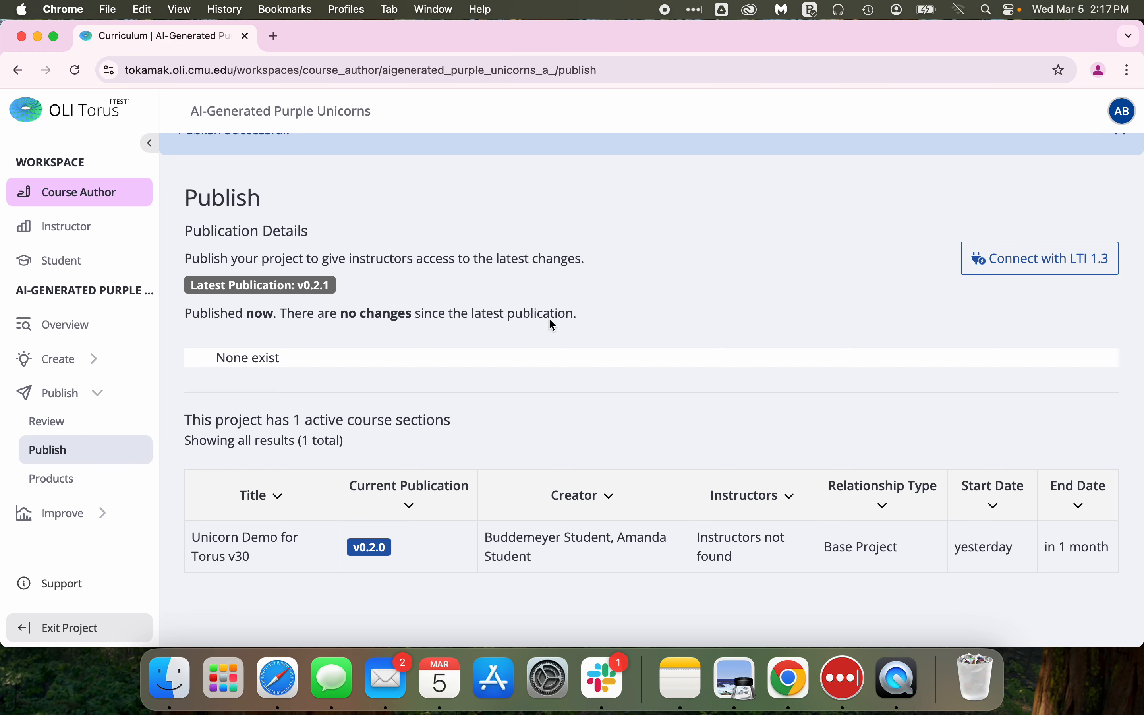
{"action": "scroll", "coordinate": [610, 290], "scroll_direction": "up", "scroll_amount": 2}
{"action": "scroll", "coordinate": [610, 290], "scroll_direction": "down", "scroll_amount": 5}
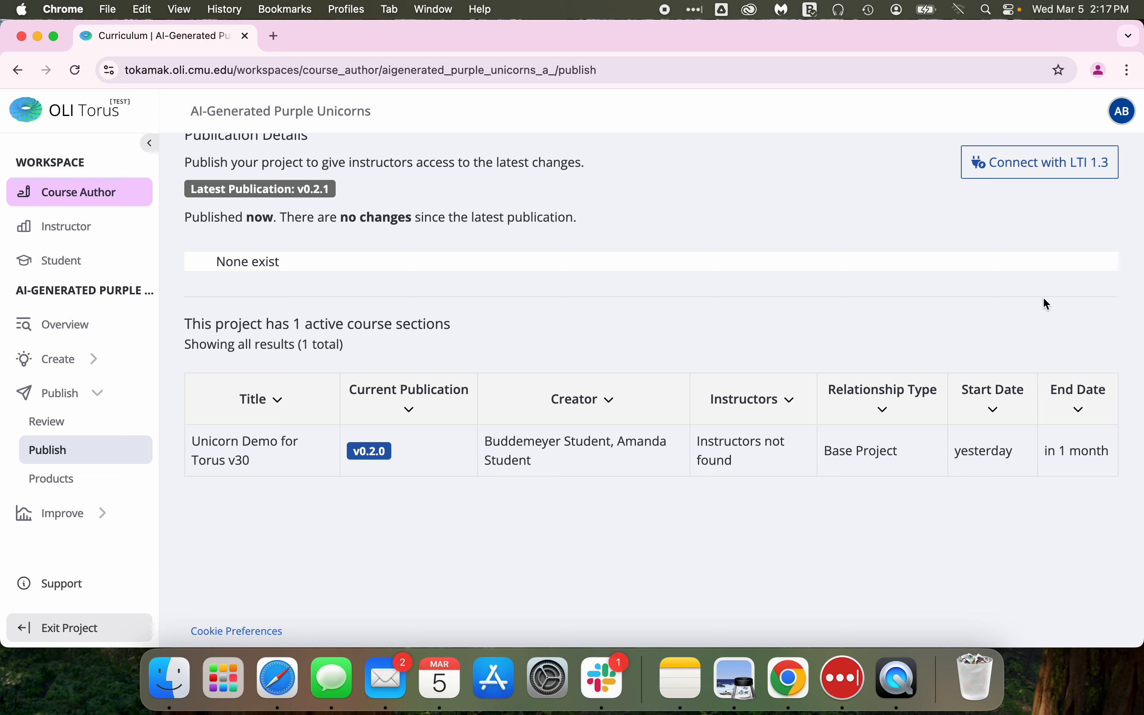
Open the Unicorn Demo for Torus v30 course section from the admin panel's course section list, searching for unicorn.
{"action": "left_click", "coordinate": [1123, 111]}
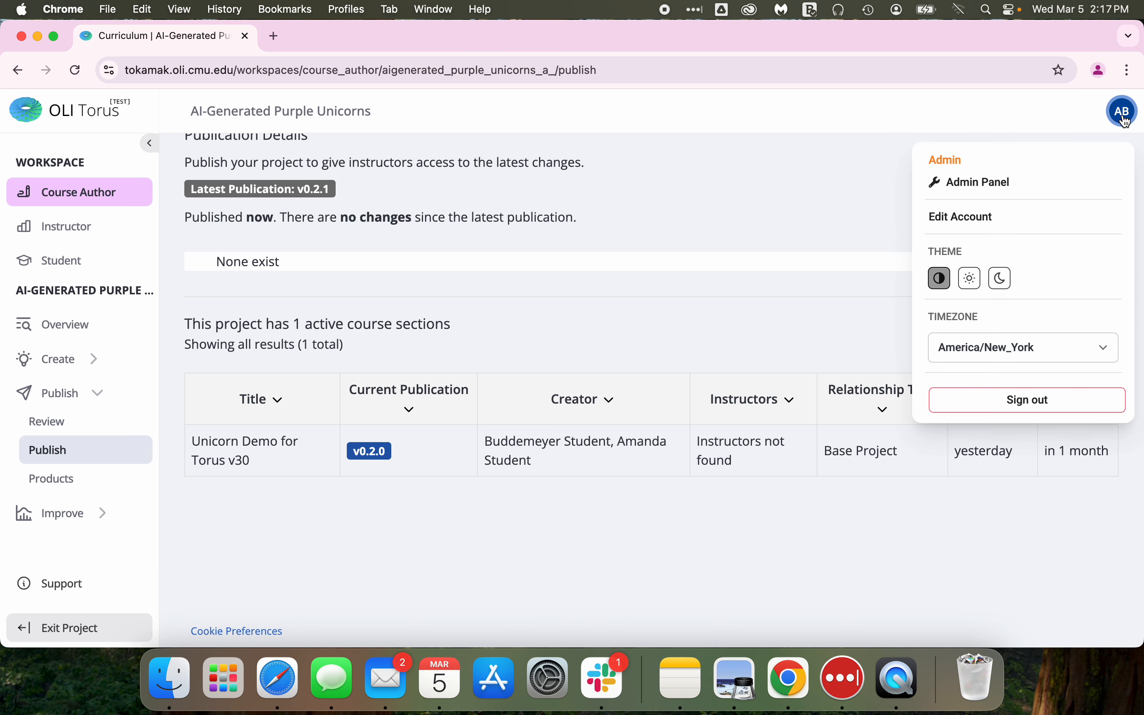
{"action": "left_click", "coordinate": [972, 187]}
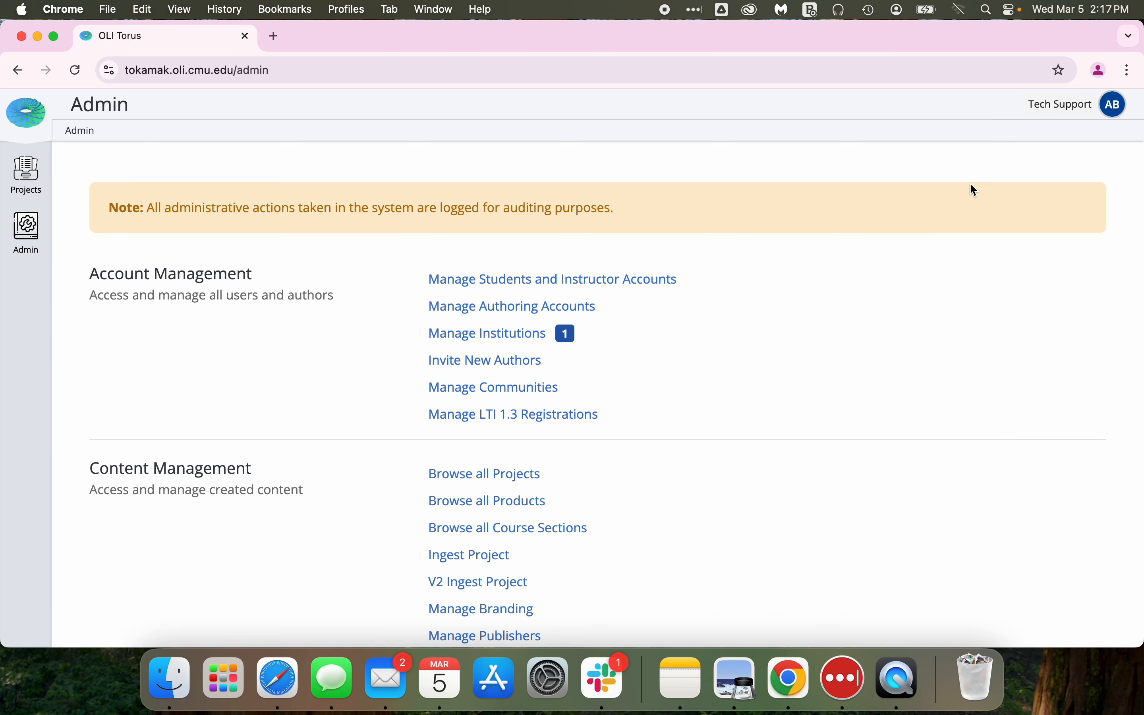
{"action": "left_click", "coordinate": [468, 531]}
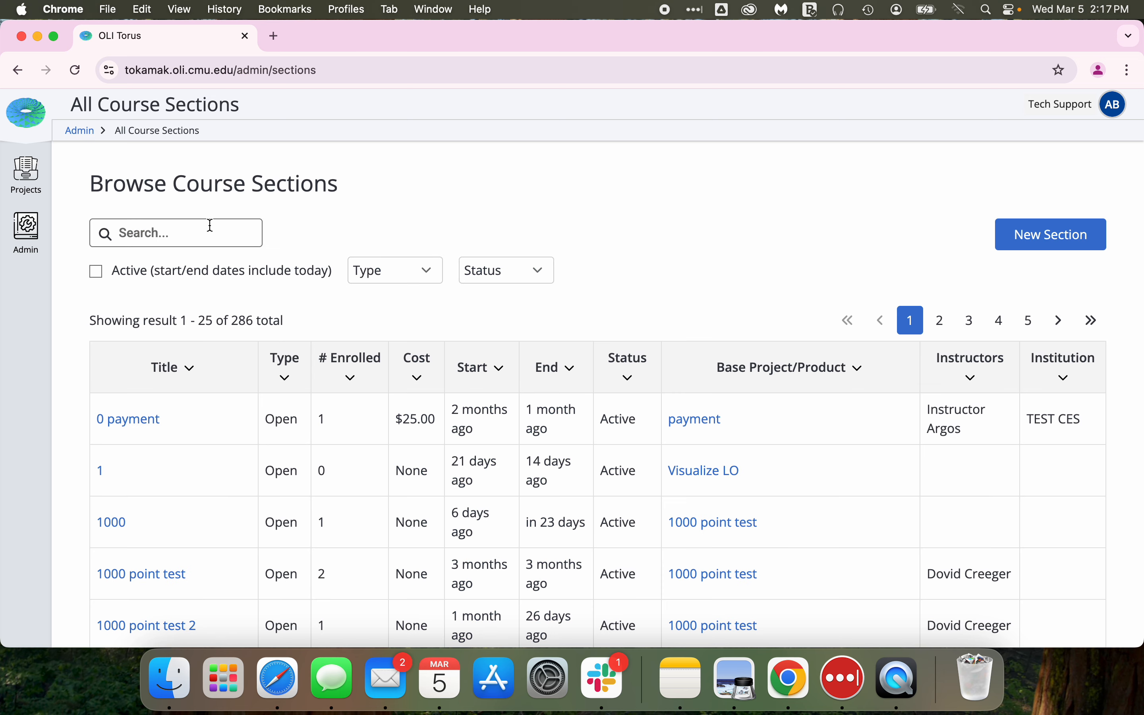
{"action": "left_click", "coordinate": [211, 225]}
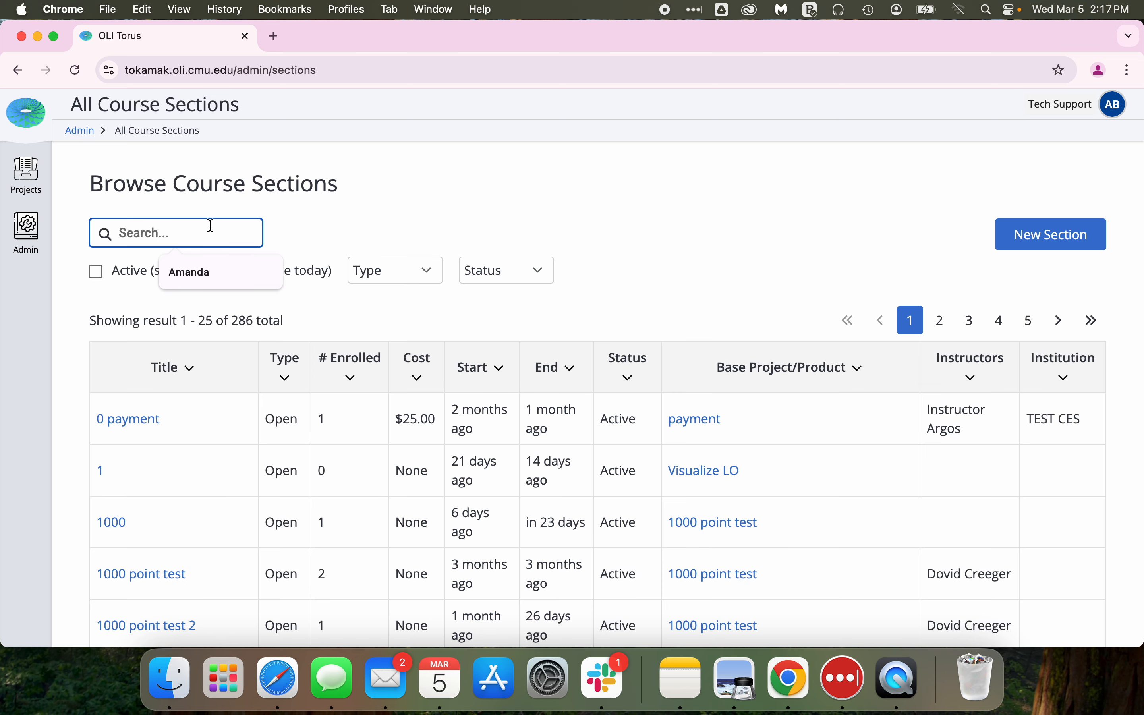
{"action": "type", "text": "unicorn"}
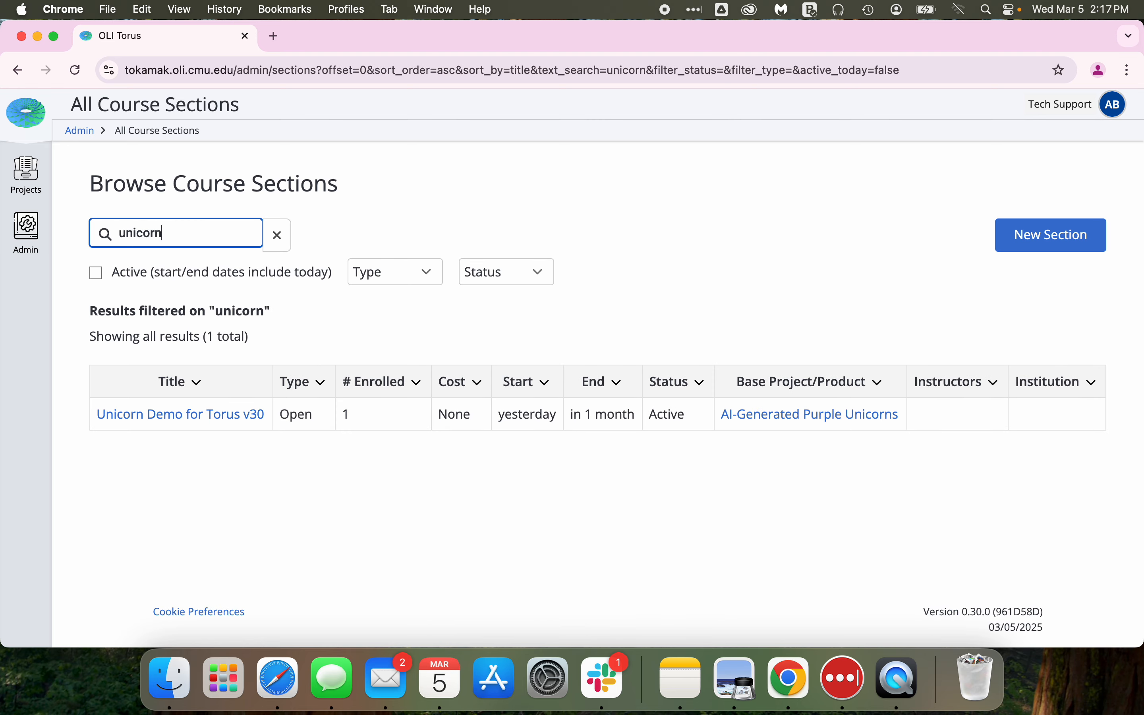
{"action": "left_click", "coordinate": [148, 415]}
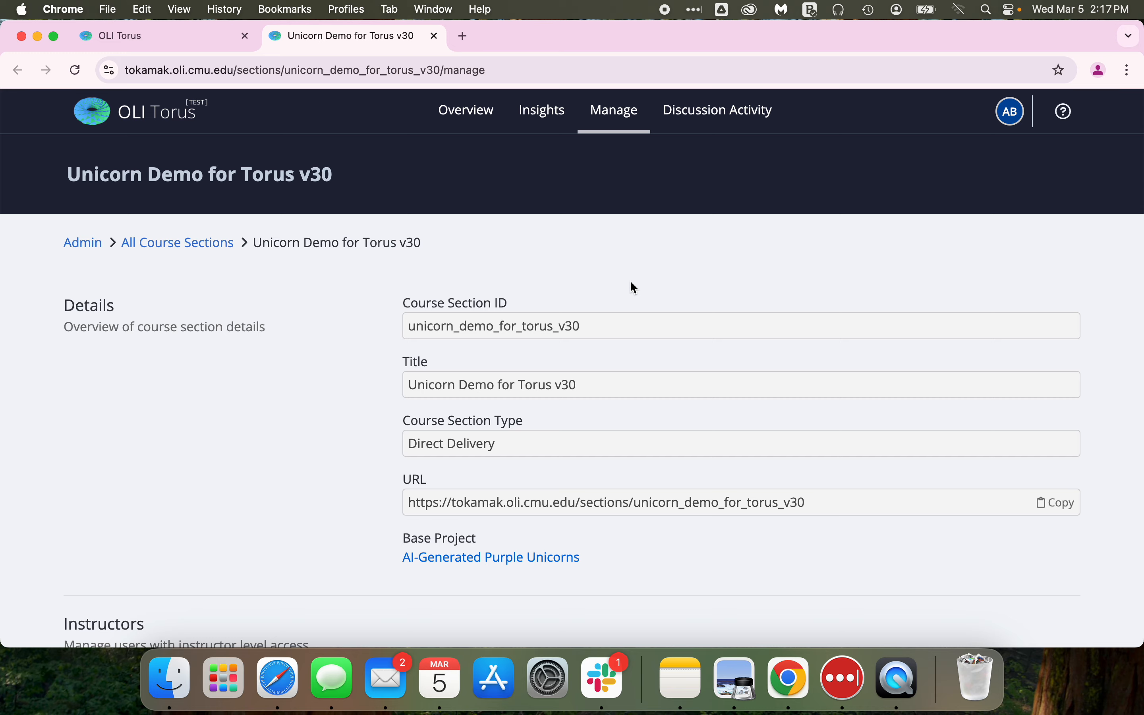
Enable both the AI Assistant and Assistant Triggers settings for the course section.
{"action": "scroll", "coordinate": [634, 288], "scroll_direction": "down", "scroll_amount": 7}
{"action": "scroll", "coordinate": [634, 286], "scroll_direction": "down", "scroll_amount": 15}
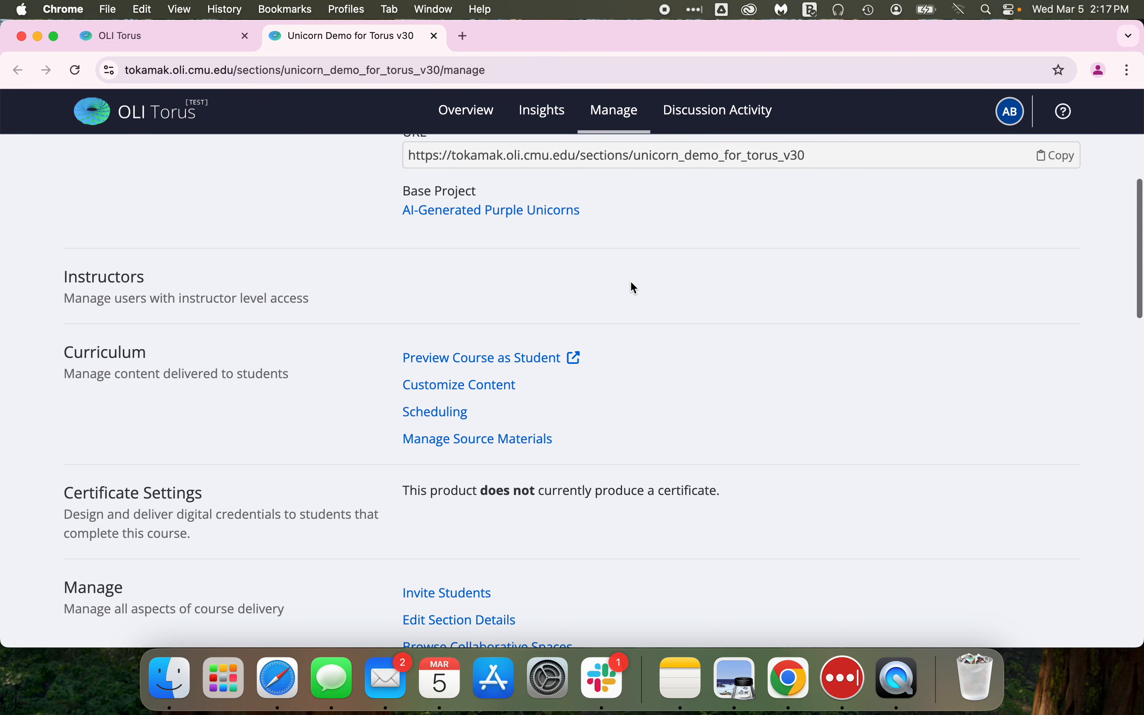
{"action": "scroll", "coordinate": [631, 282], "scroll_direction": "down", "scroll_amount": 10}
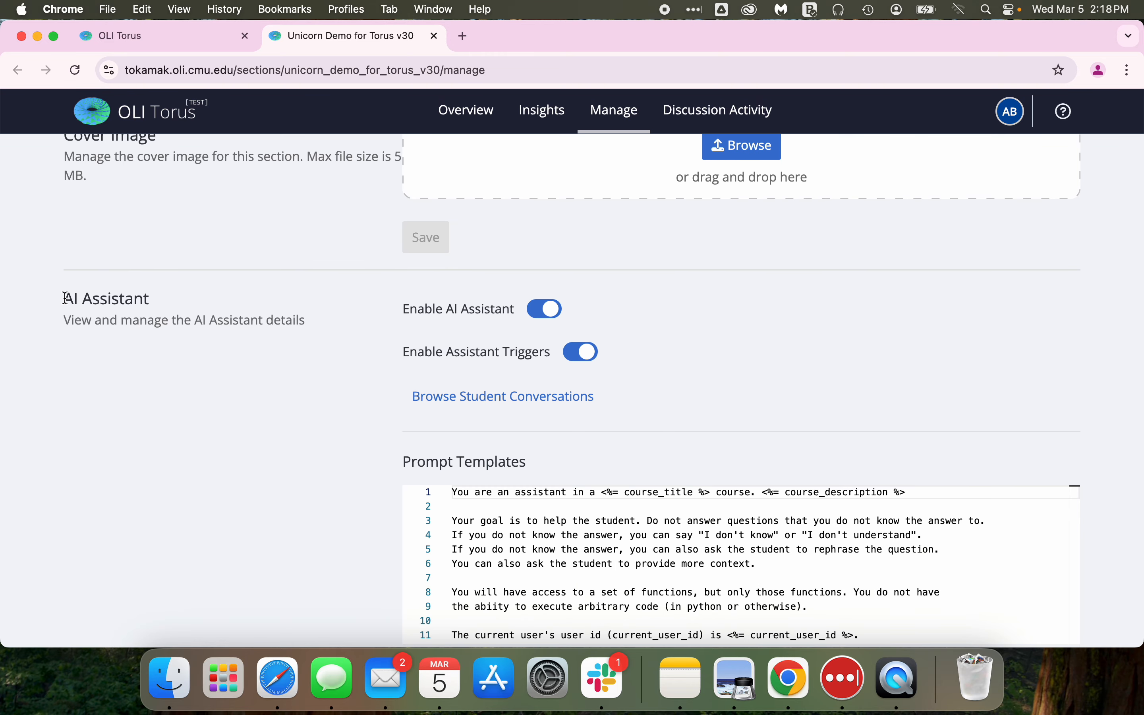
{"action": "scroll", "coordinate": [199, 439], "scroll_direction": "down", "scroll_amount": 2}
{"action": "scroll", "coordinate": [199, 439], "scroll_direction": "up", "scroll_amount": 2}
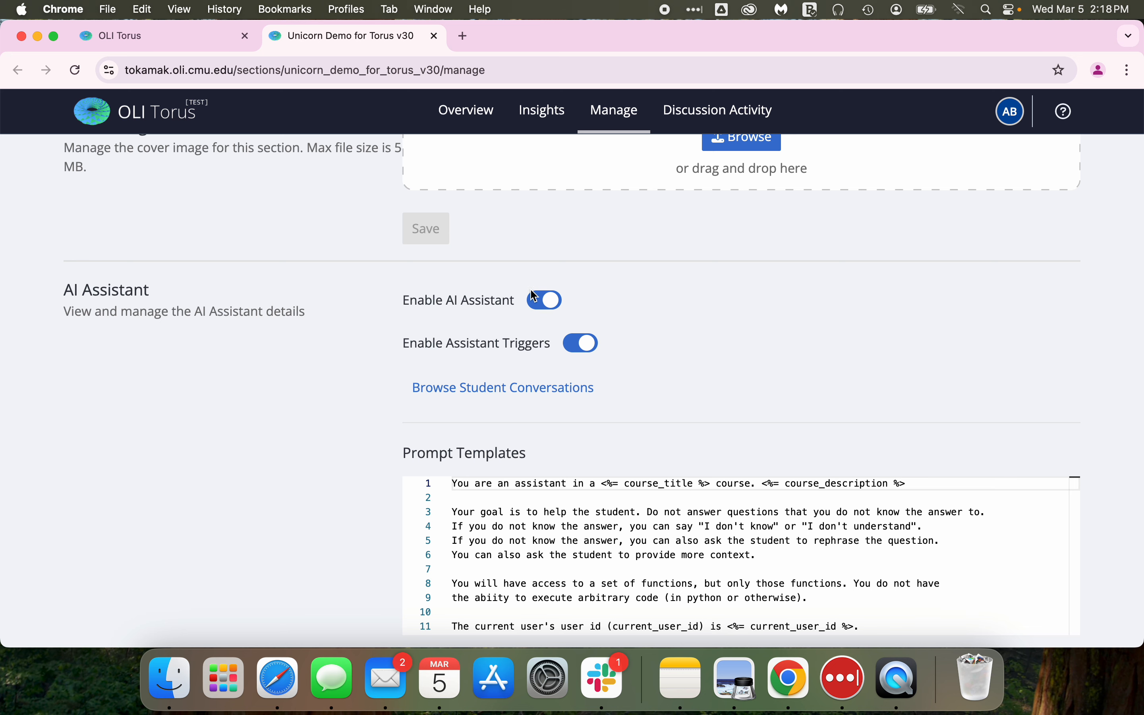
{"action": "left_click", "coordinate": [537, 301]}
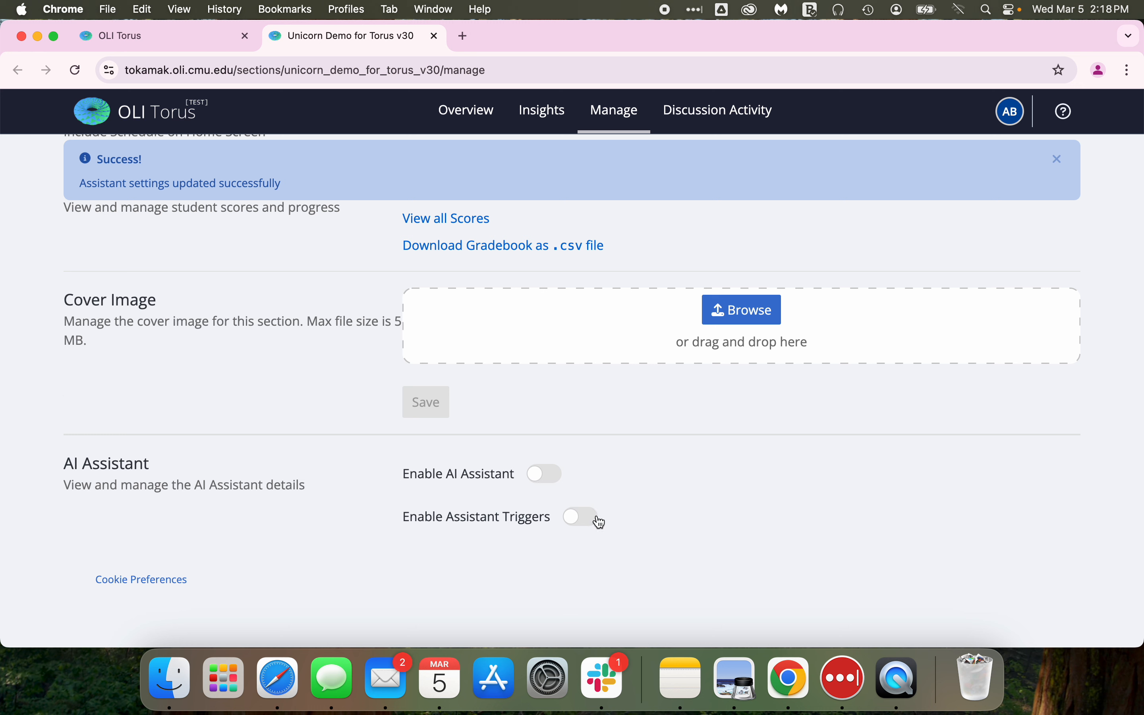
{"action": "left_click", "coordinate": [545, 473]}
{"action": "scroll", "coordinate": [699, 372], "scroll_direction": "down", "scroll_amount": 4}
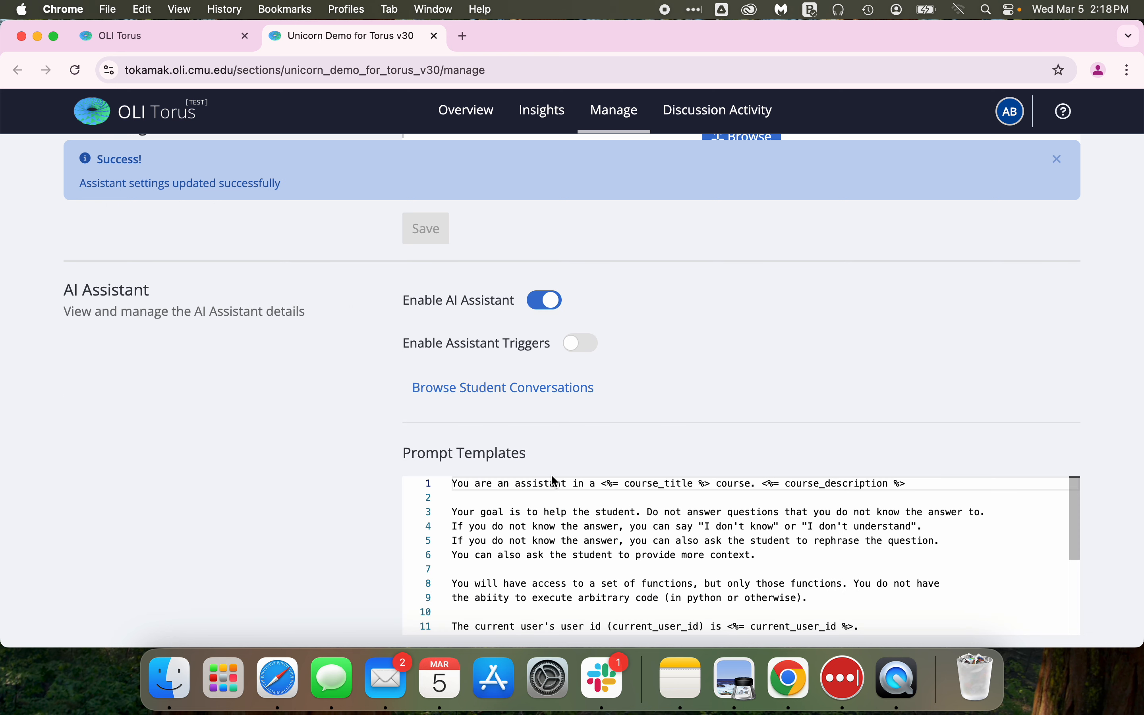
{"action": "left_click", "coordinate": [582, 343]}
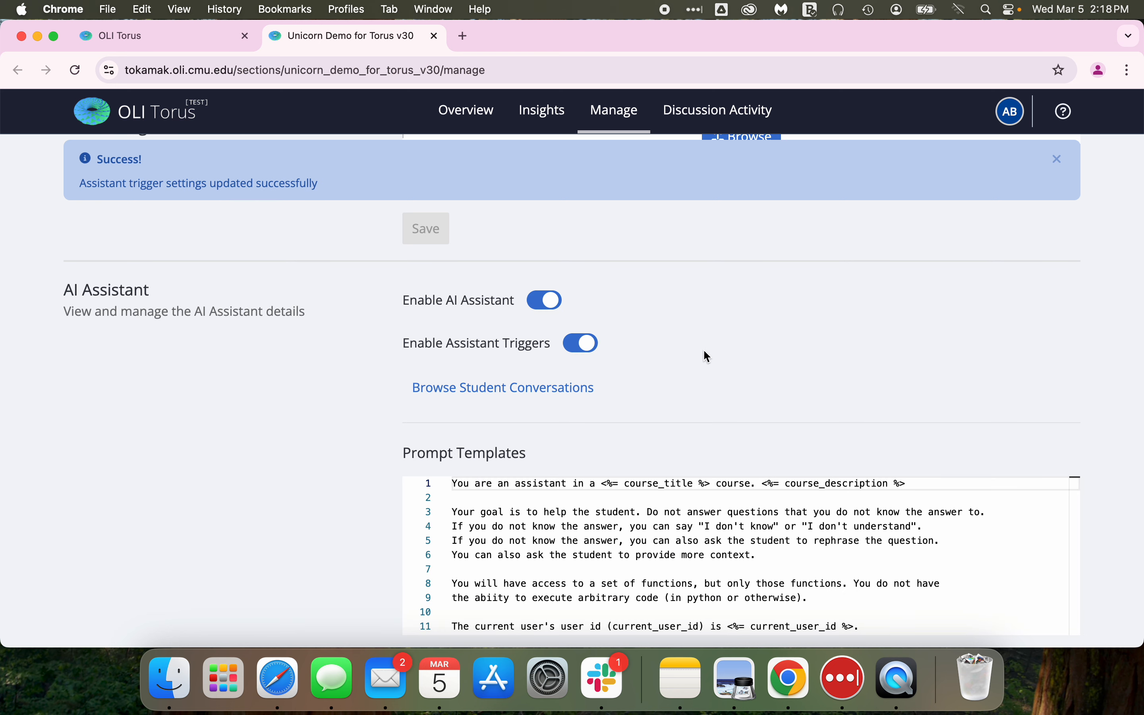
Save the section's AI assistant prompt templates.
{"action": "scroll", "coordinate": [704, 355], "scroll_direction": "down", "scroll_amount": 3}
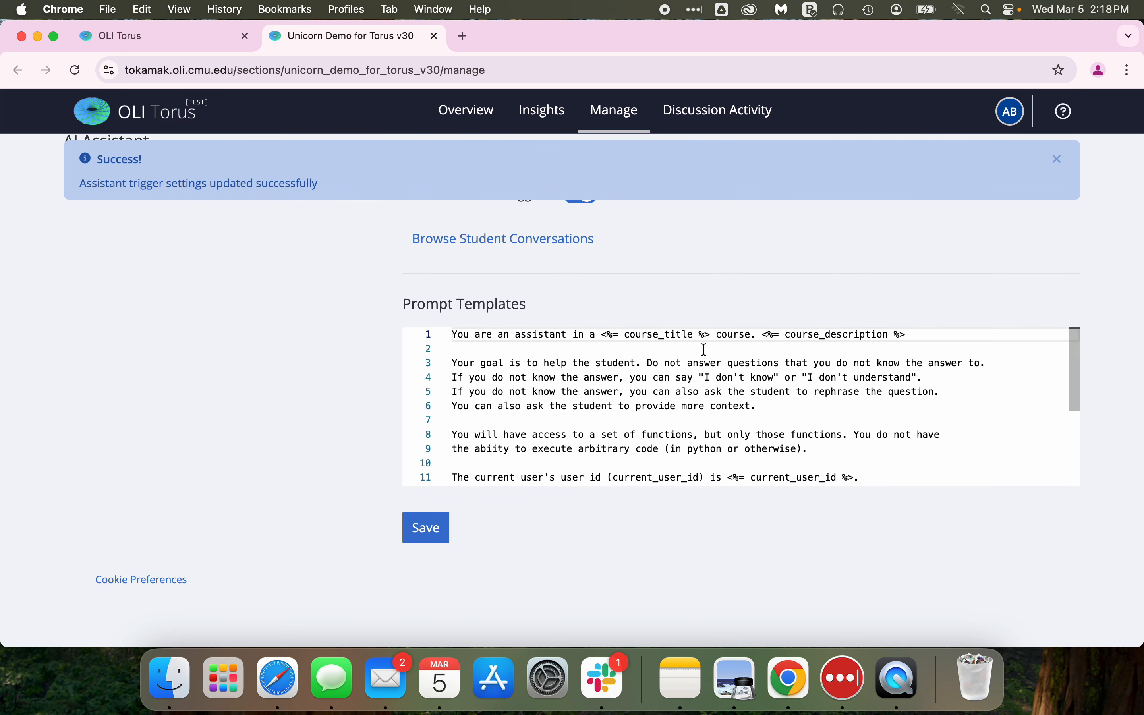
{"action": "left_click", "coordinate": [435, 531]}
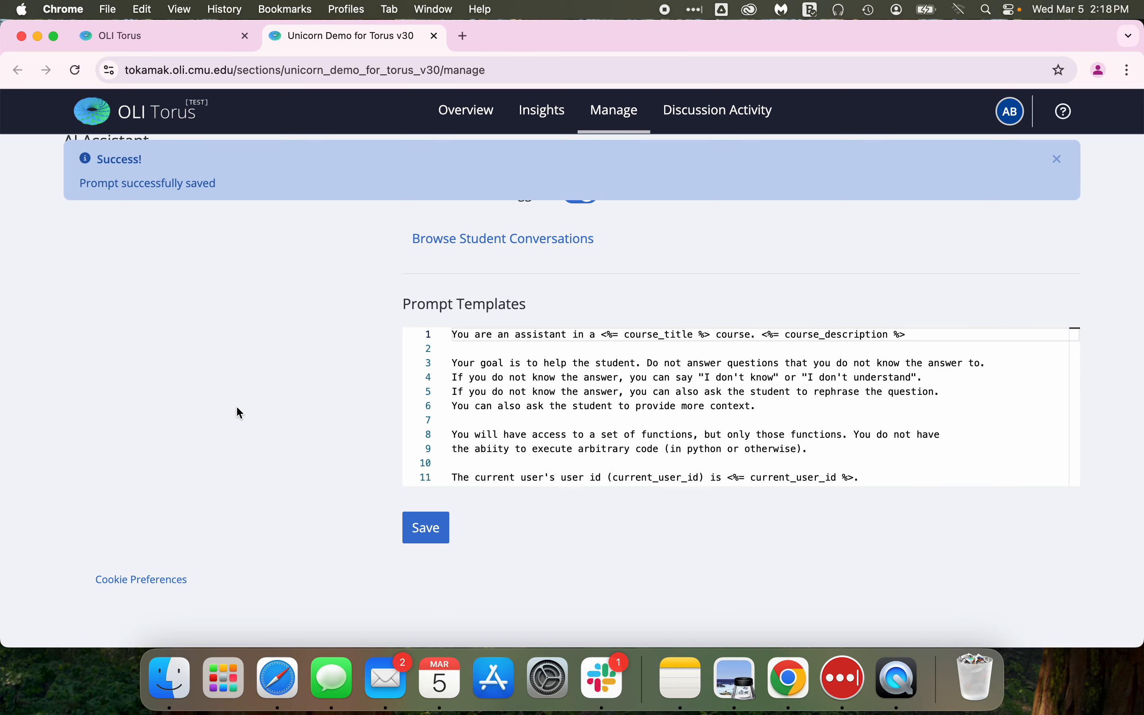
{"action": "scroll", "coordinate": [239, 412], "scroll_direction": "up", "scroll_amount": 2}
{"action": "scroll", "coordinate": [236, 407], "scroll_direction": "up", "scroll_amount": 15}
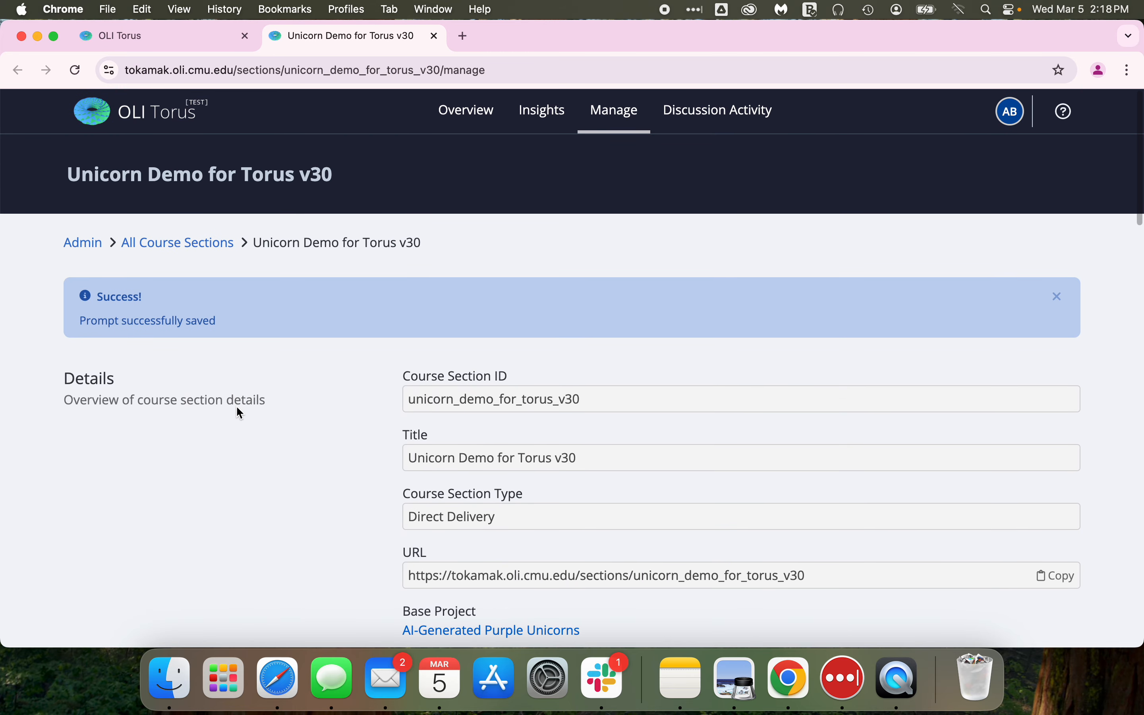
{"action": "scroll", "coordinate": [236, 405], "scroll_direction": "down", "scroll_amount": 1}
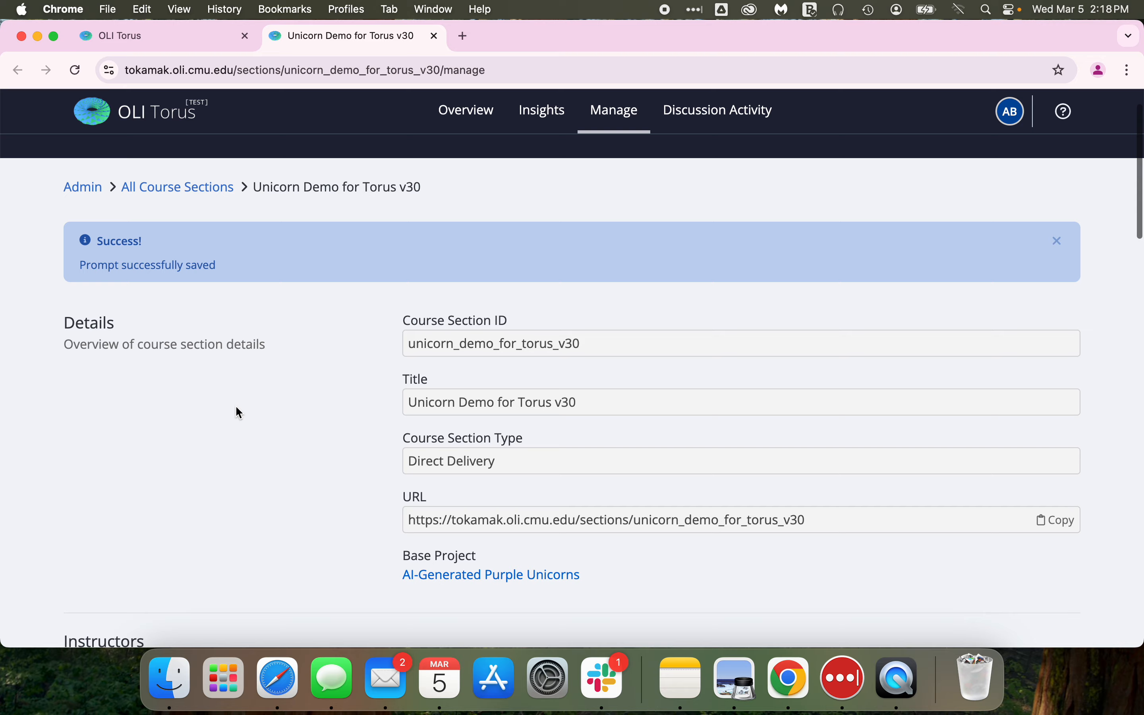
{"action": "key", "text": "ctrl+Left"}
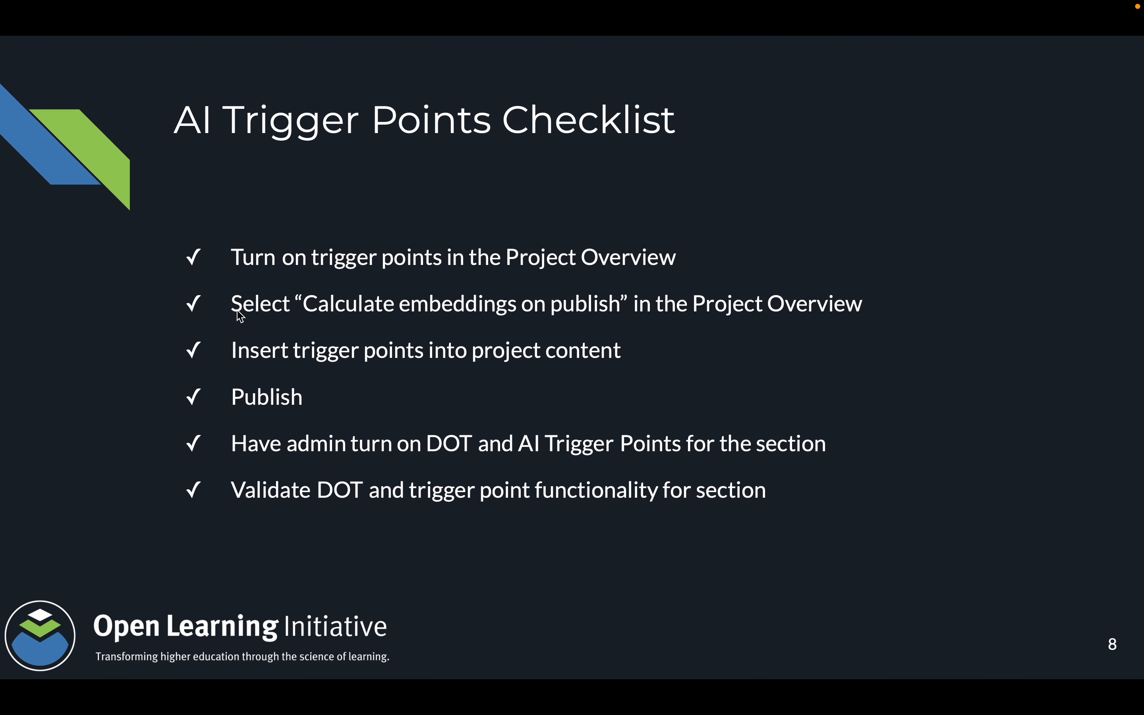